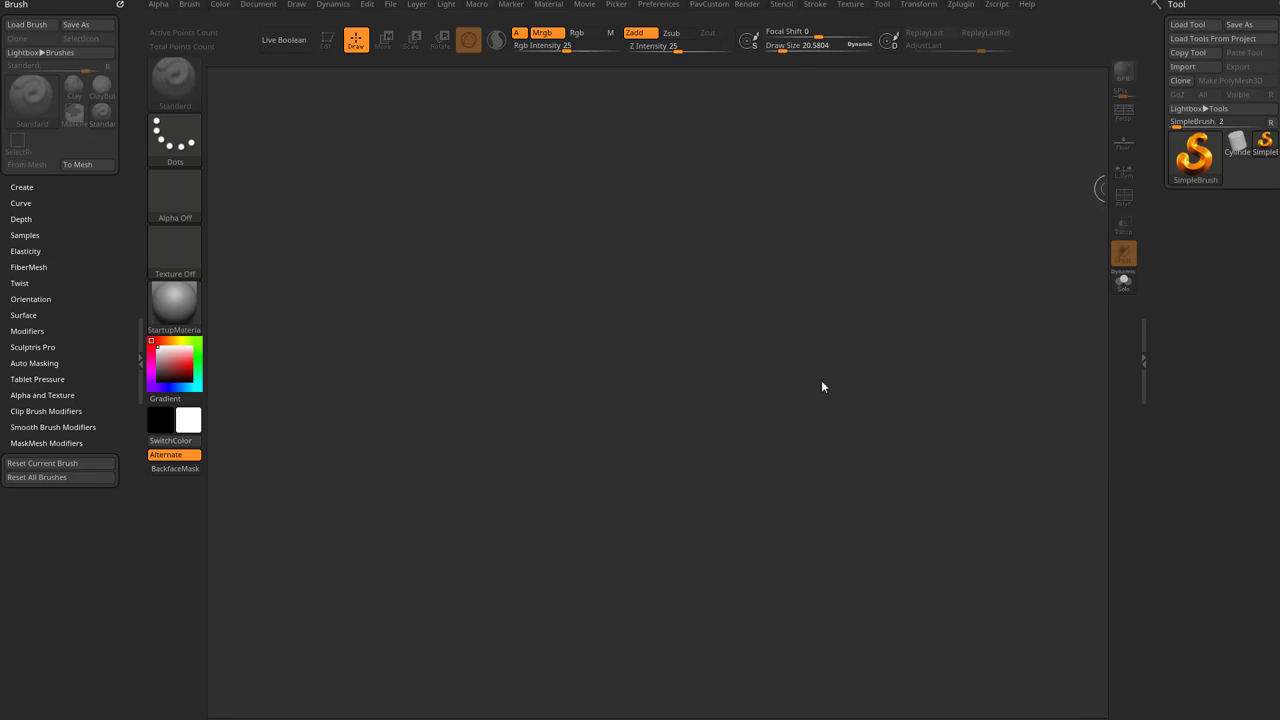
Draw a Cube3D on the canvas, enter Edit mode and convert it to a PolyMesh3D.
click(1192, 160)
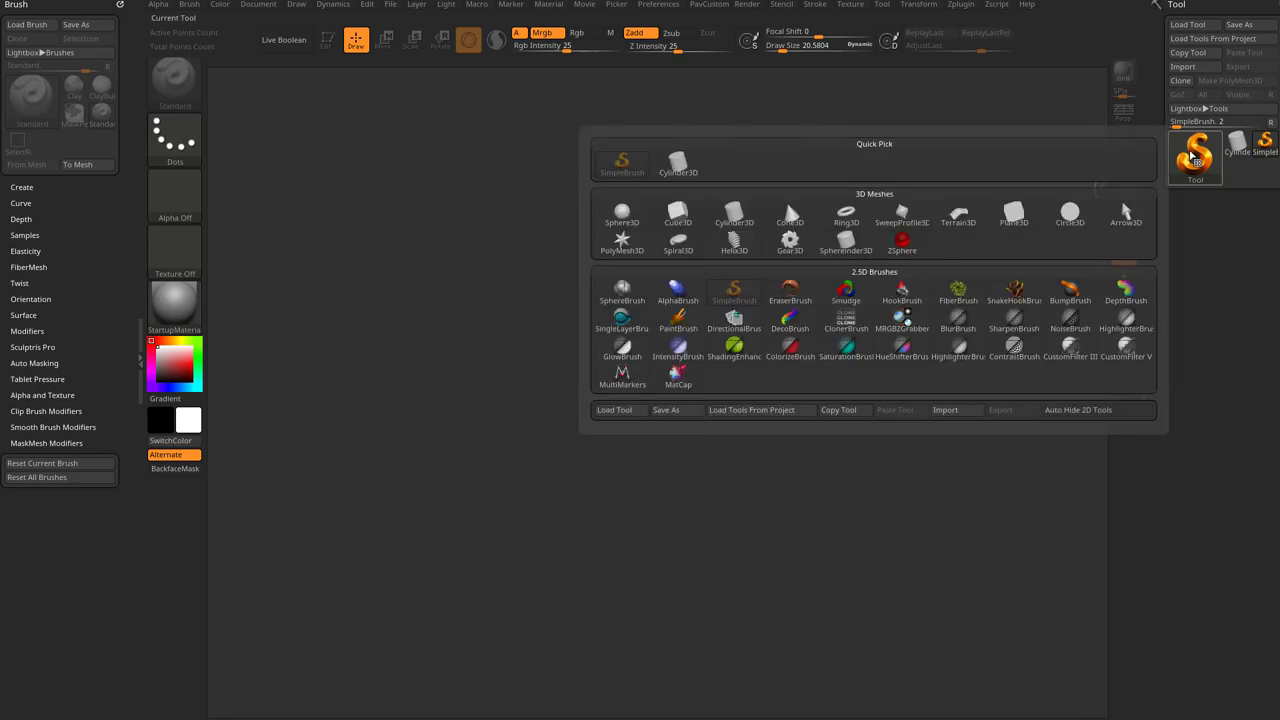
click(700, 222)
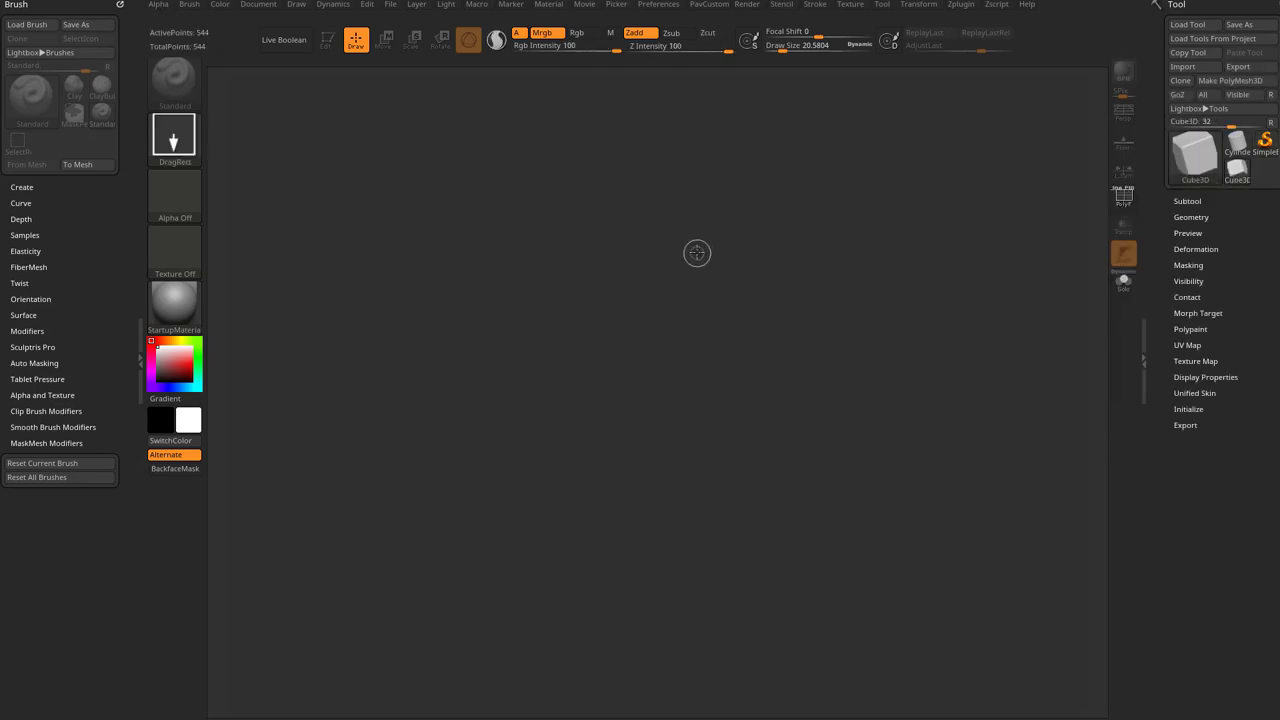
drag(575, 425, 497, 302)
click(327, 42)
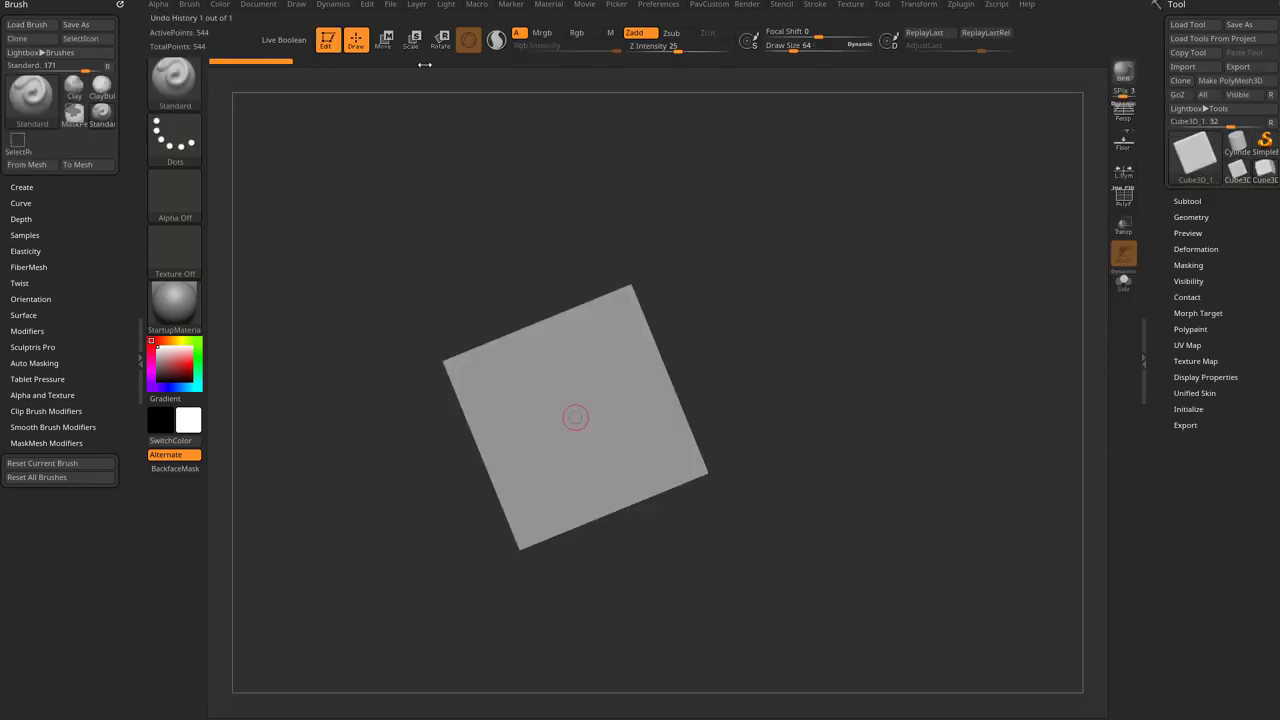
click(1230, 80)
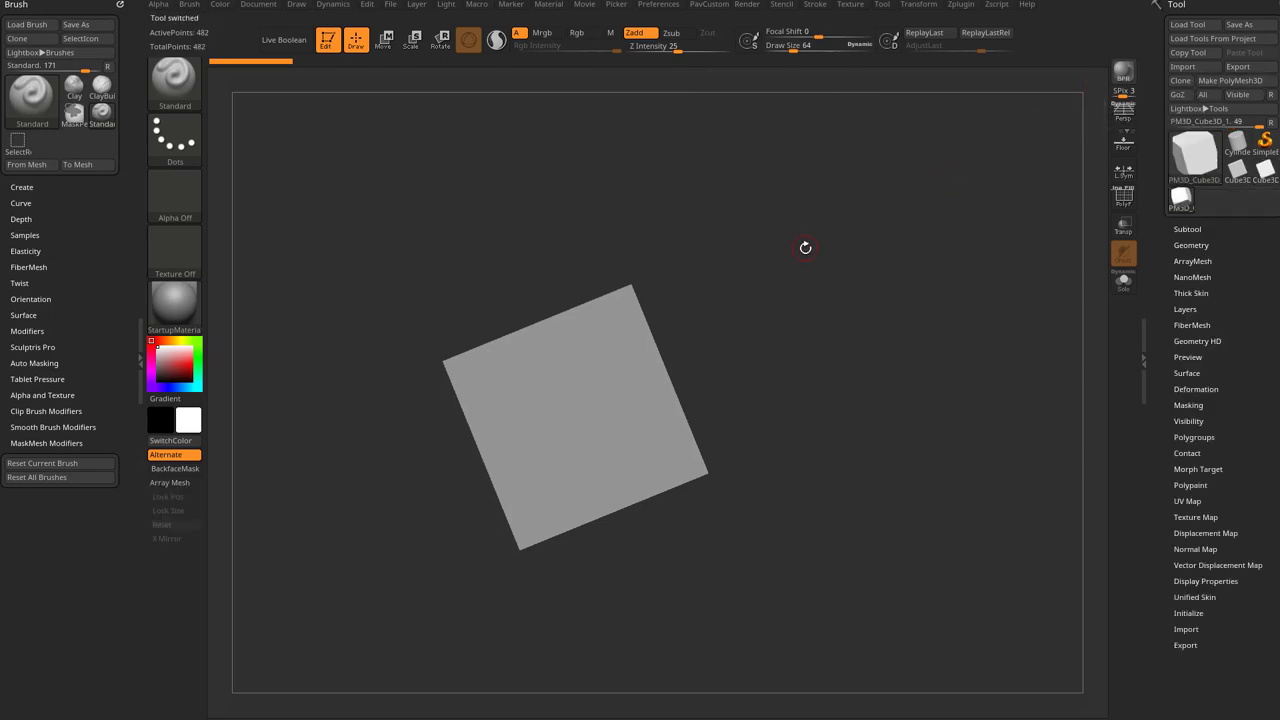
Apply the SkinShade4 material to the cube.
click(174, 303)
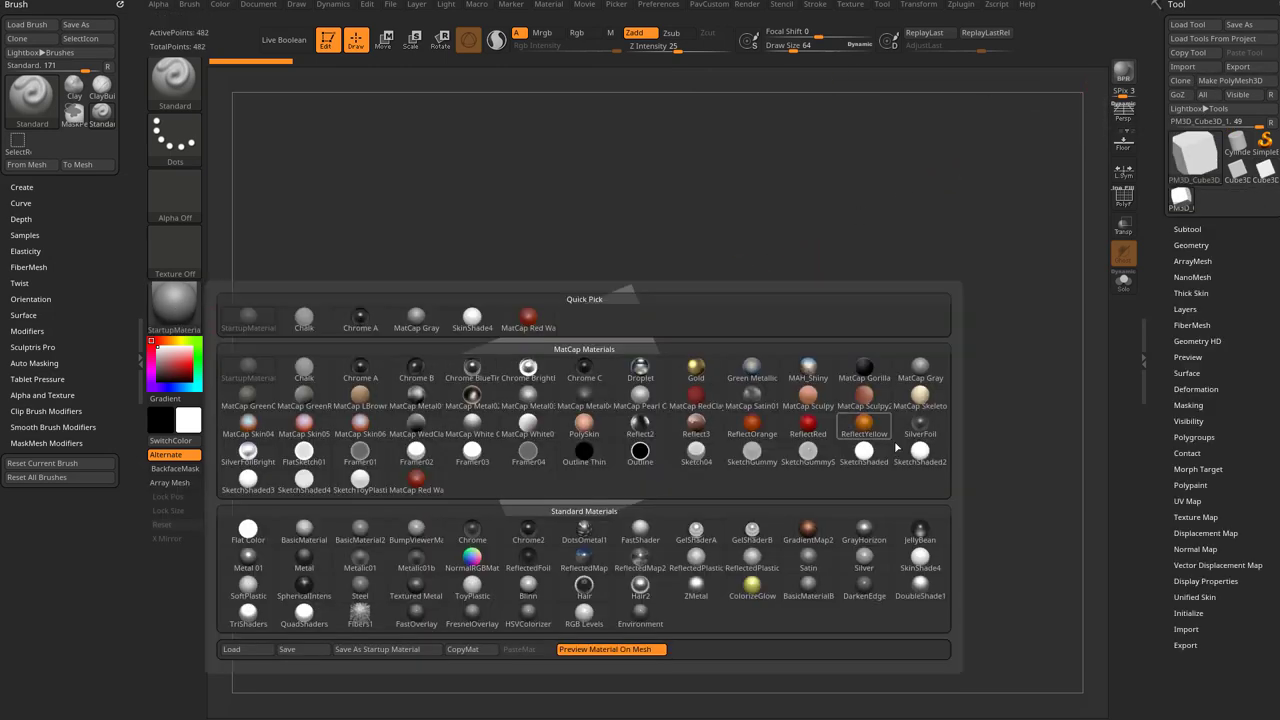
click(920, 558)
drag(946, 406, 879, 431)
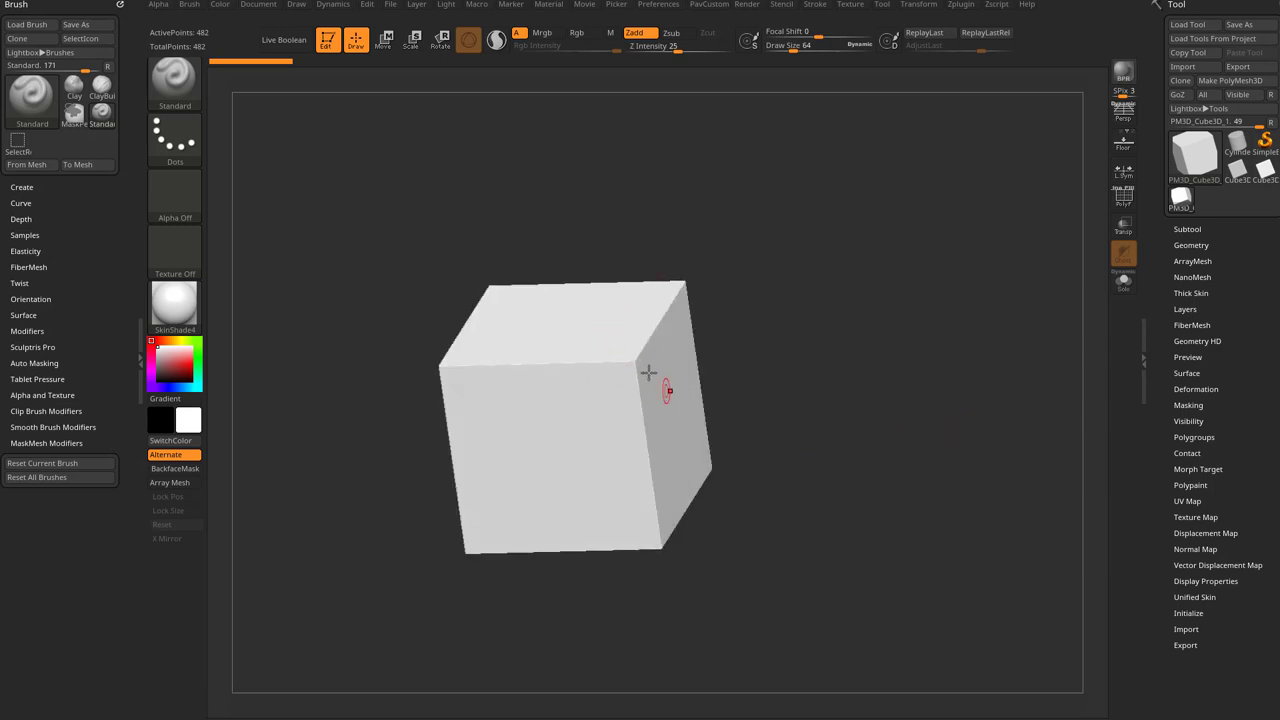
drag(774, 248, 752, 385)
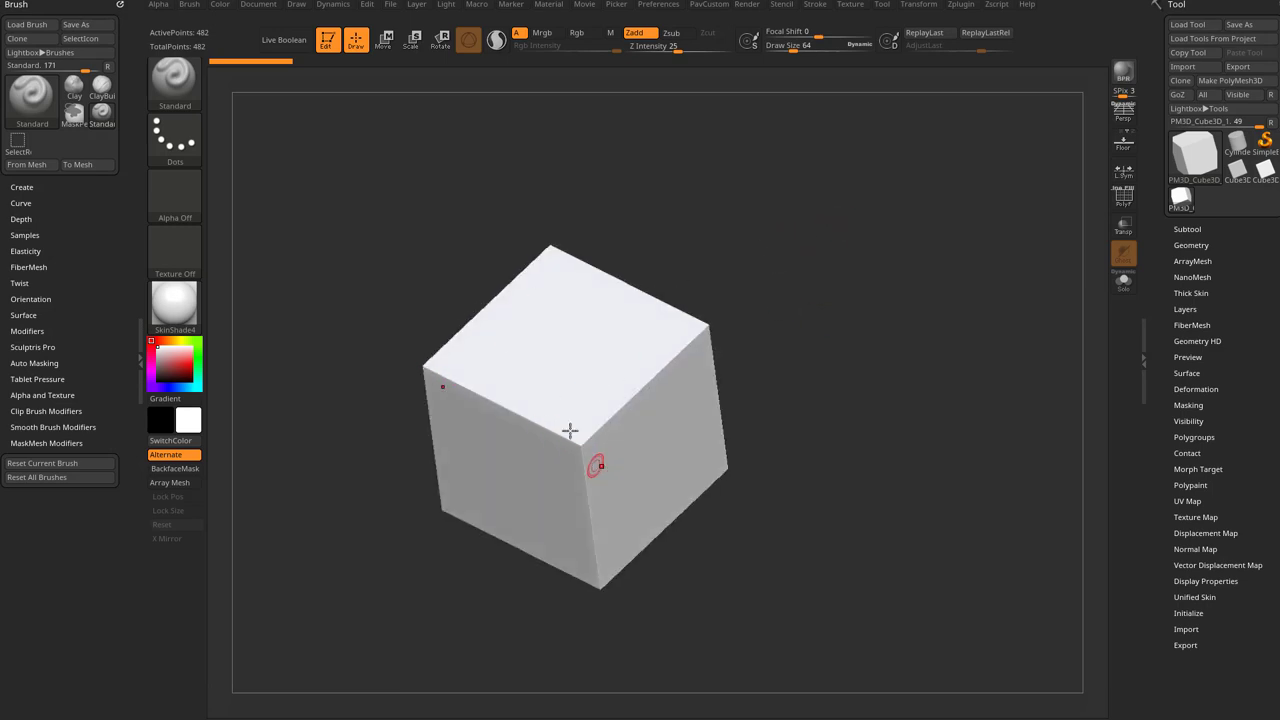
Try pulling the cube's front corner with the Move brush at a draw size of about 353, and undo the deformation.
key(s)
mouse_move(583, 430)
mouse_down()
mouse_move(598, 430)
mouse_move(568, 437)
mouse_move(646, 517)
mouse_move(600, 500)
mouse_up()
key(b)
key(m)
key(v)
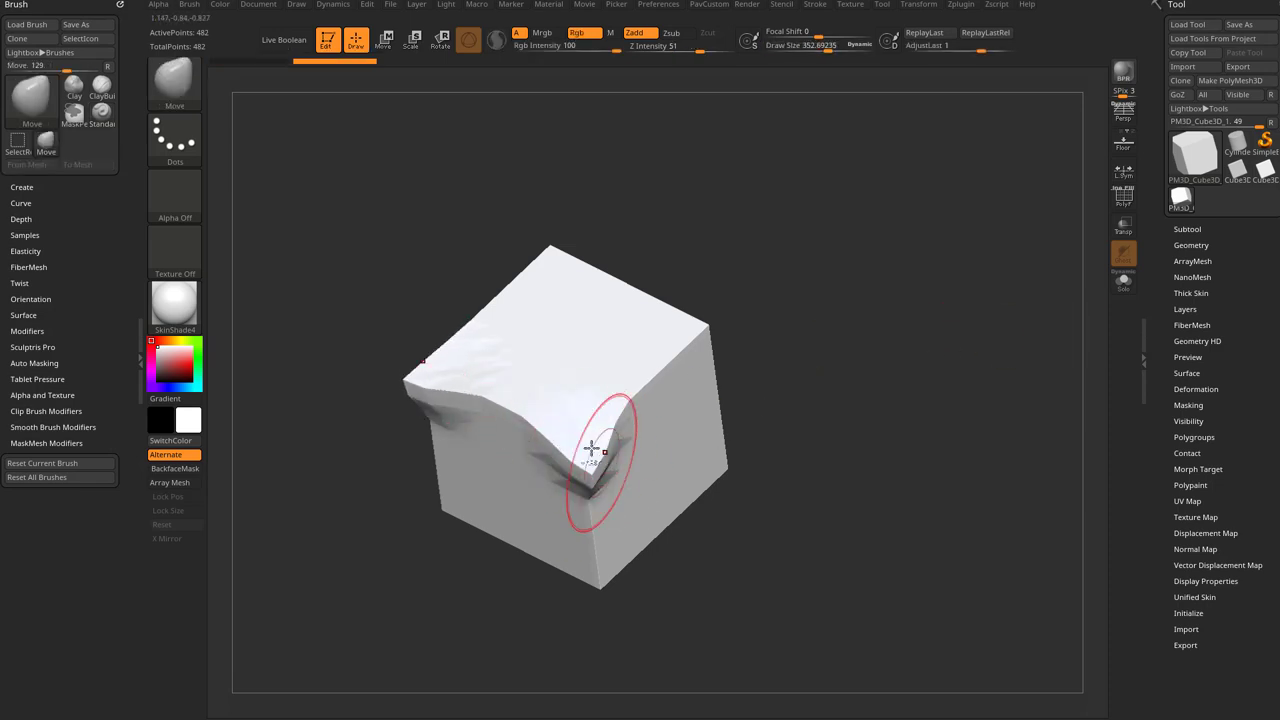
key(ctrl+z)
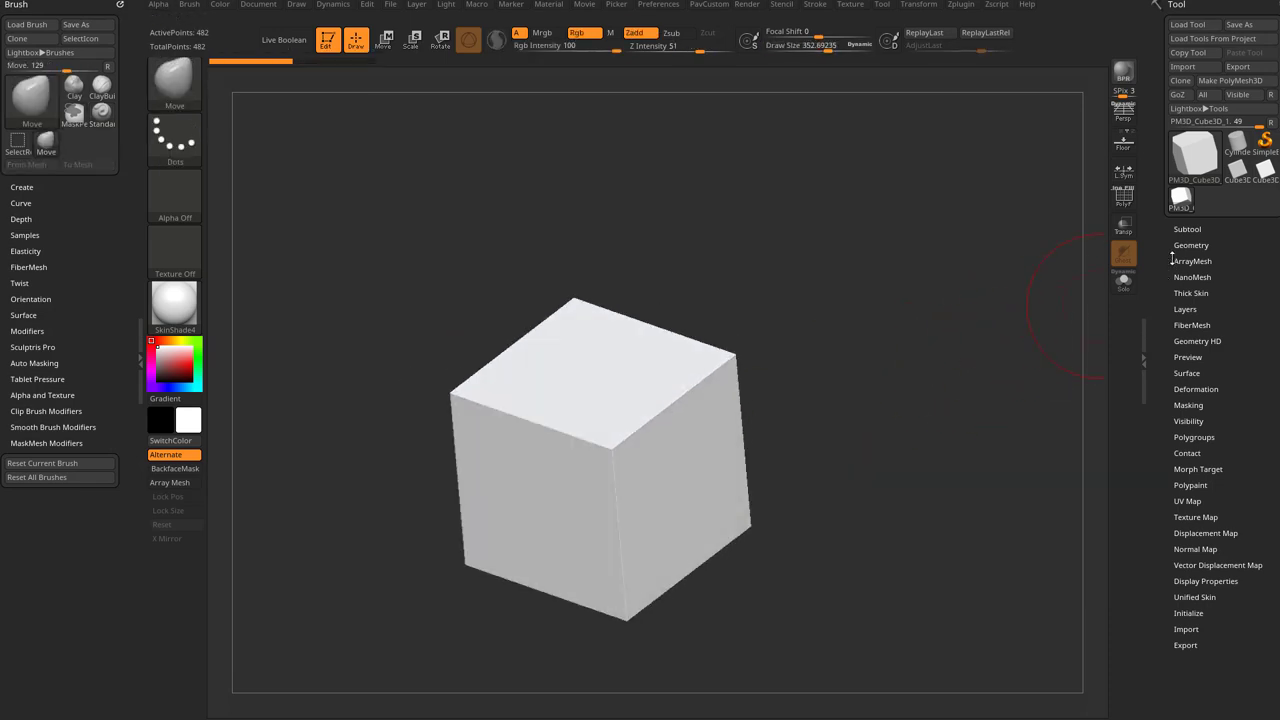
Show the cube's polyframe, subdivide it to SDiv 4 and delete its lower subdivision levels.
click(1180, 246)
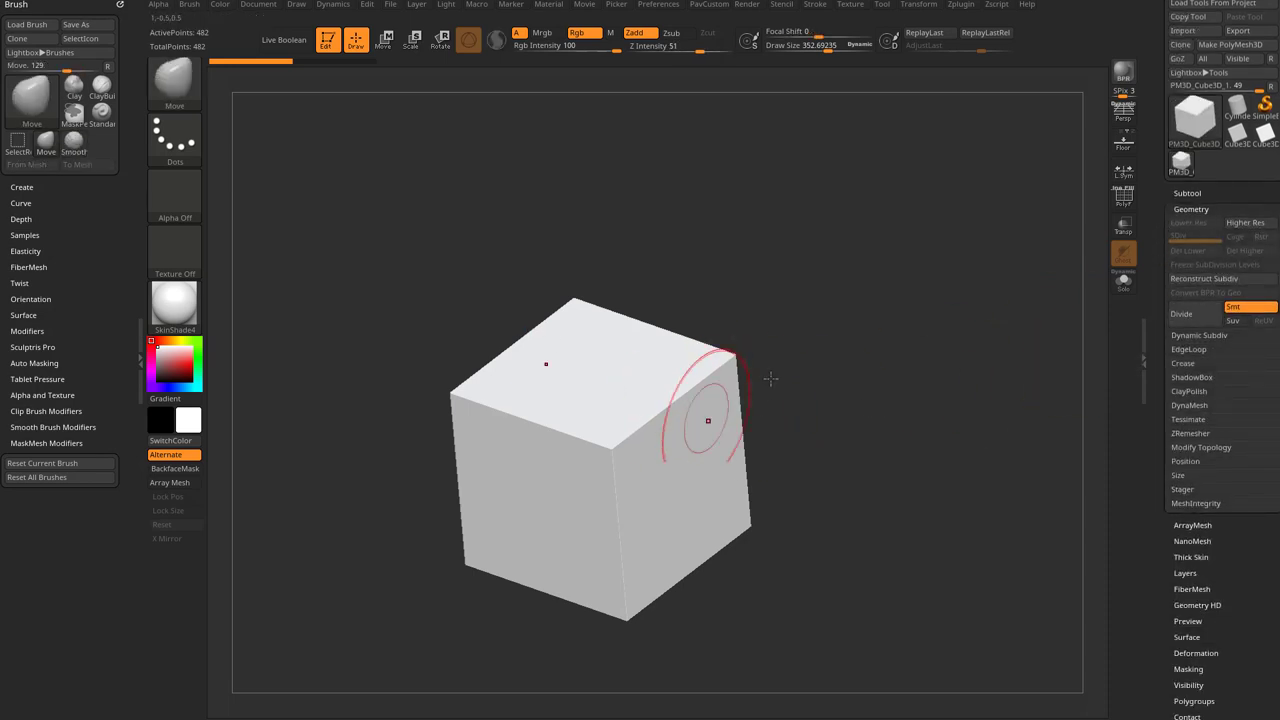
click(1123, 197)
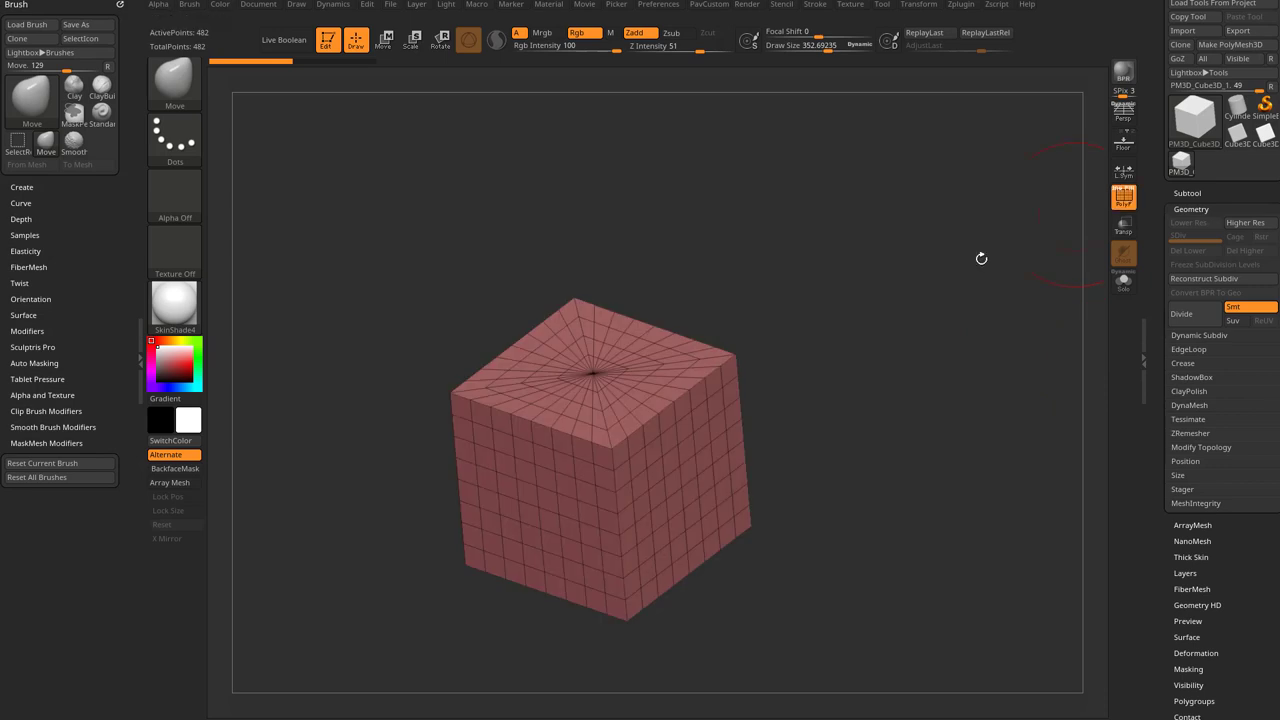
key(ctrl+d)
click(1191, 316)
click(1191, 316)
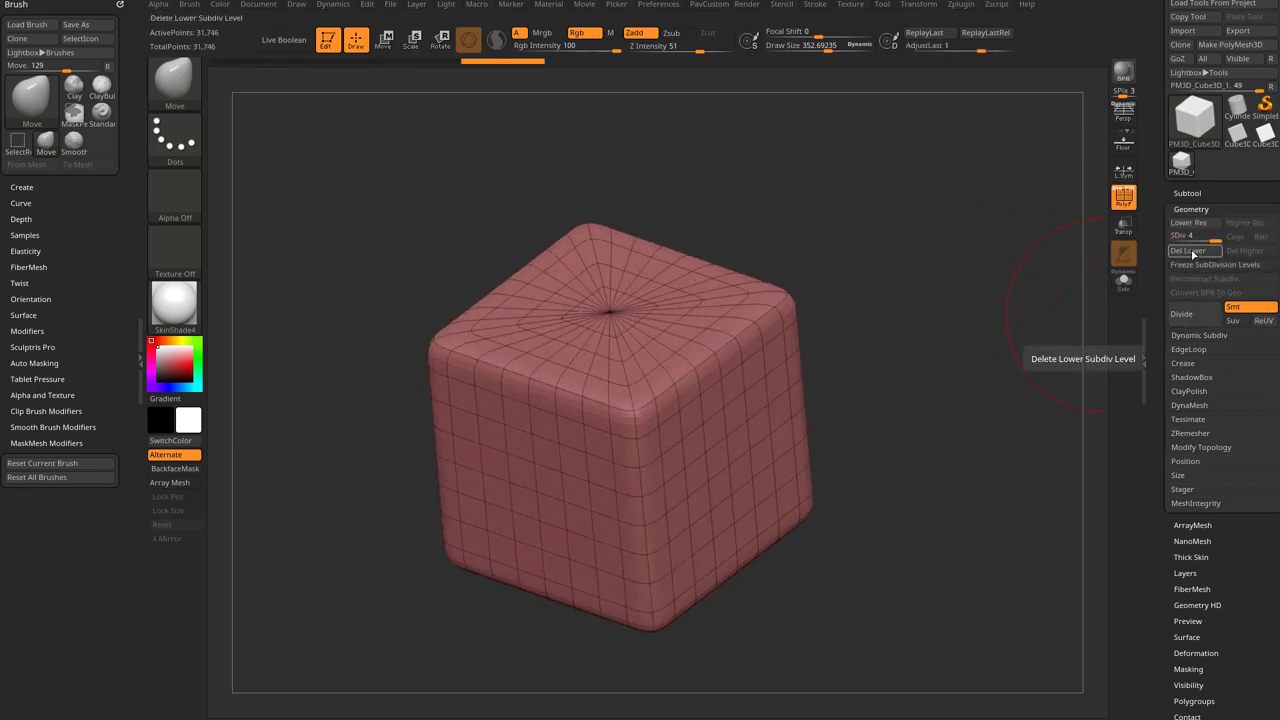
click(1192, 252)
Reduce the brush draw size to about 177.
key(s)
drag(978, 388, 963, 388)
mouse_move(884, 405)
mouse_down()
mouse_move(943, 341)
mouse_move(931, 363)
mouse_move(983, 377)
mouse_up()
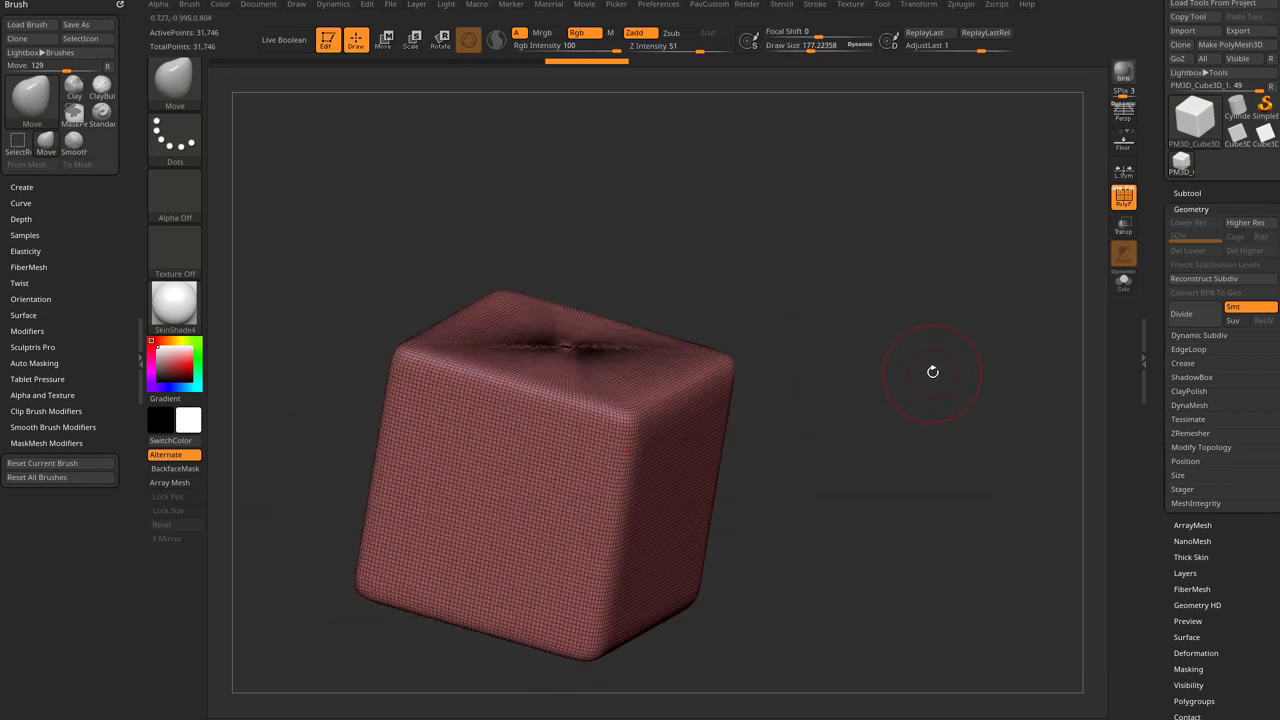
Isolate one upper corner region of the cube with SelectRect, and unhide the whole mesh.
key(ctrl+shift)
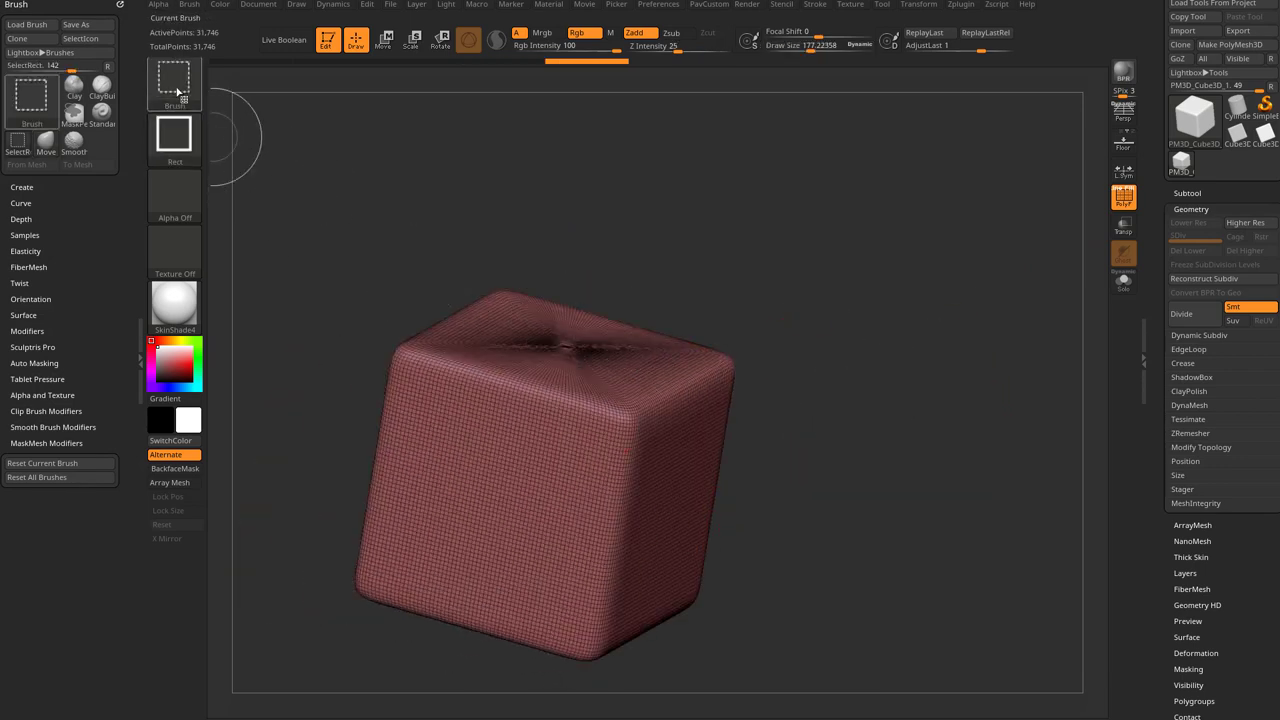
click(174, 80)
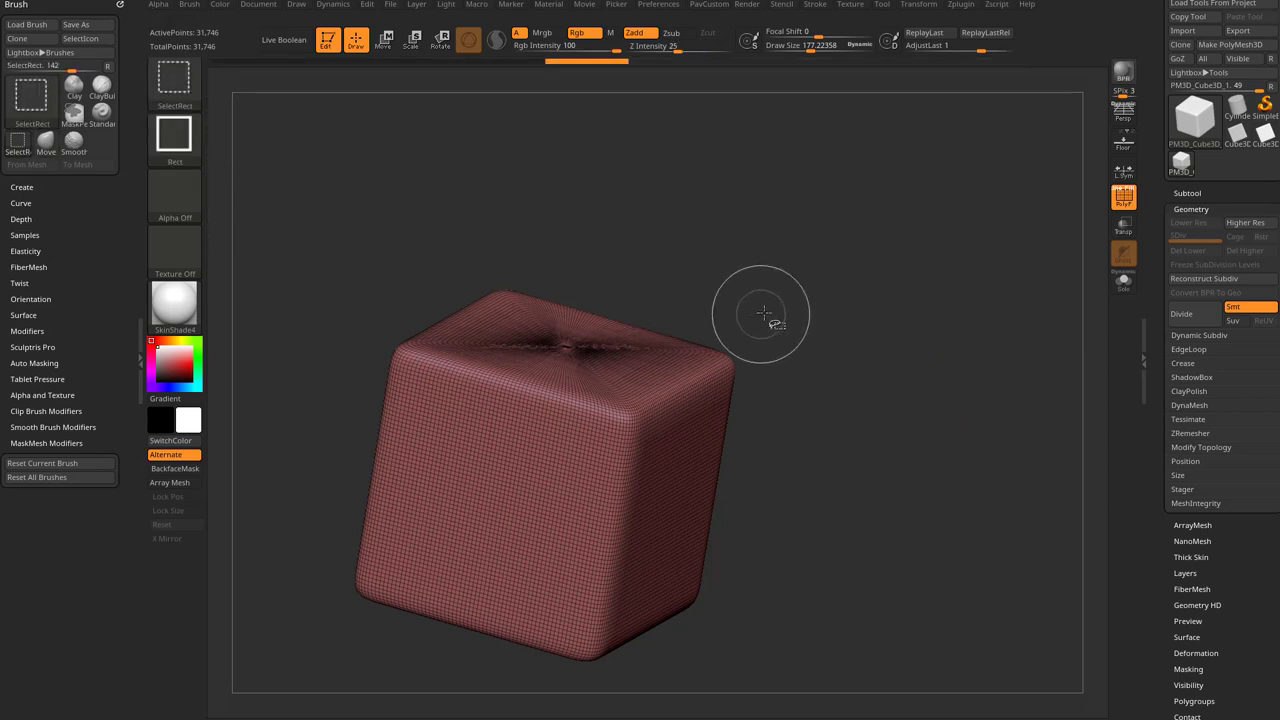
mouse_move(797, 250)
ctrl+shift+mouse_down()
mouse_move(693, 445)
mouse_move(672, 460)
ctrl+shift+mouse_up()
drag(731, 384, 938, 264)
ctrl+shift+click(942, 258)
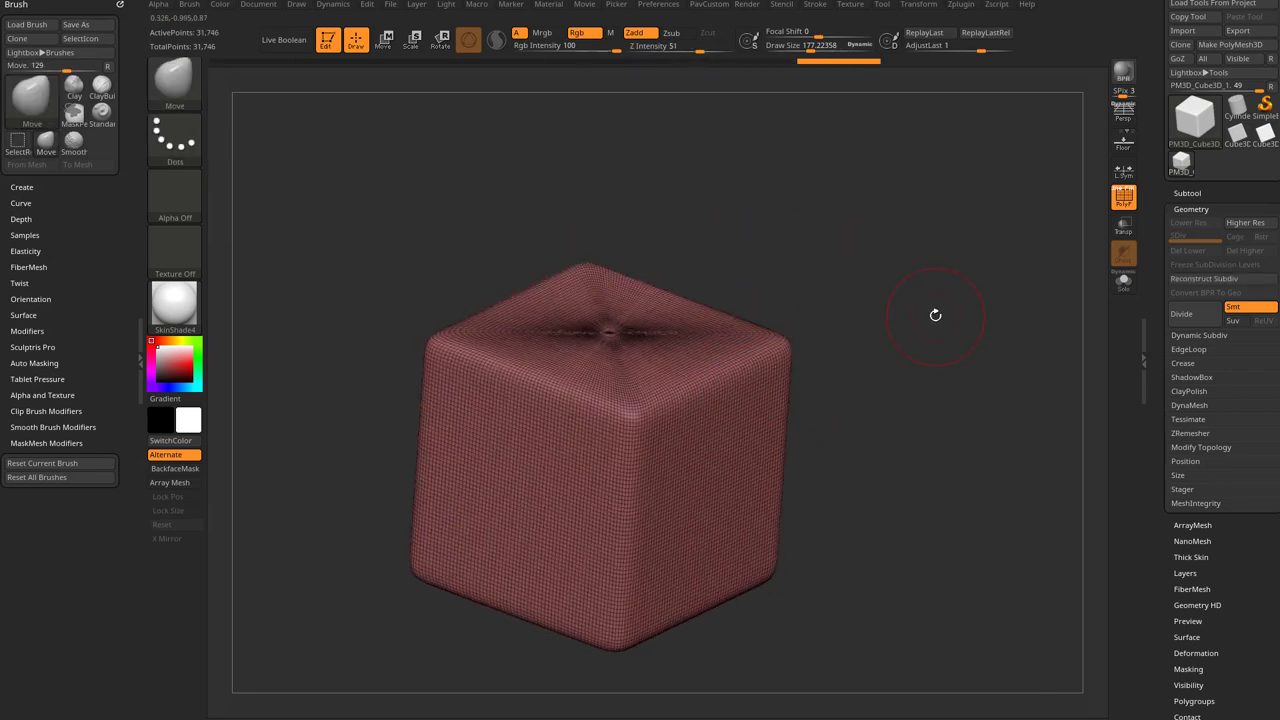
Cut off the cube's upper-right corner diagonally in the front view with the TrimCurve brush.
click(185, 80)
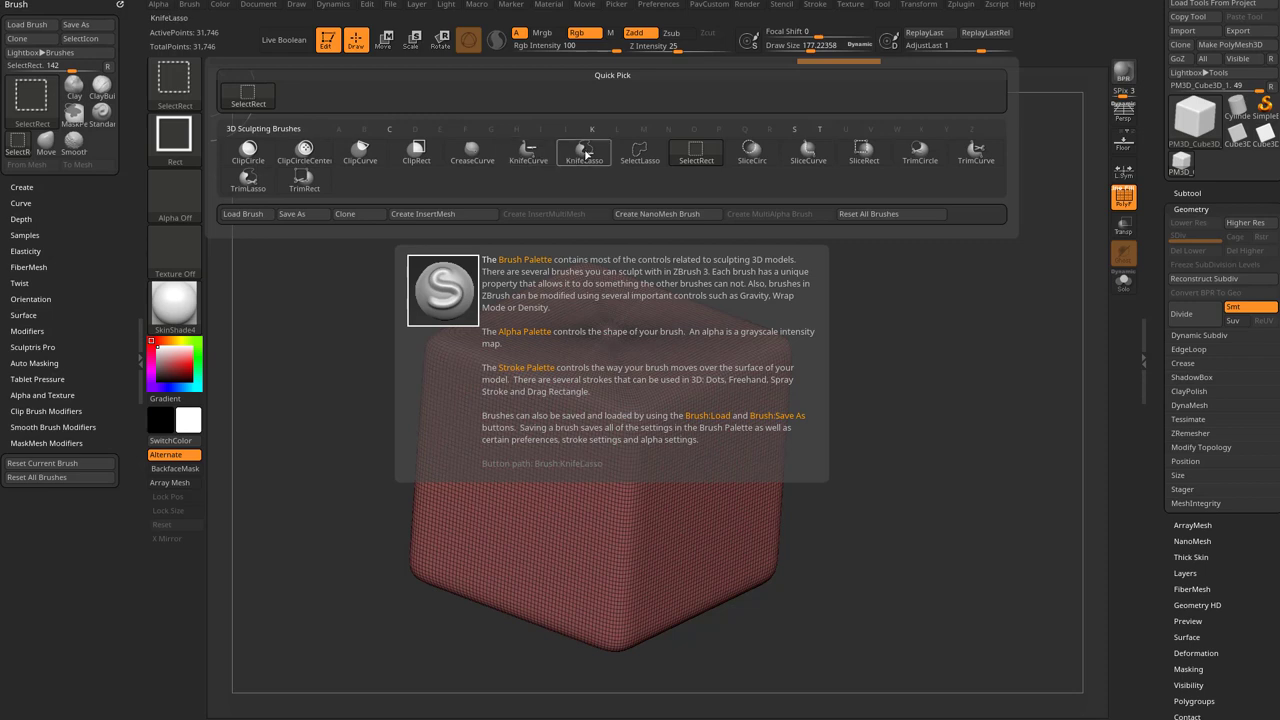
key(m)
key(v)
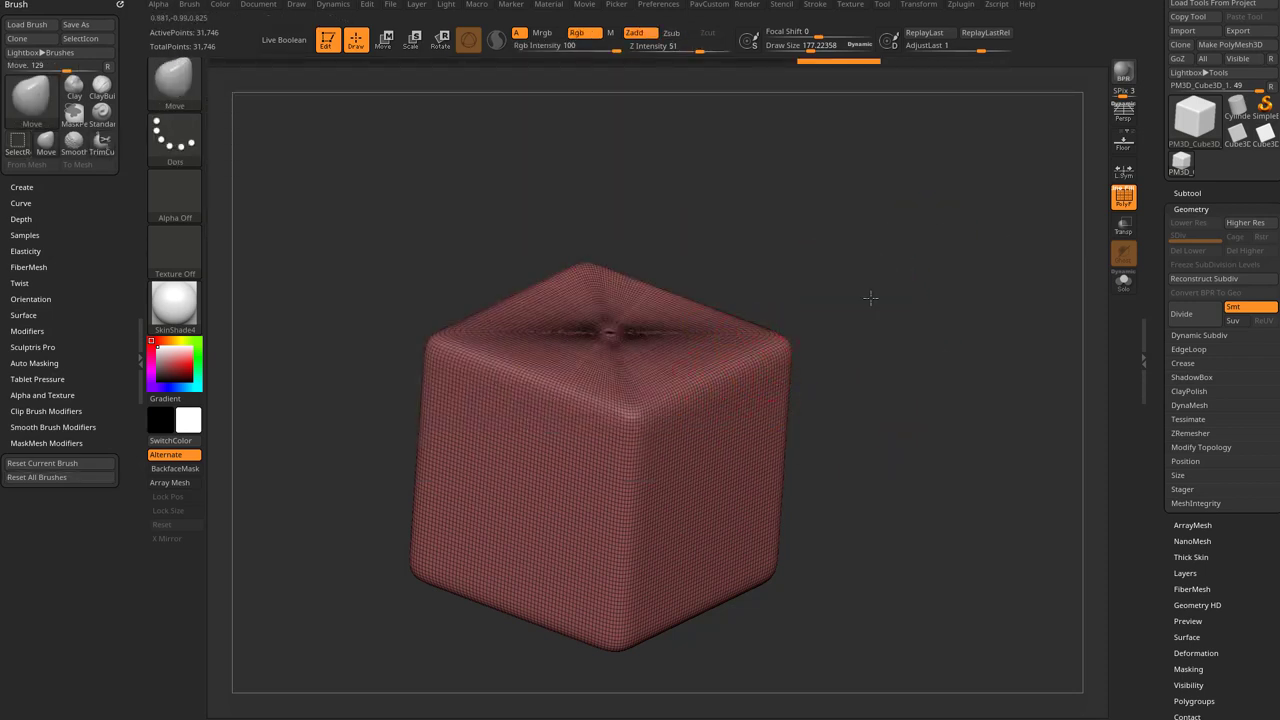
drag(870, 297, 666, 362)
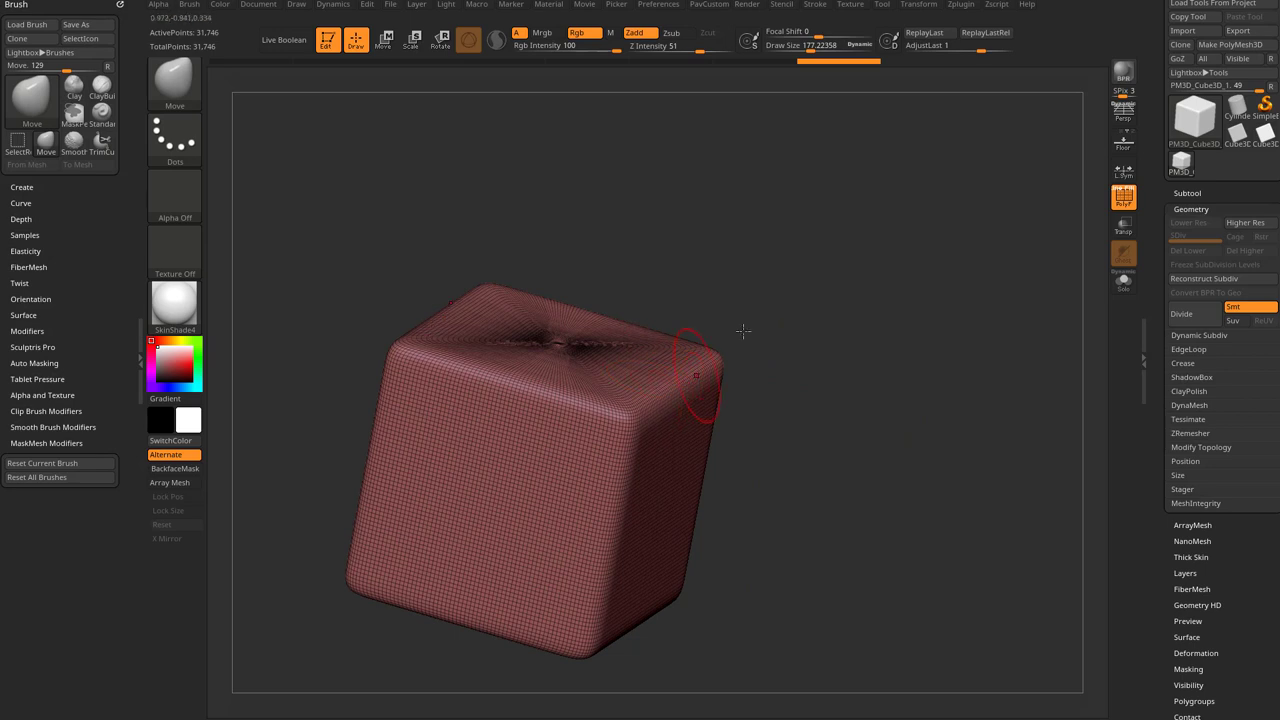
shift+drag(743, 330, 916, 258)
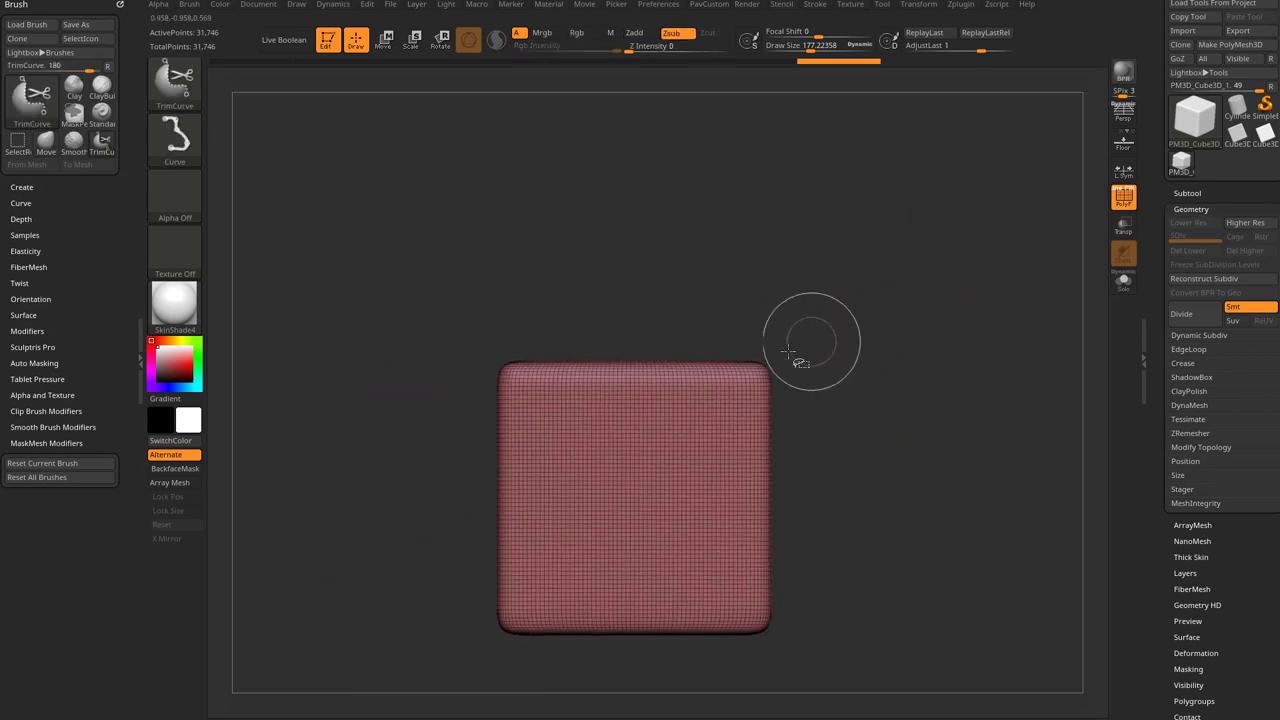
ctrl+shift+drag(656, 300, 832, 542)
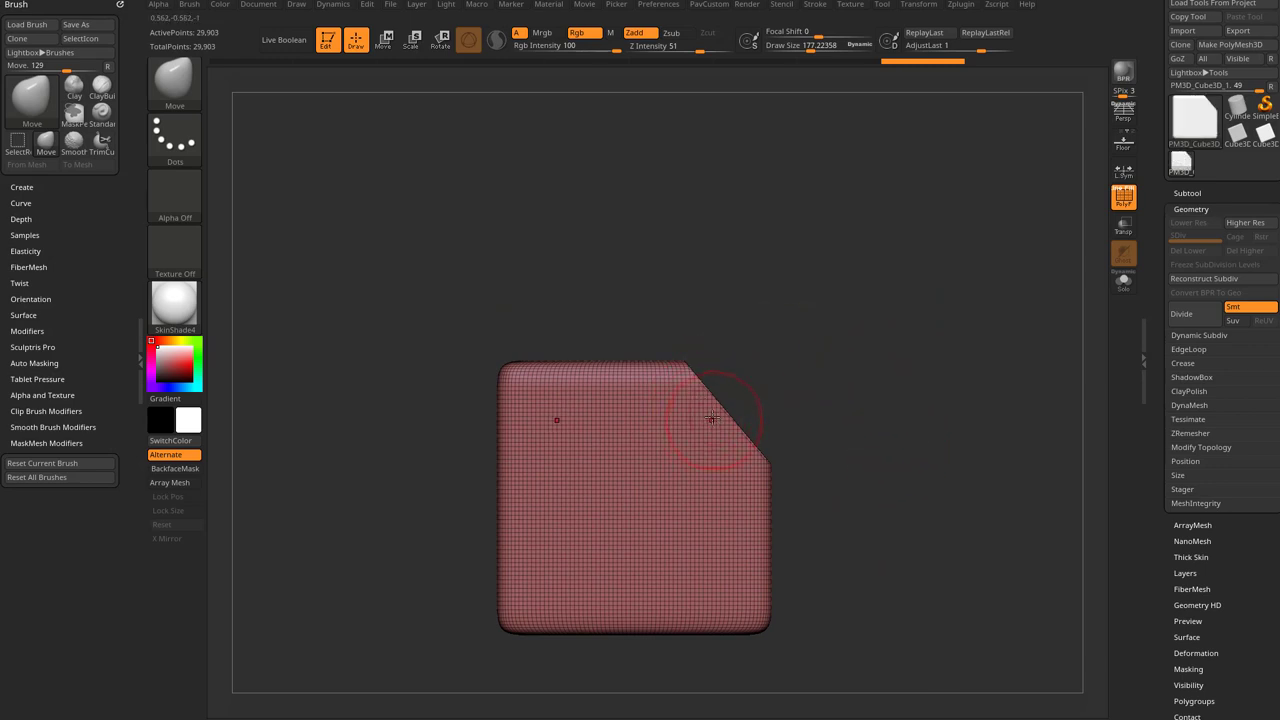
drag(871, 374, 918, 326)
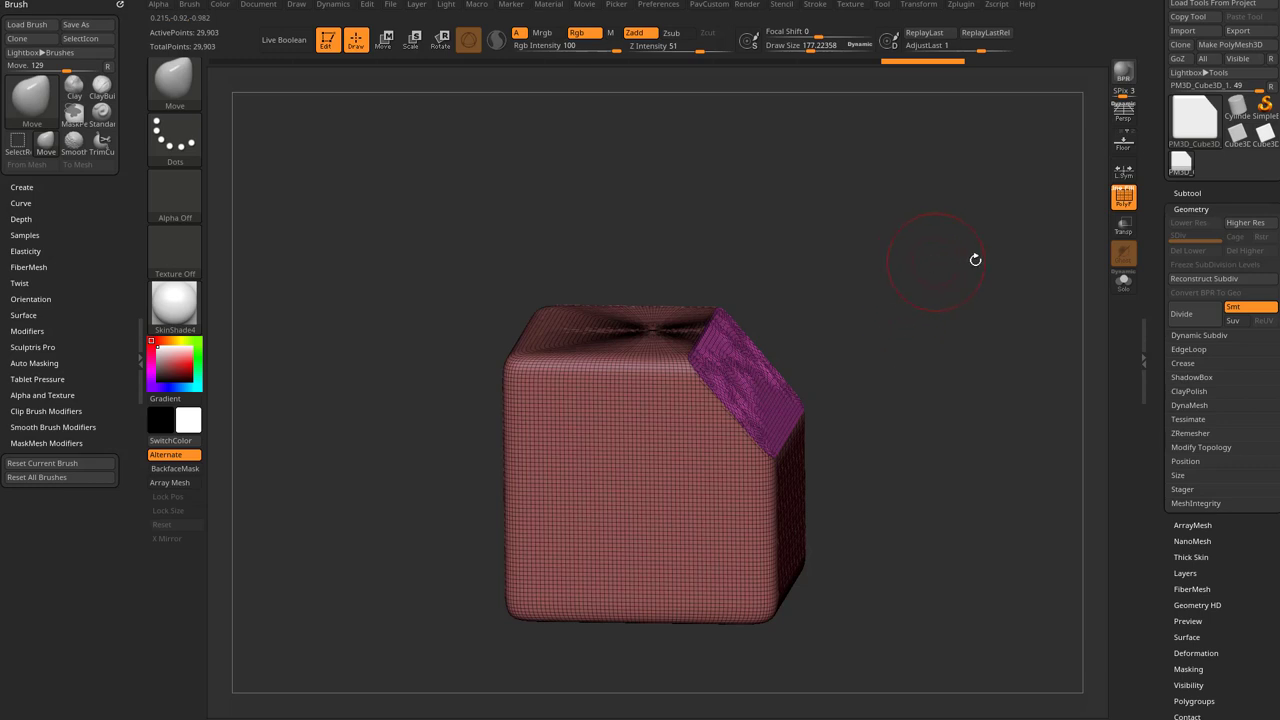
Try Mirror and Mirror And Weld on the trimmed cube, and undo the mirroring.
scroll(1167, 255, down, 2)
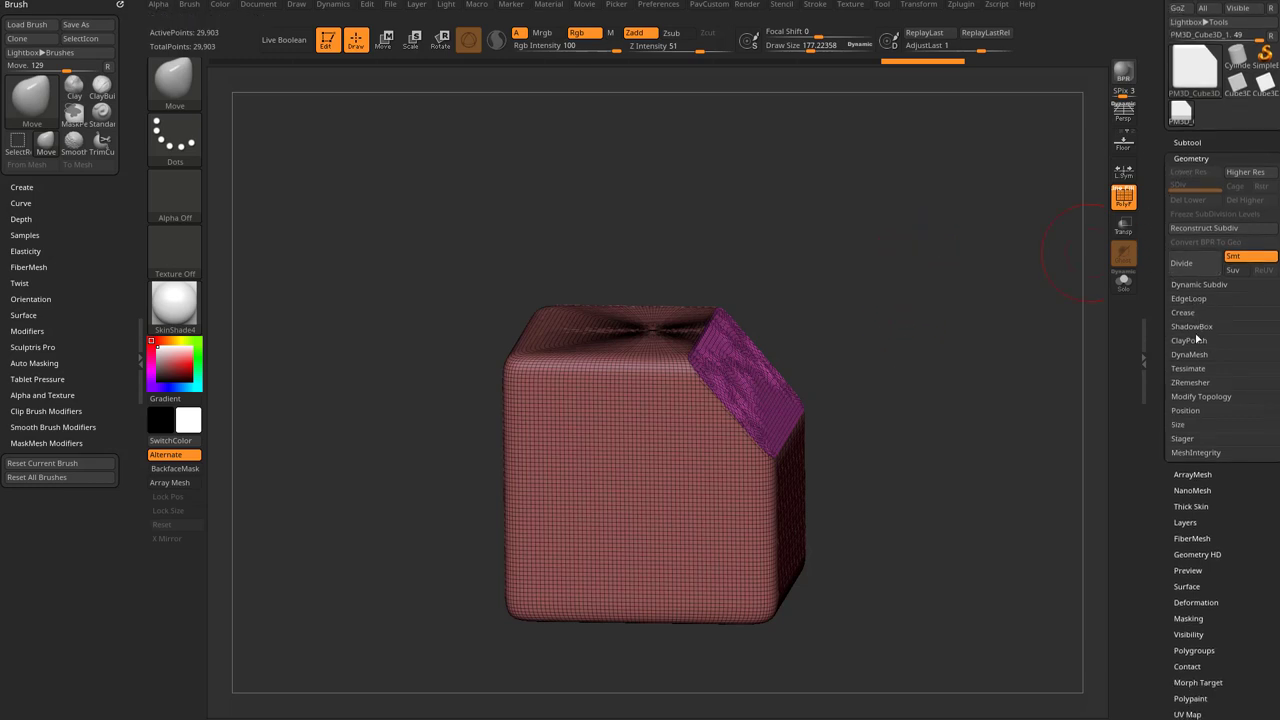
scroll(1197, 340, down, 10)
click(1196, 262)
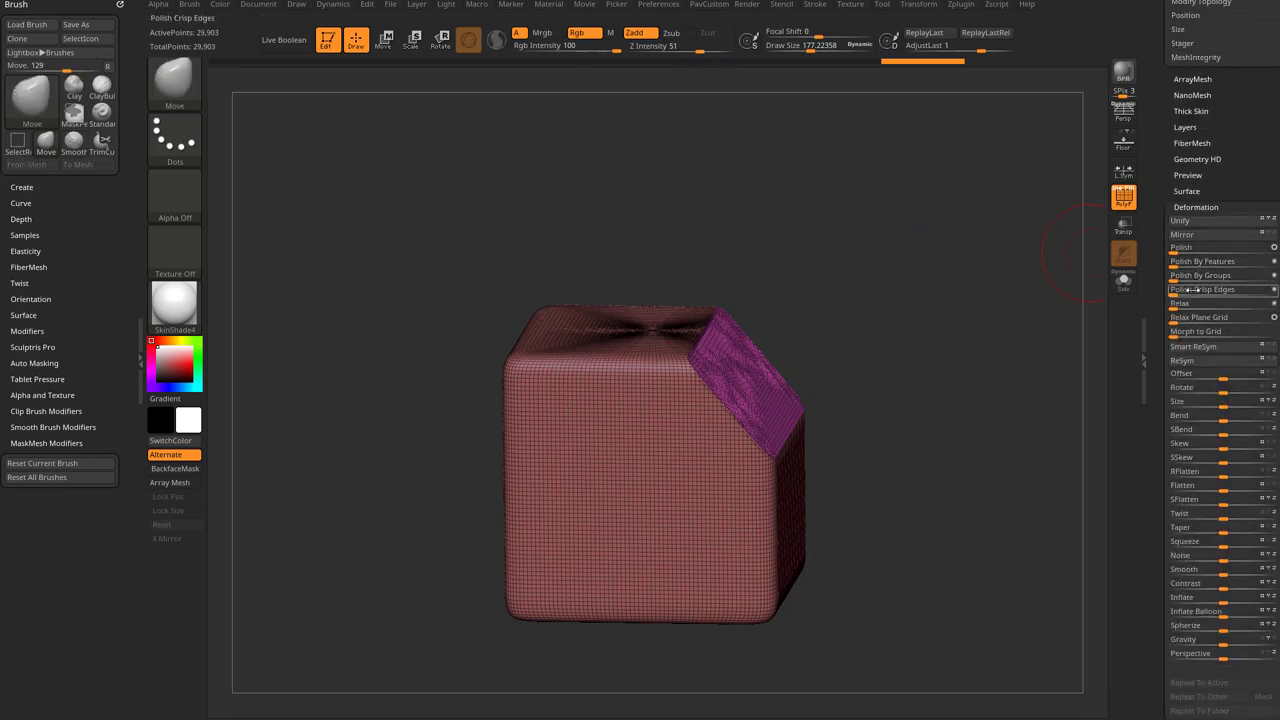
click(1190, 237)
scroll(1157, 311, up, 9)
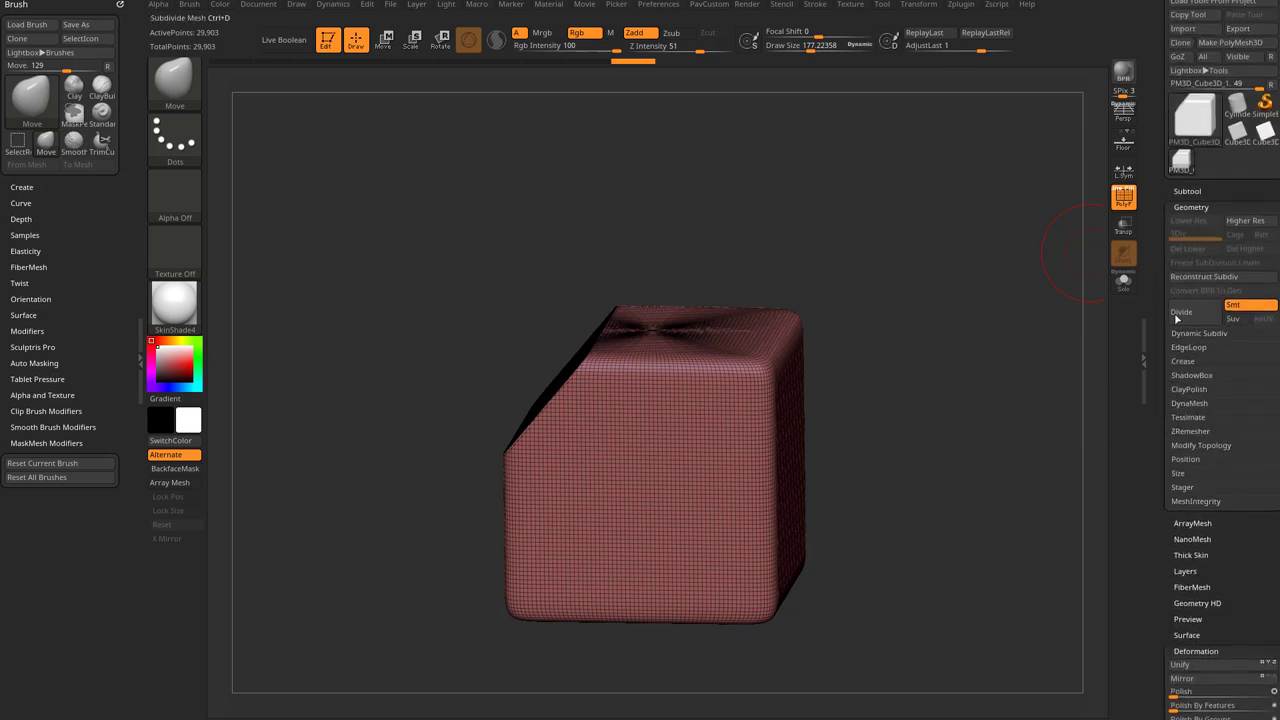
click(1200, 445)
scroll(1190, 440, down, 2)
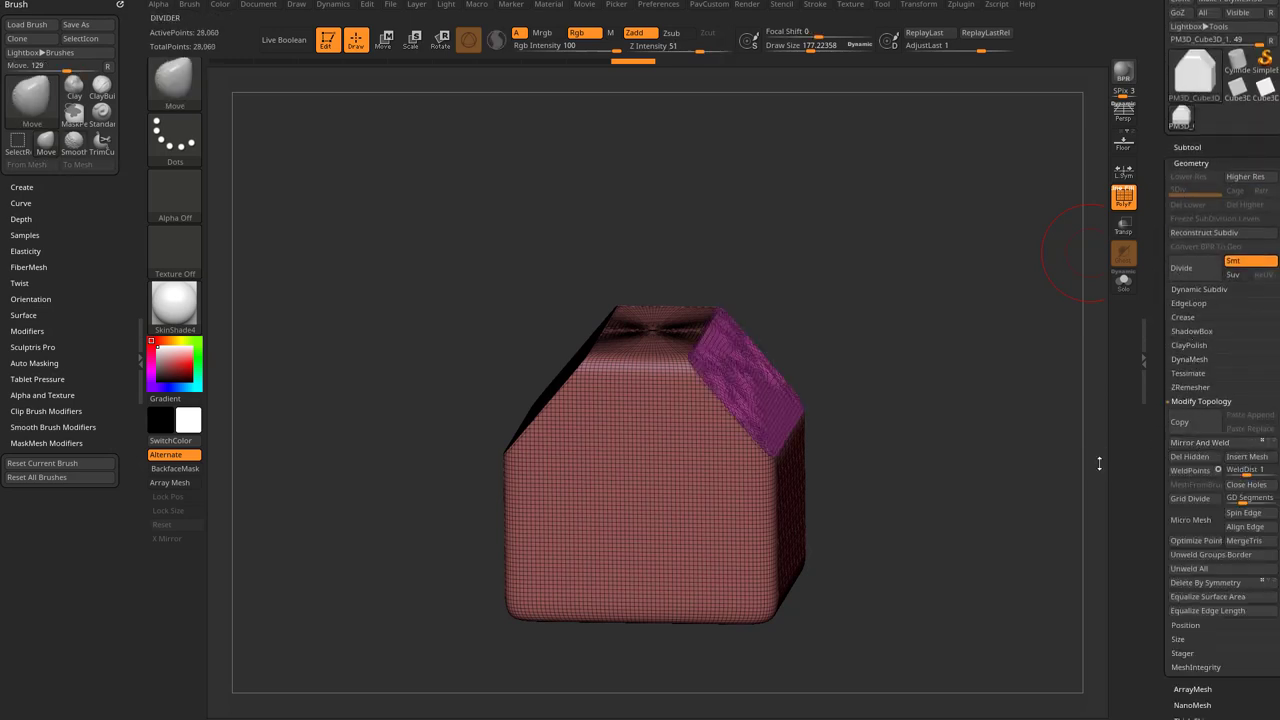
key(ctrl+z)
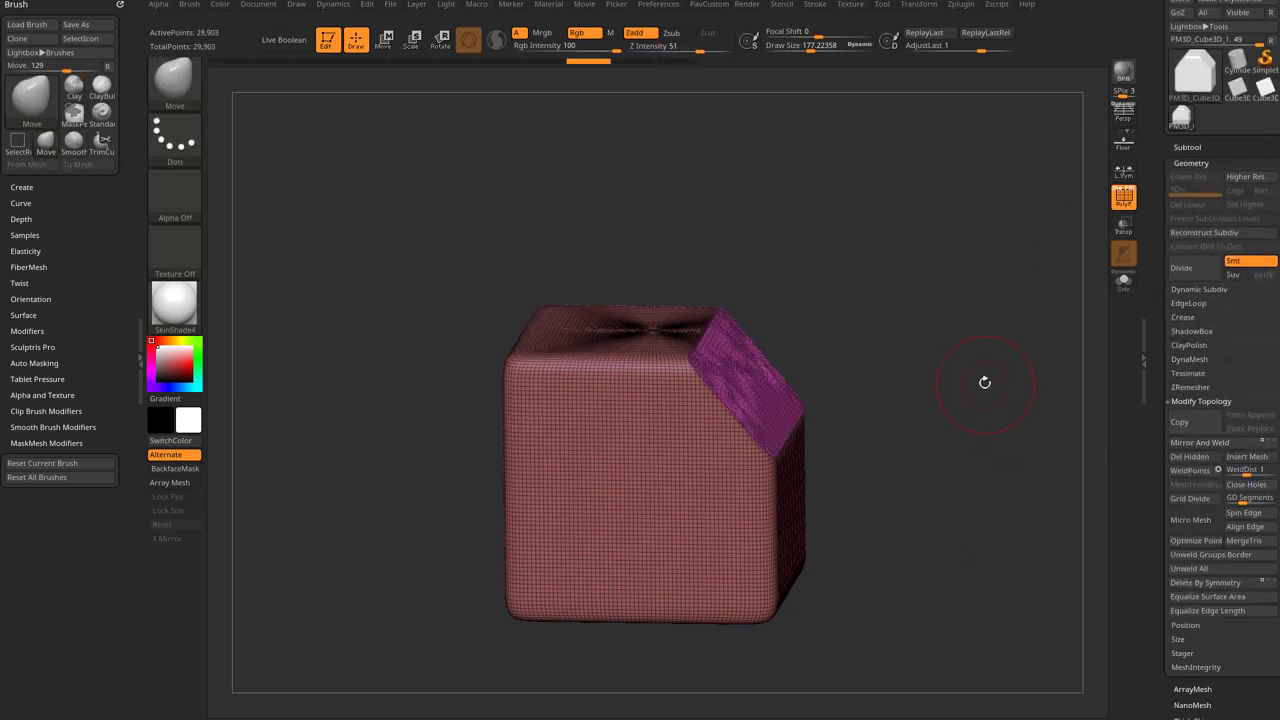
Trim the cut corner again at a different angle, undo both trims, and make a steeper TrimCurve cut on the restored cube.
shift+drag(908, 348, 843, 366)
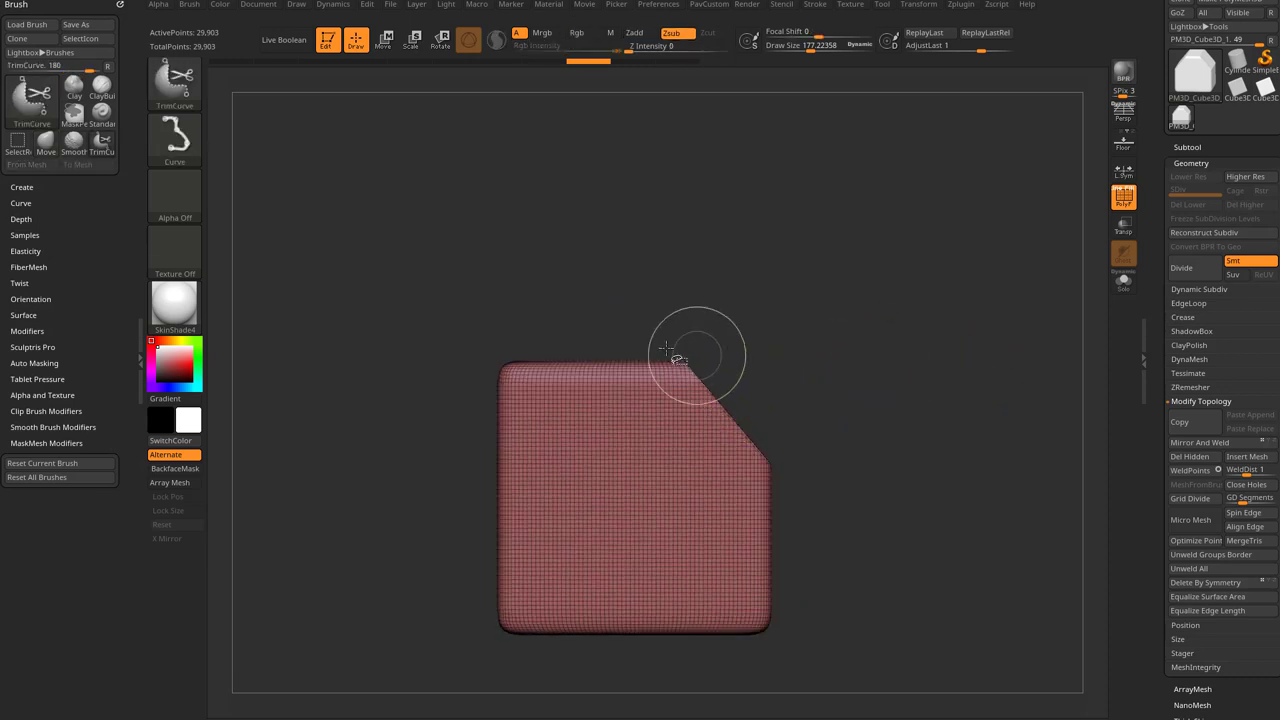
ctrl+shift+drag(579, 314, 819, 481)
drag(1057, 432, 878, 454)
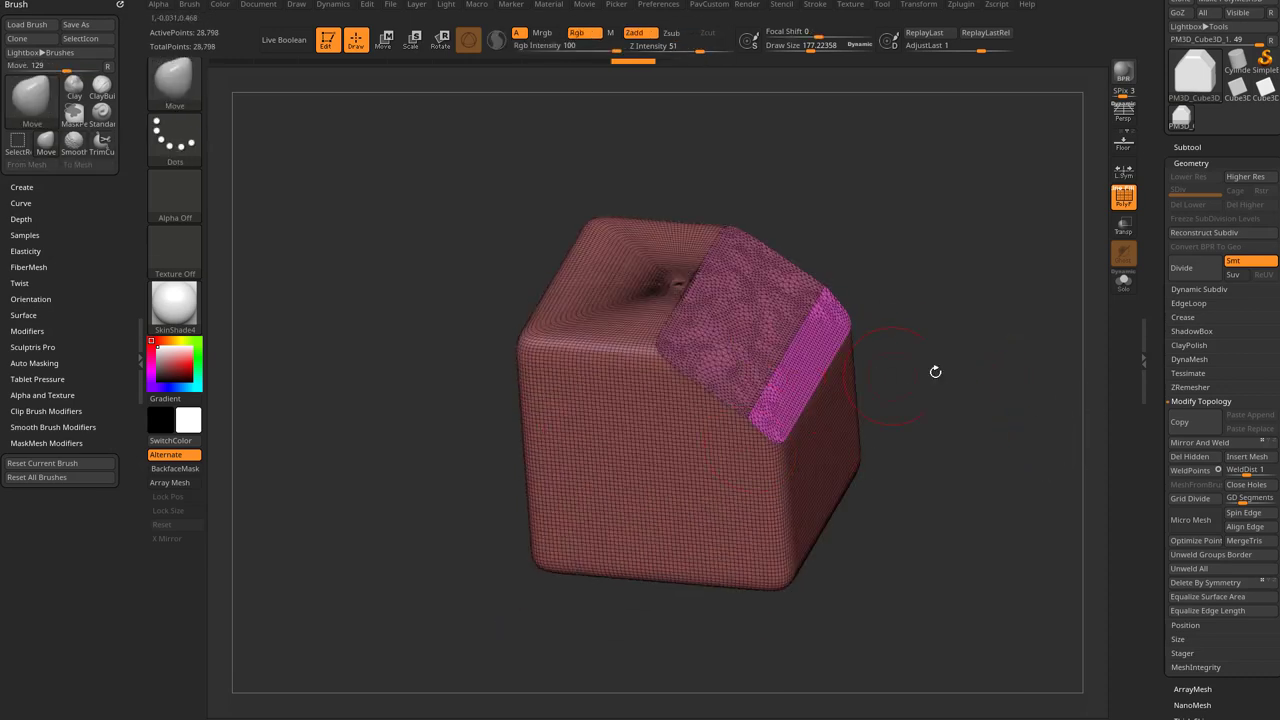
drag(935, 372, 795, 349)
key(ctrl+z)
key(ctrl+z)
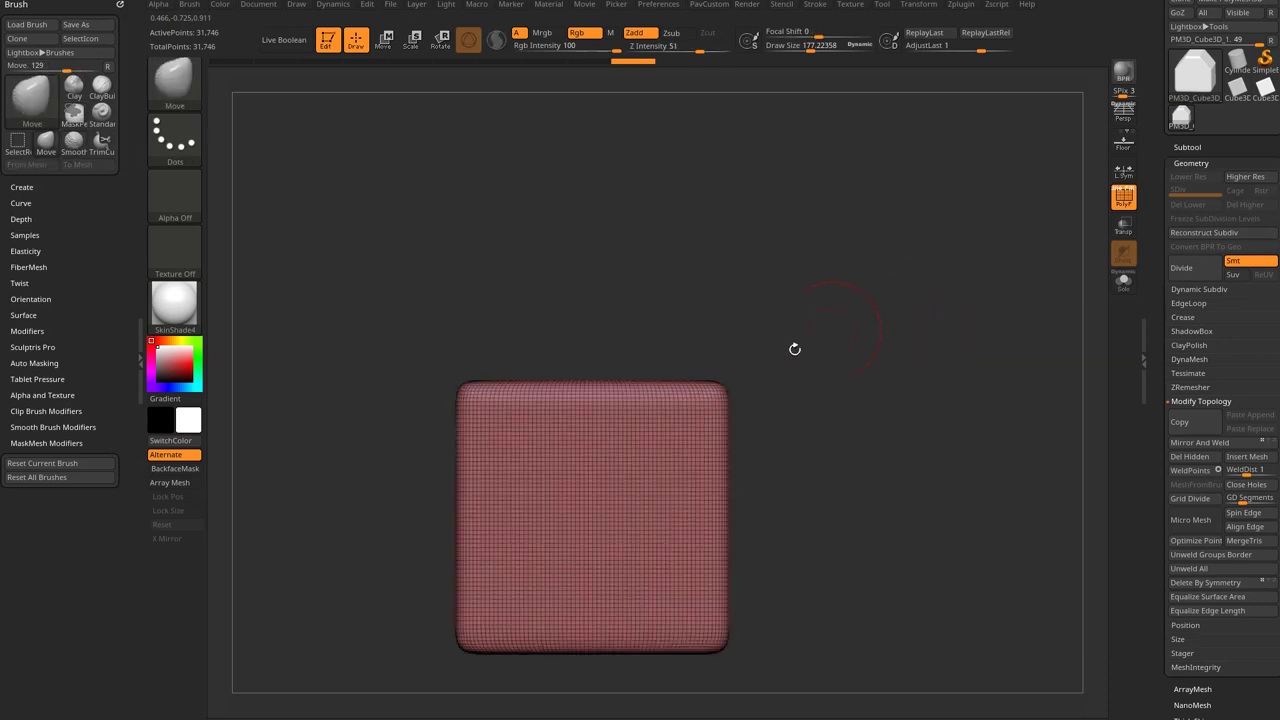
mouse_move(594, 318)
ctrl+shift+mouse_down()
mouse_move(829, 609)
mouse_move(817, 647)
mouse_move(829, 651)
ctrl+shift+mouse_up()
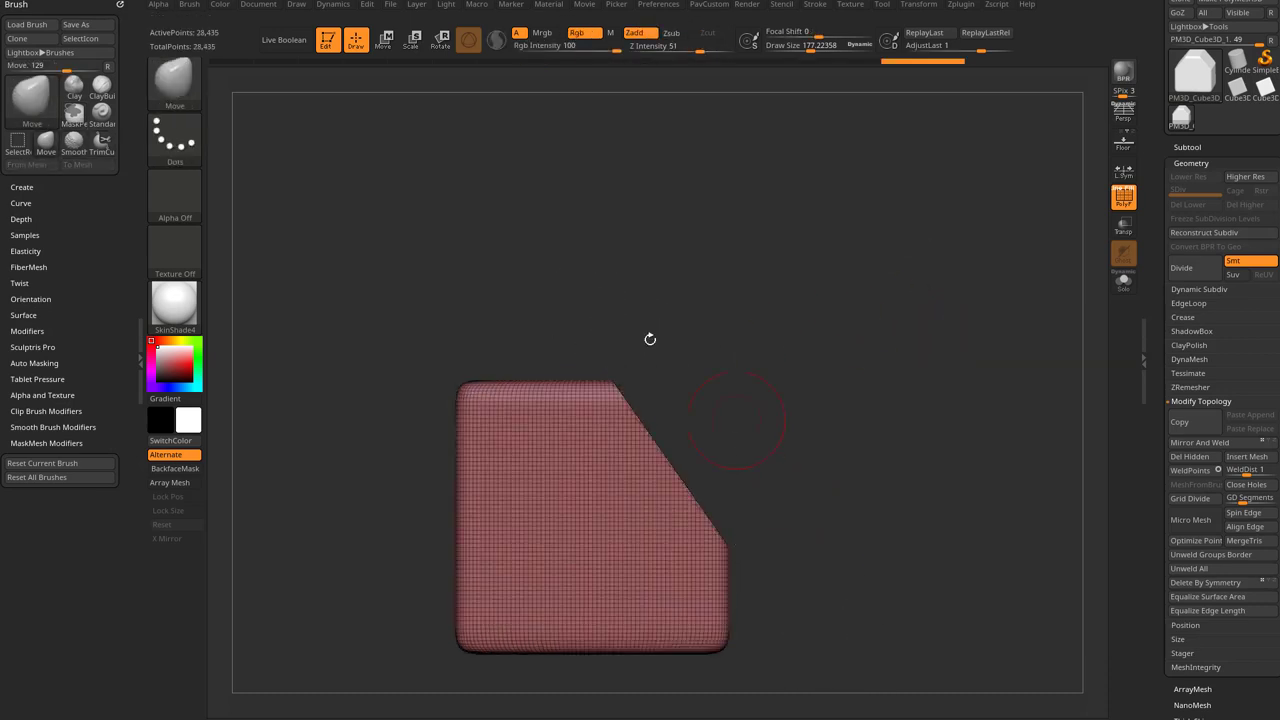
Switch to SliceCurve, undo the trim and the trial slice, and slice the whole cube diagonally across its upper-right corner into a separate polygroup.
ctrl+shift+click(196, 94)
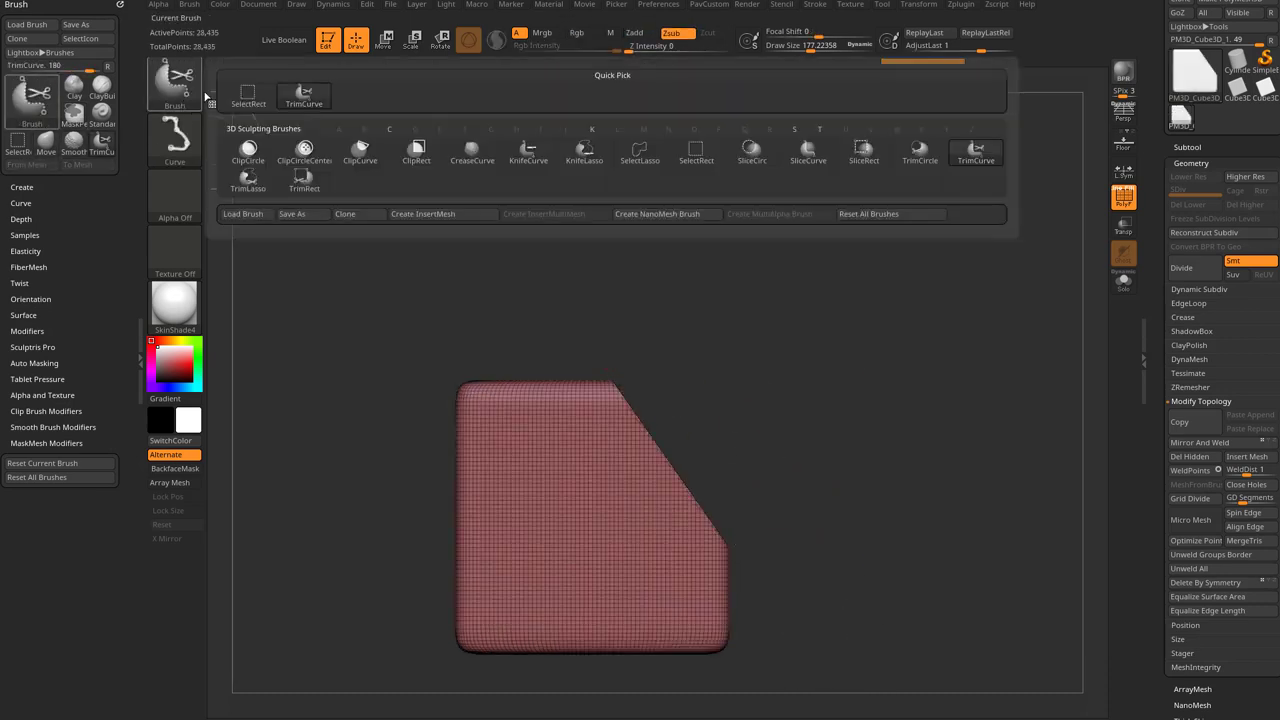
click(798, 160)
ctrl+shift+drag(508, 294, 825, 690)
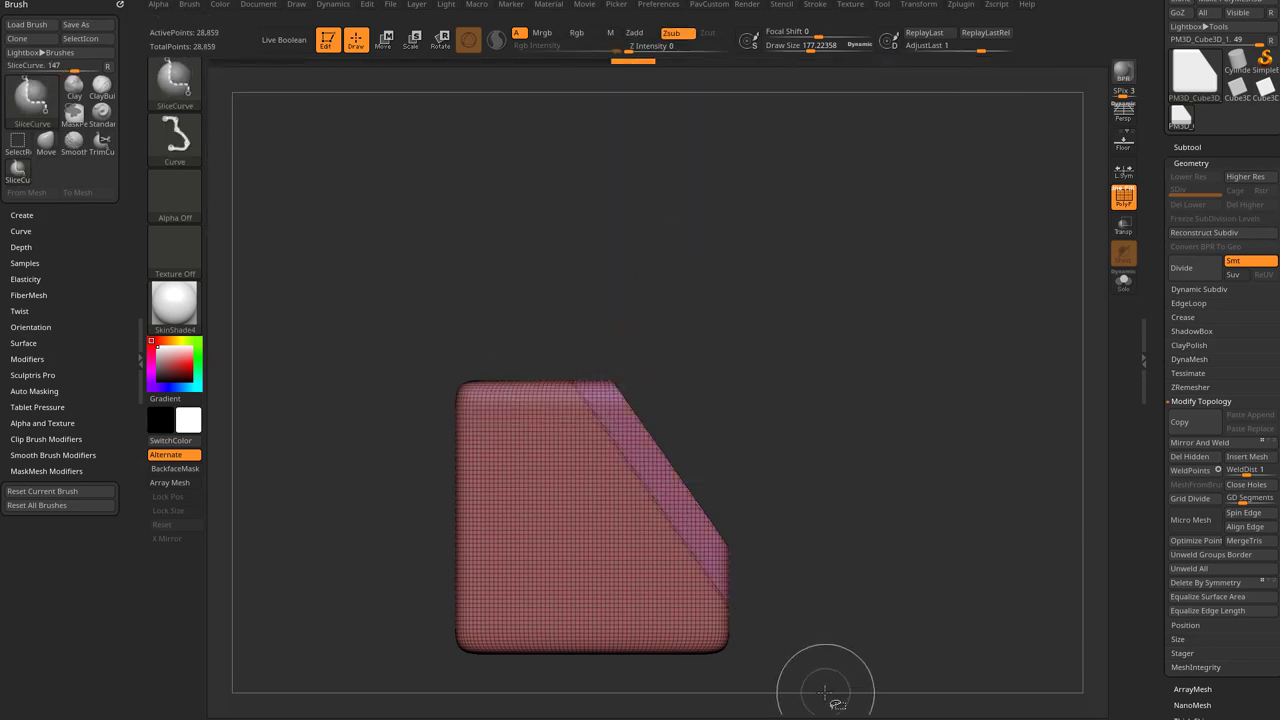
ctrl+shift+click(192, 94)
key(ctrl+z)
key(ctrl+z)
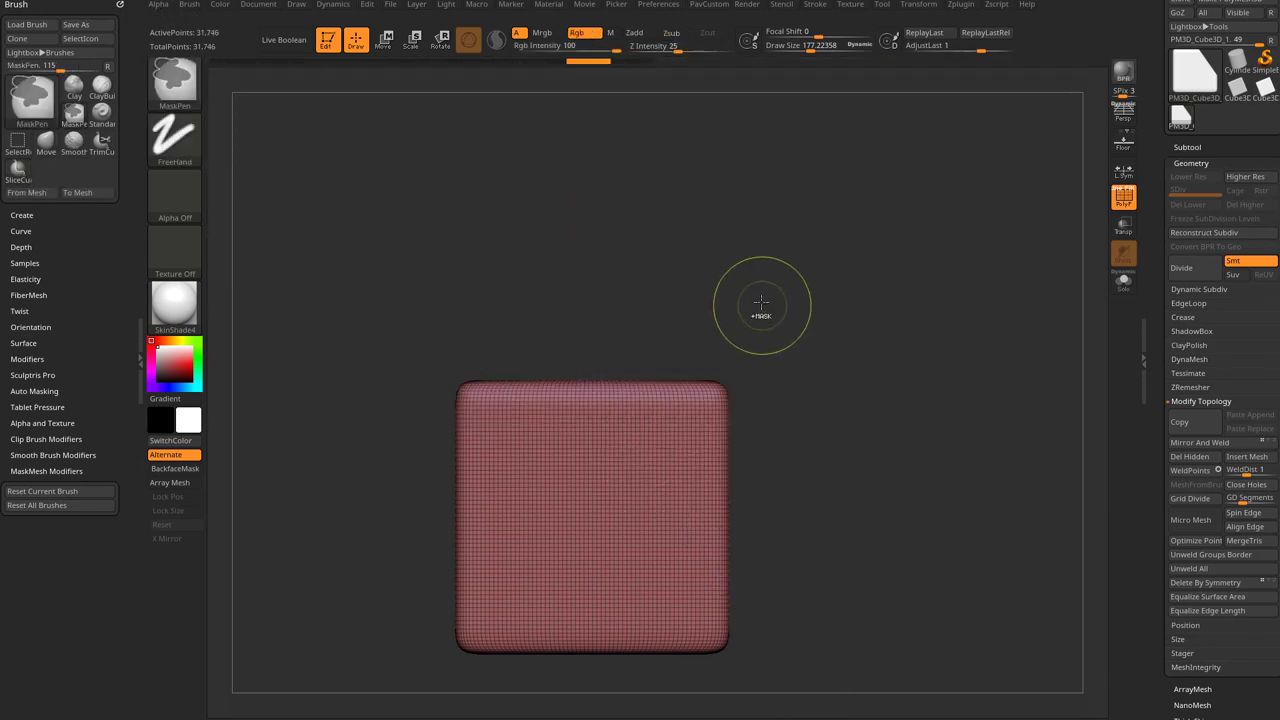
mouse_move(529, 263)
ctrl+shift+mouse_down()
mouse_move(837, 597)
mouse_move(857, 591)
ctrl+shift+mouse_up()
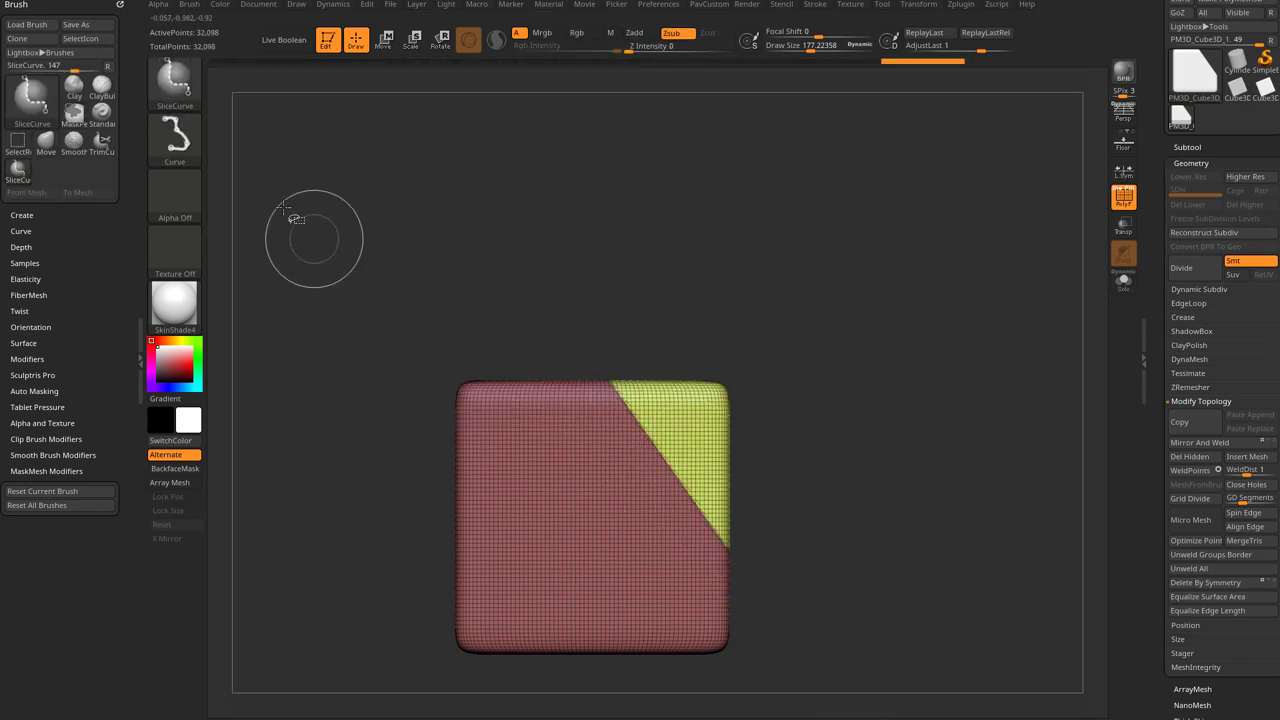
Isolate the large polygroup, delete the hidden corner and close the open hole, then undo back to the whole unsliced cube.
ctrl+shift+click(594, 460)
drag(660, 425, 917, 368)
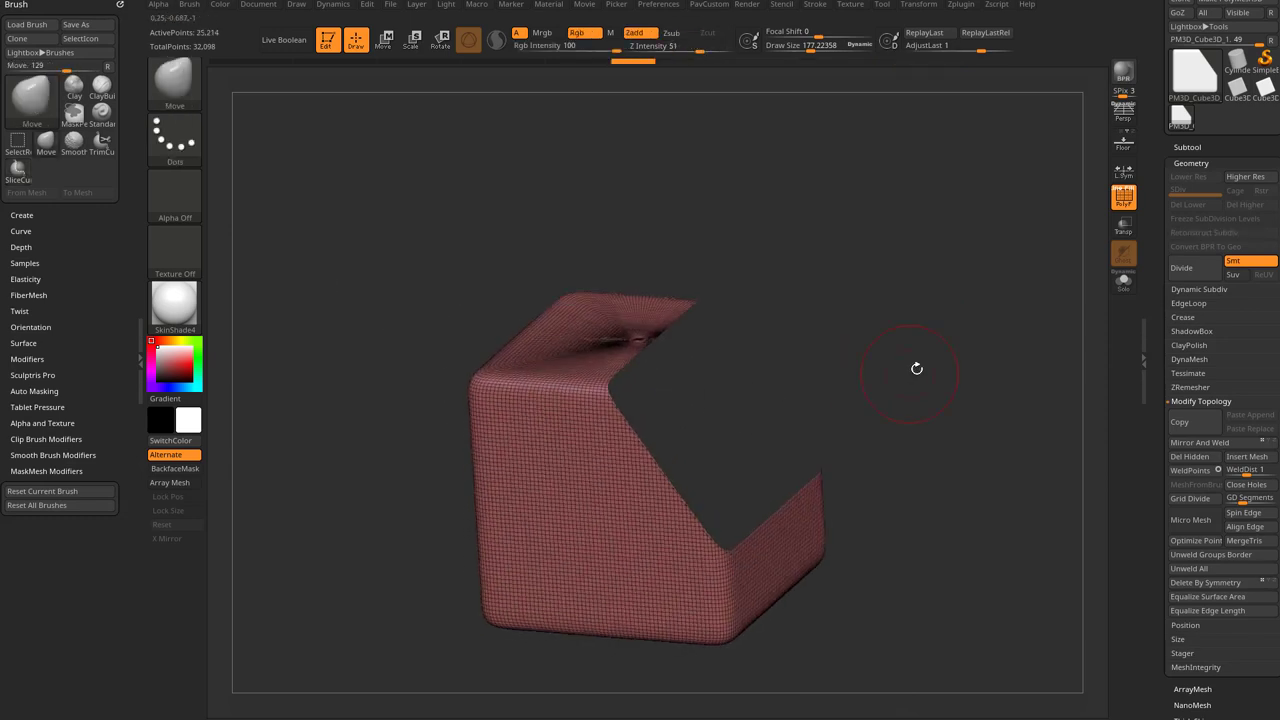
scroll(1161, 323, down, 2)
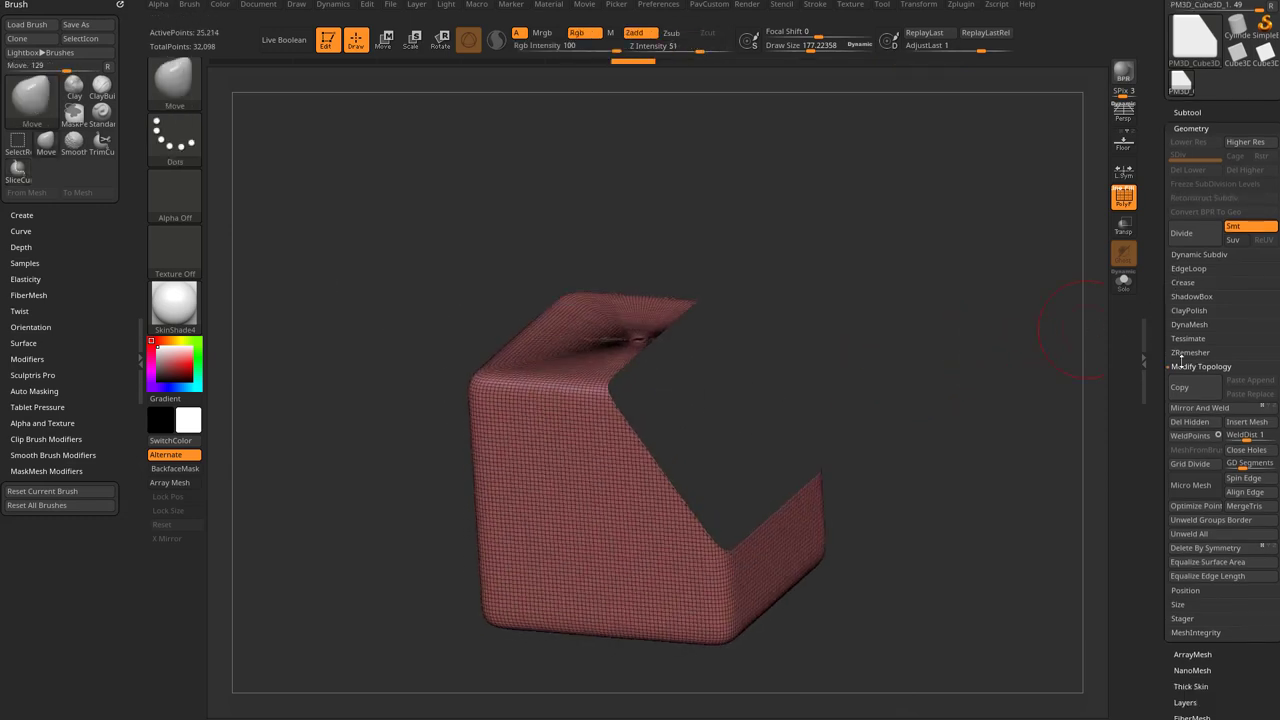
click(1203, 431)
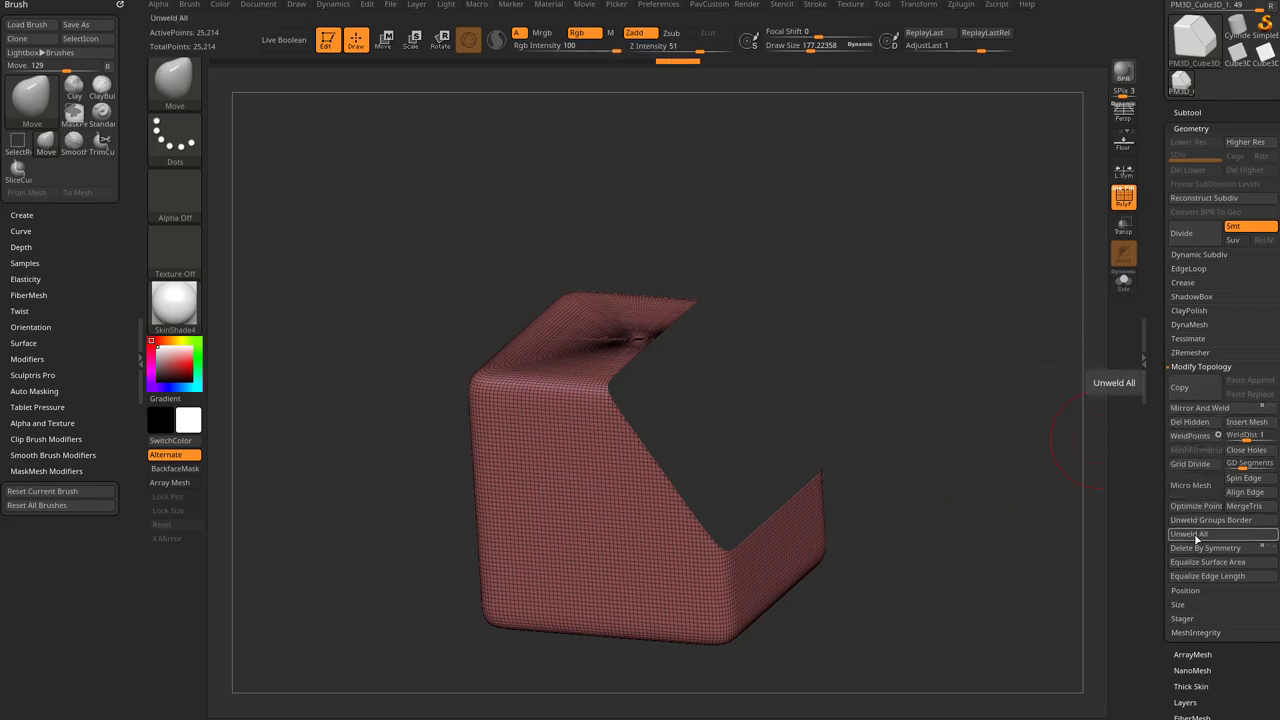
click(1246, 450)
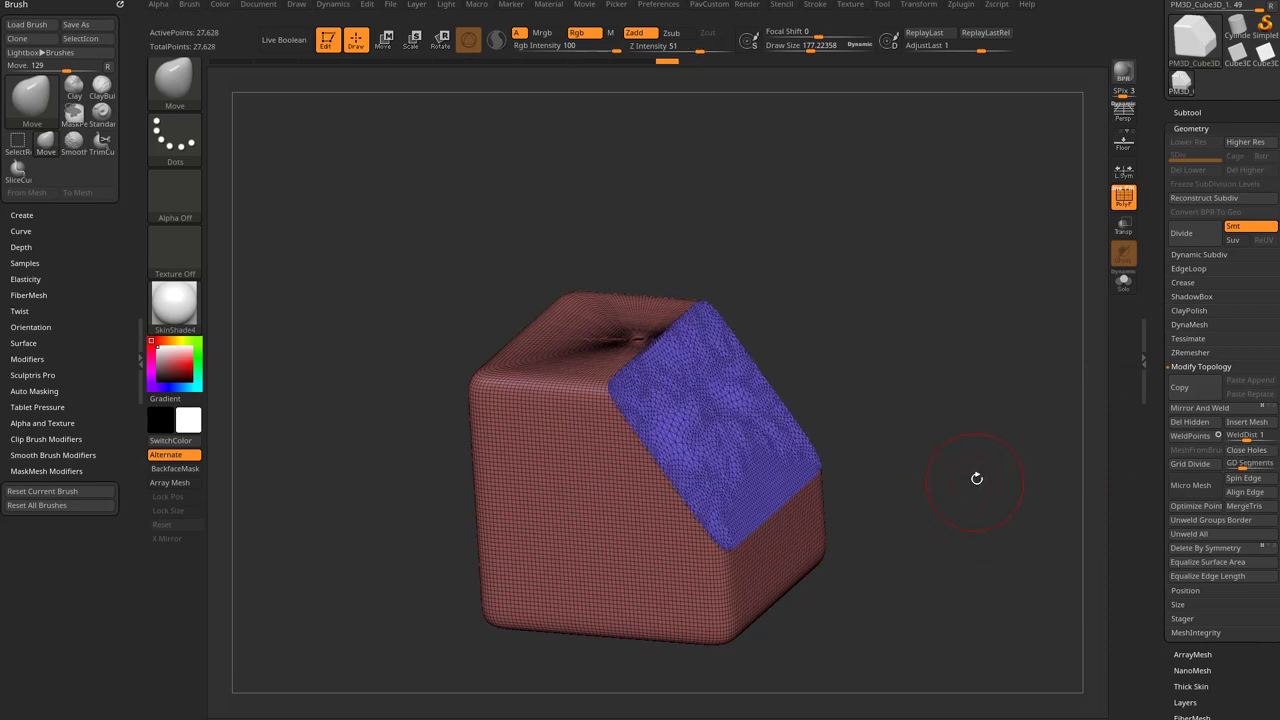
shift+drag(966, 466, 936, 437)
drag(760, 568, 943, 400)
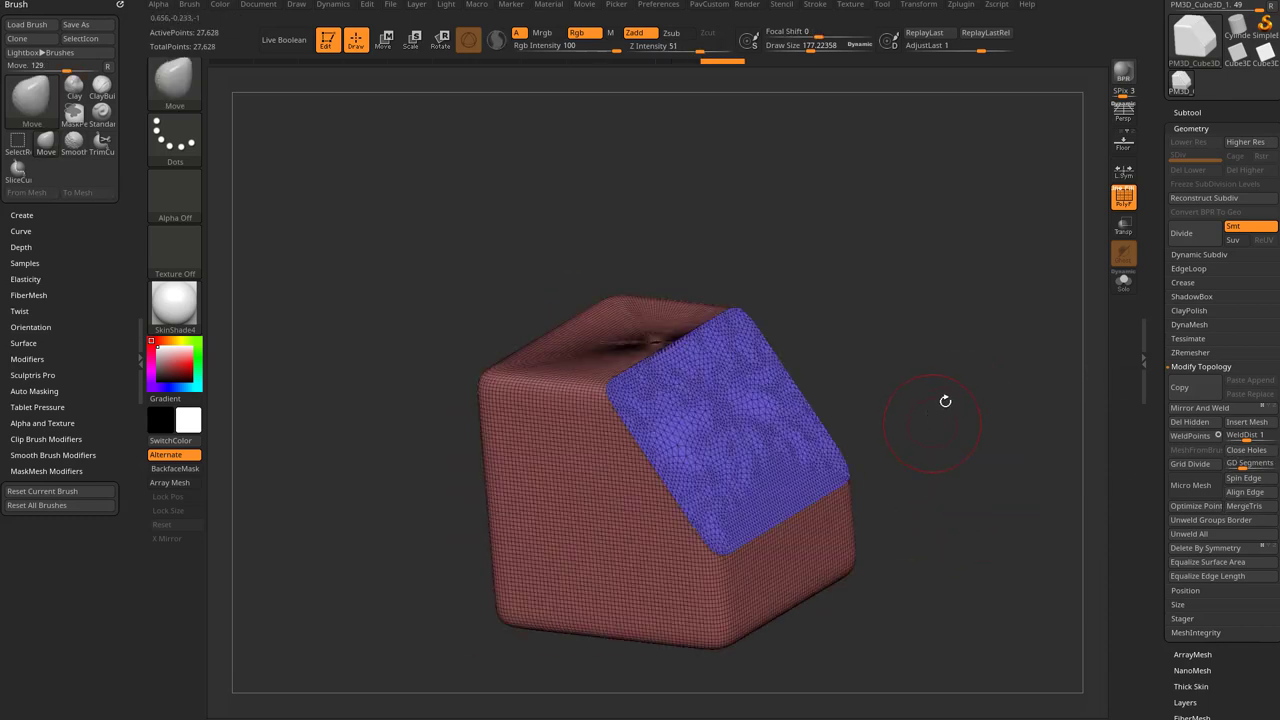
key(ctrl)
shift+drag(938, 321, 980, 297)
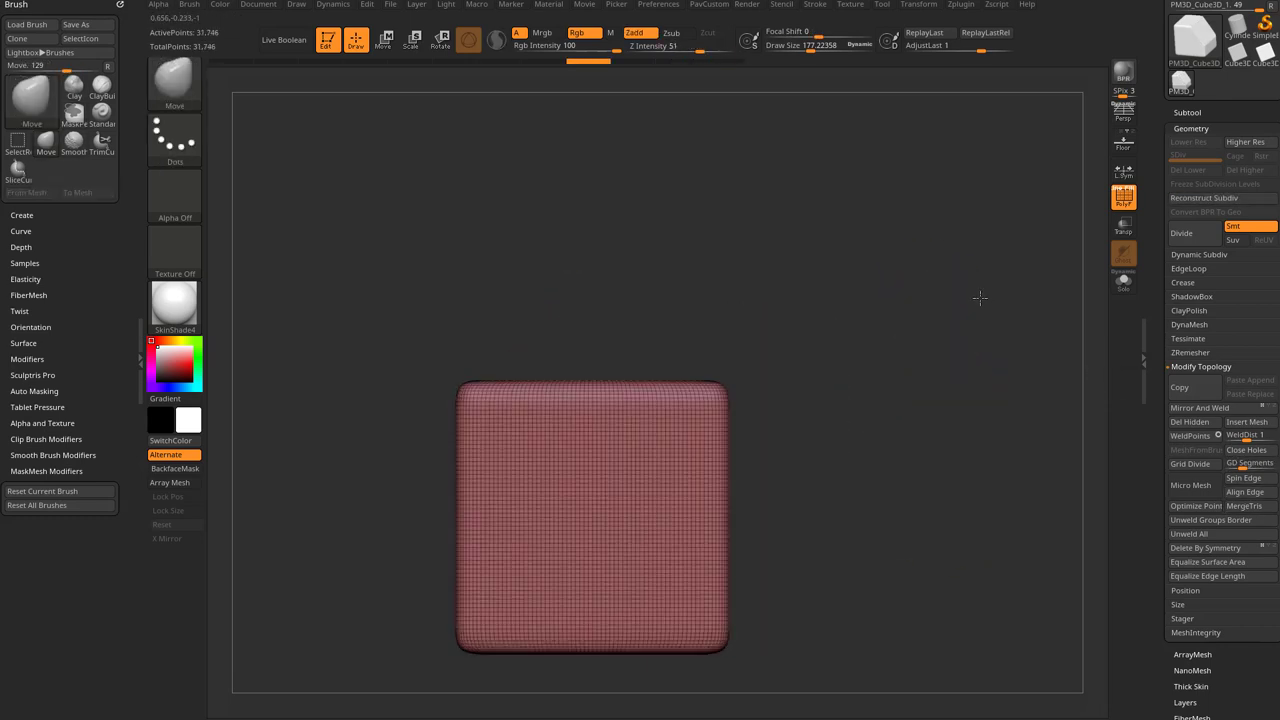
Switch to TrimCurve and trim a stepped profile with a curved last step diagonally down the cube's right side in the front view.
ctrl+shift+drag(568, 297, 573, 420)
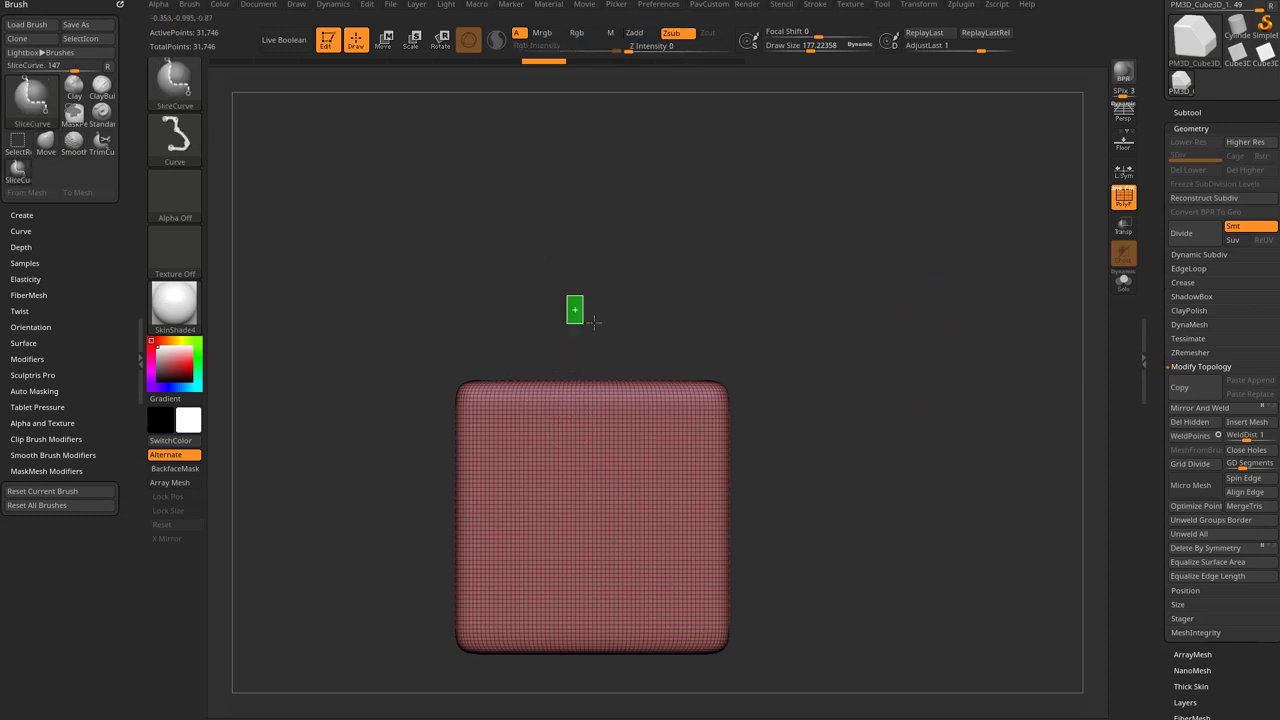
key(b)
click(976, 150)
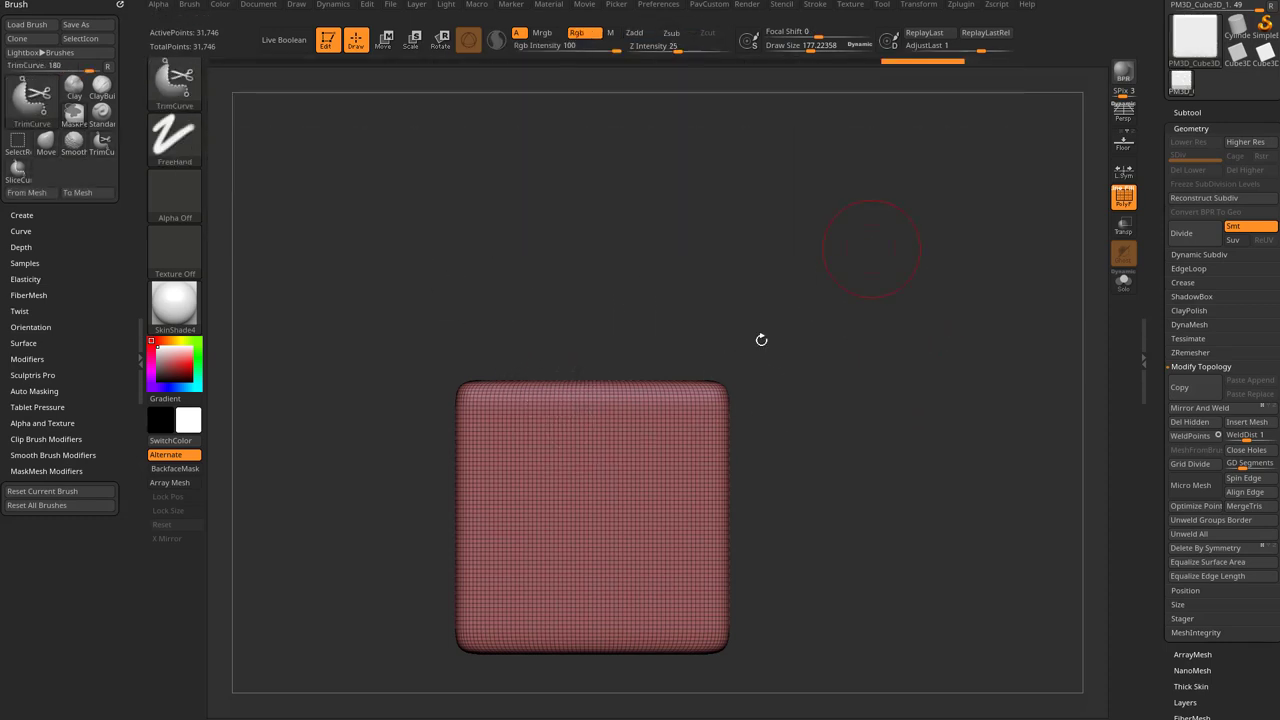
mouse_move(558, 295)
ctrl+shift+mouse_down()
mouse_move(560, 485)
mouse_move(590, 372)
mouse_move(648, 355)
mouse_move(581, 410)
mouse_move(590, 398)
ctrl+shift+mouse_up()
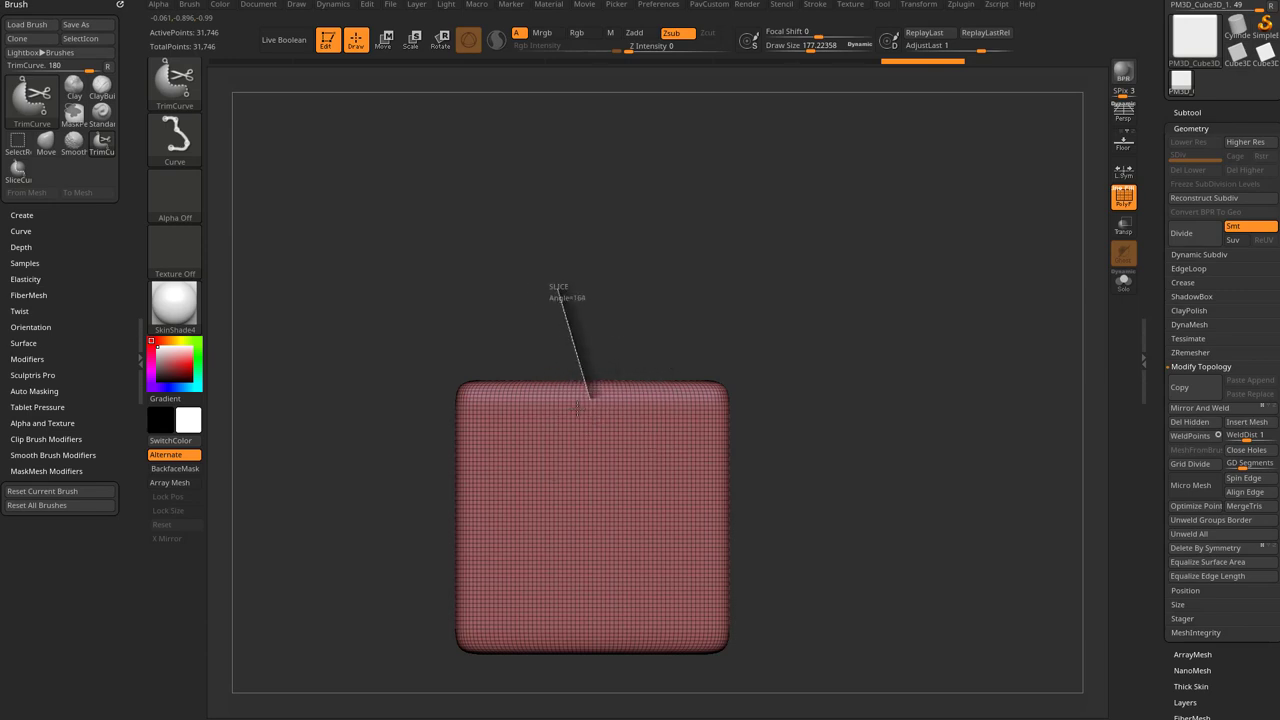
ctrl+shift+drag(572, 342, 569, 340)
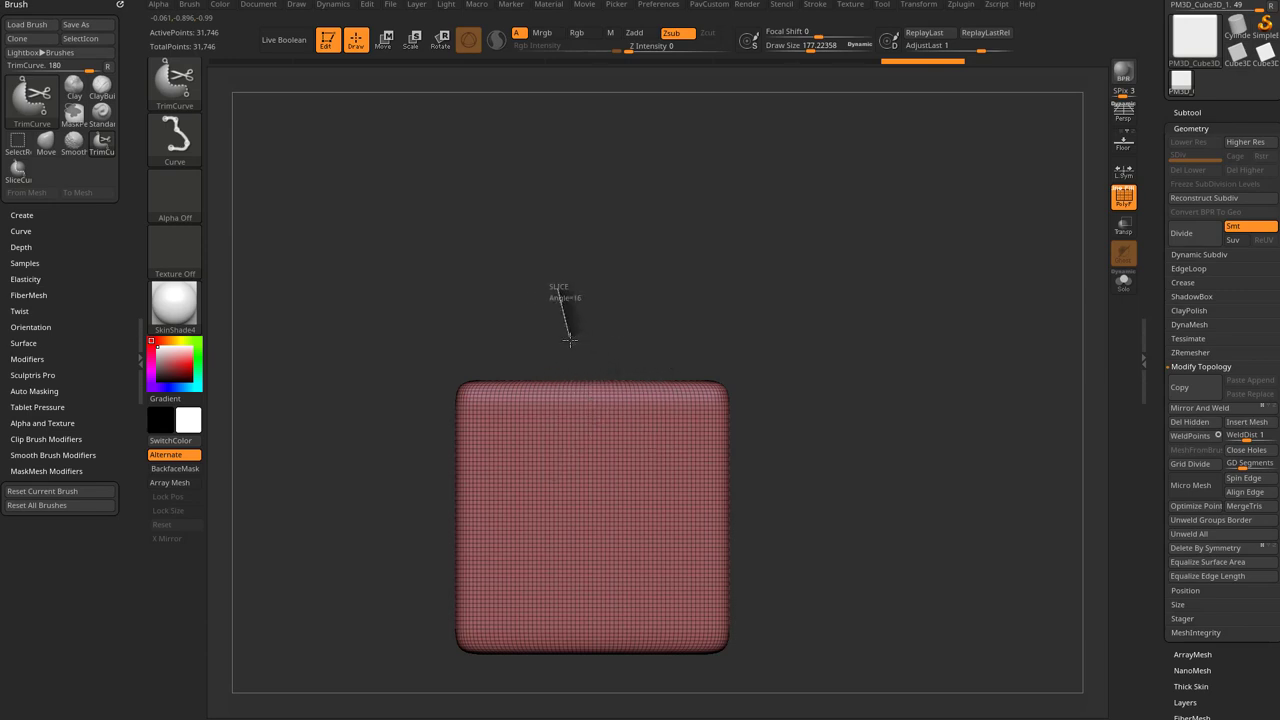
ctrl+shift+drag(601, 392, 566, 326)
mouse_move(496, 241)
ctrl+shift+mouse_down()
mouse_move(594, 446)
mouse_move(516, 368)
mouse_move(515, 314)
mouse_move(552, 432)
mouse_move(542, 370)
mouse_move(538, 470)
ctrl+shift+mouse_up()
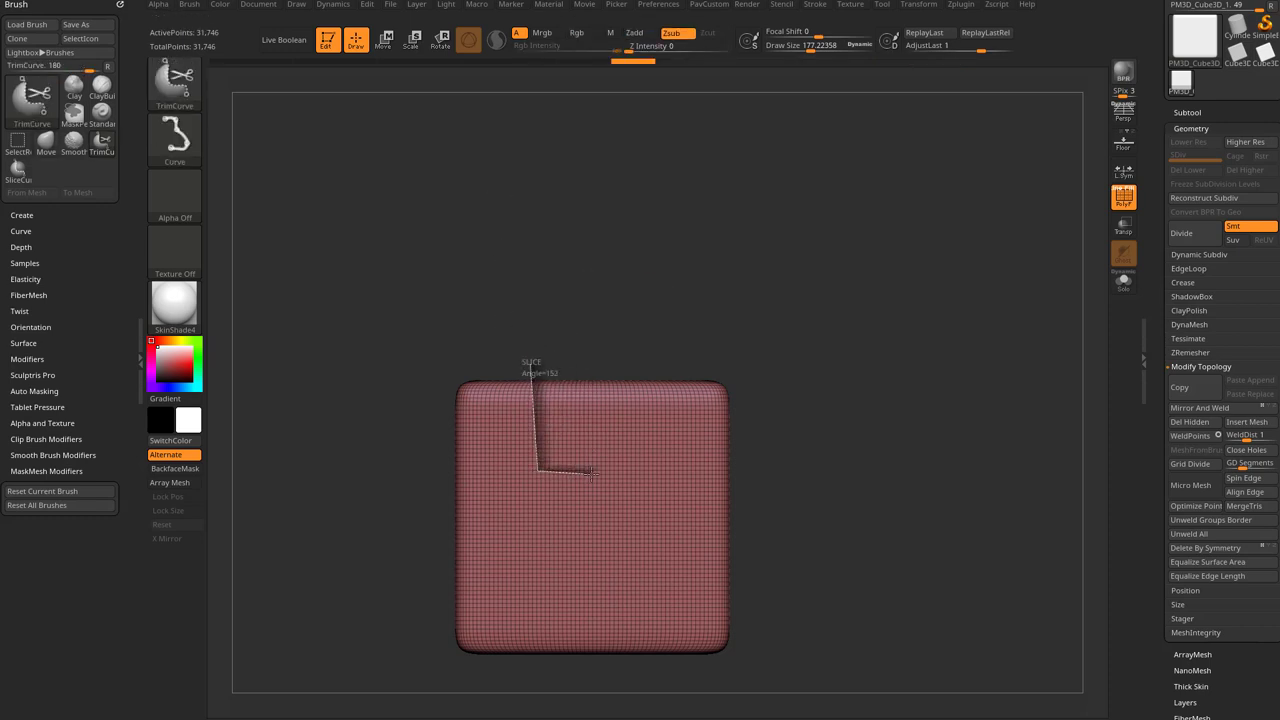
mouse_move(597, 547)
ctrl+shift+mouse_down()
mouse_move(650, 547)
mouse_move(667, 638)
mouse_move(781, 660)
ctrl+shift+mouse_up()
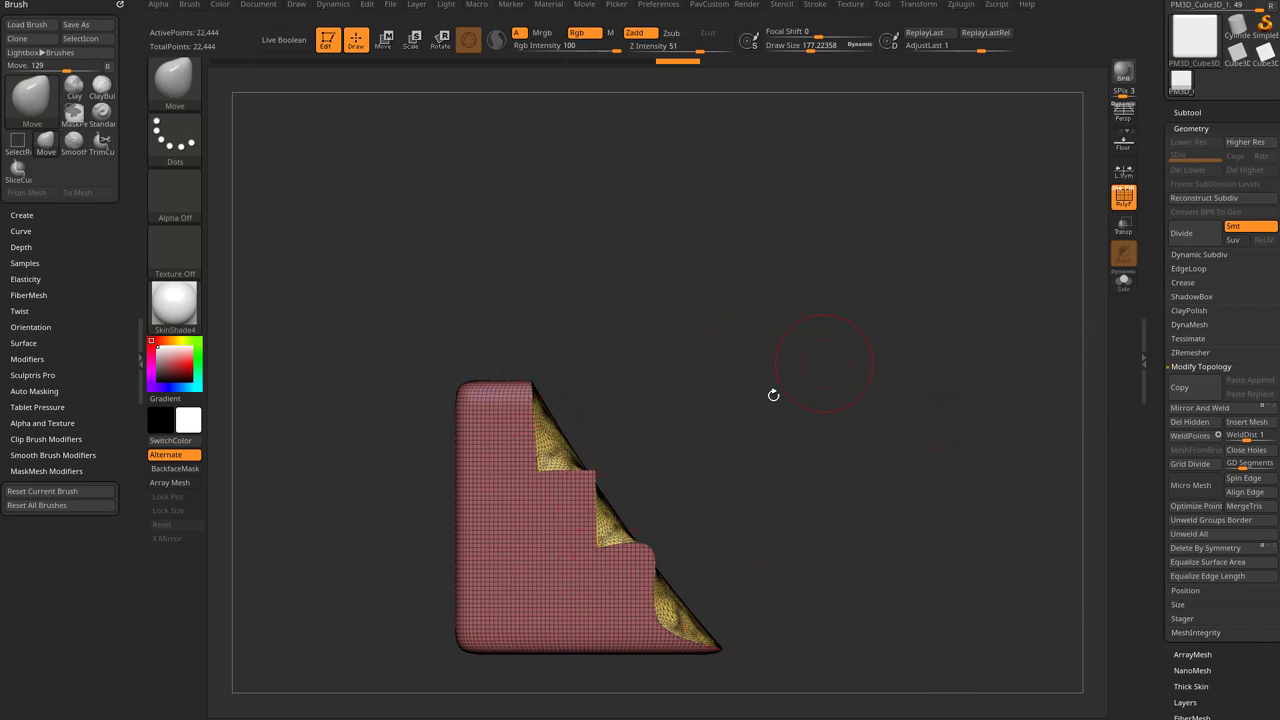
Undo the stepped trim and change the cutting brush to KnifeCurve.
drag(801, 289, 764, 358)
shift+drag(869, 340, 883, 322)
drag(690, 429, 821, 337)
drag(732, 436, 637, 438)
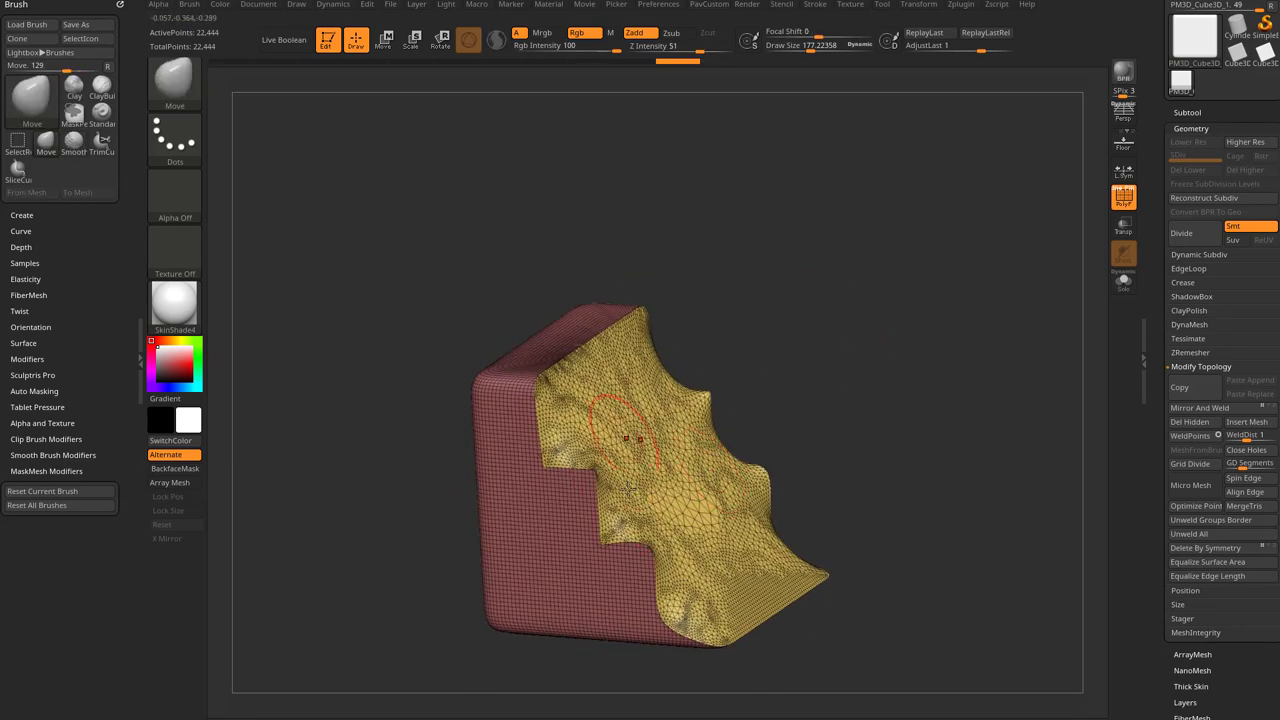
mouse_move(911, 378)
mouse_down()
mouse_move(663, 413)
mouse_move(994, 328)
mouse_move(903, 349)
mouse_up()
key(ctrl+z)
key(ctrl+shift)
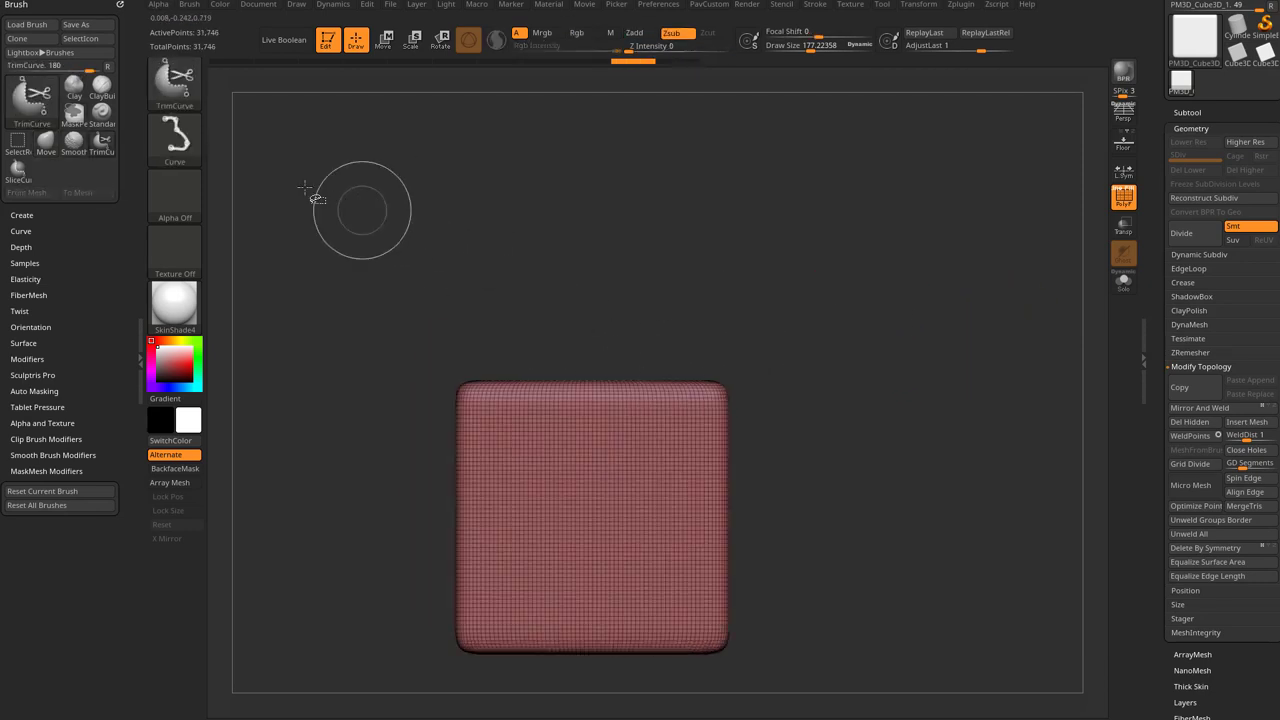
click(178, 84)
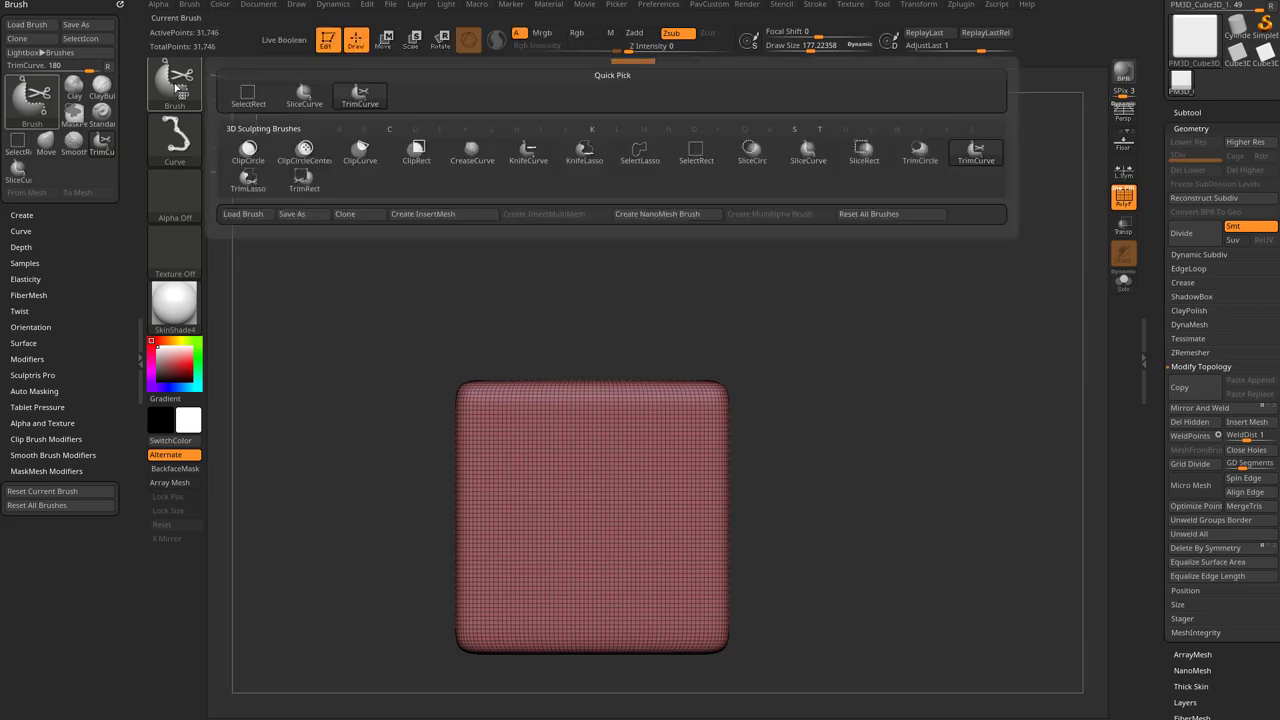
click(529, 158)
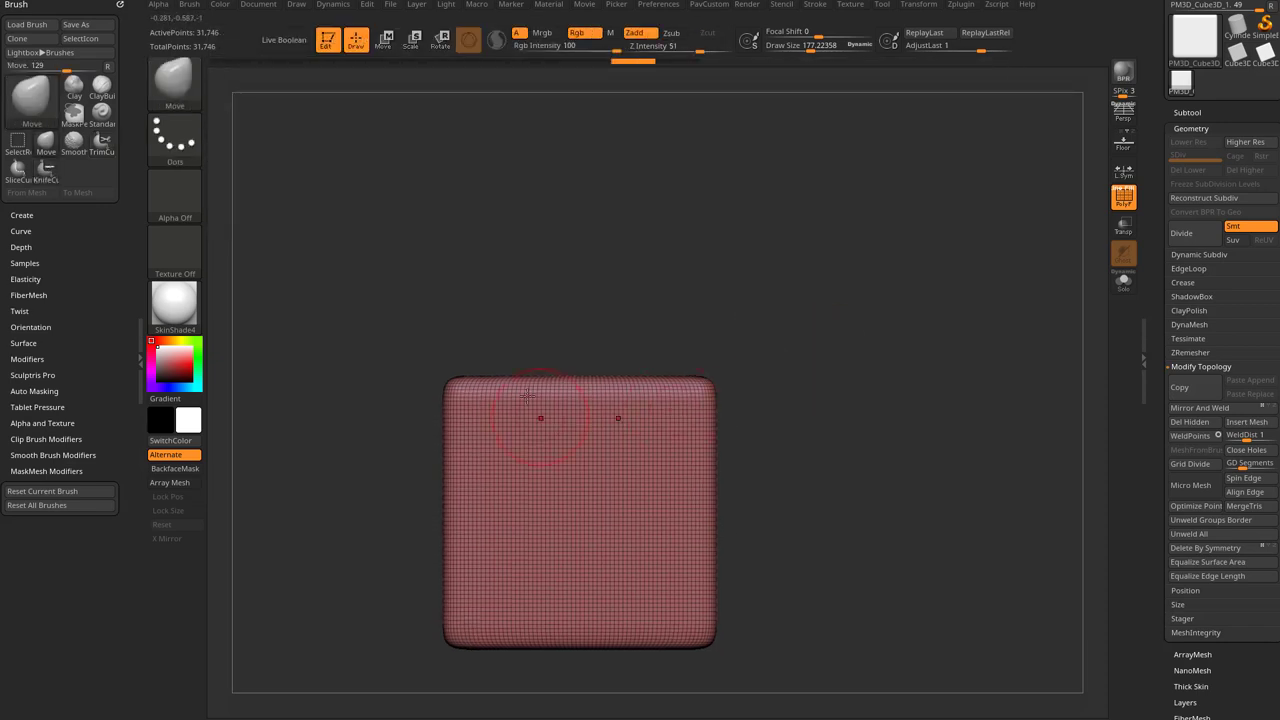
Cut a two-step staircase profile out of the cube's upper-right corner in the front view with KnifeCurve.
mouse_move(516, 294)
ctrl+shift+mouse_down()
mouse_move(520, 394)
mouse_move(566, 316)
ctrl+shift+mouse_up()
mouse_move(849, 313)
mouse_down()
mouse_move(768, 328)
mouse_move(746, 355)
mouse_up()
mouse_move(614, 250)
ctrl+shift+mouse_down()
mouse_move(623, 471)
mouse_move(663, 423)
mouse_move(613, 457)
mouse_move(591, 343)
mouse_move(563, 443)
mouse_move(614, 442)
mouse_move(676, 528)
mouse_move(846, 523)
ctrl+shift+mouse_up()
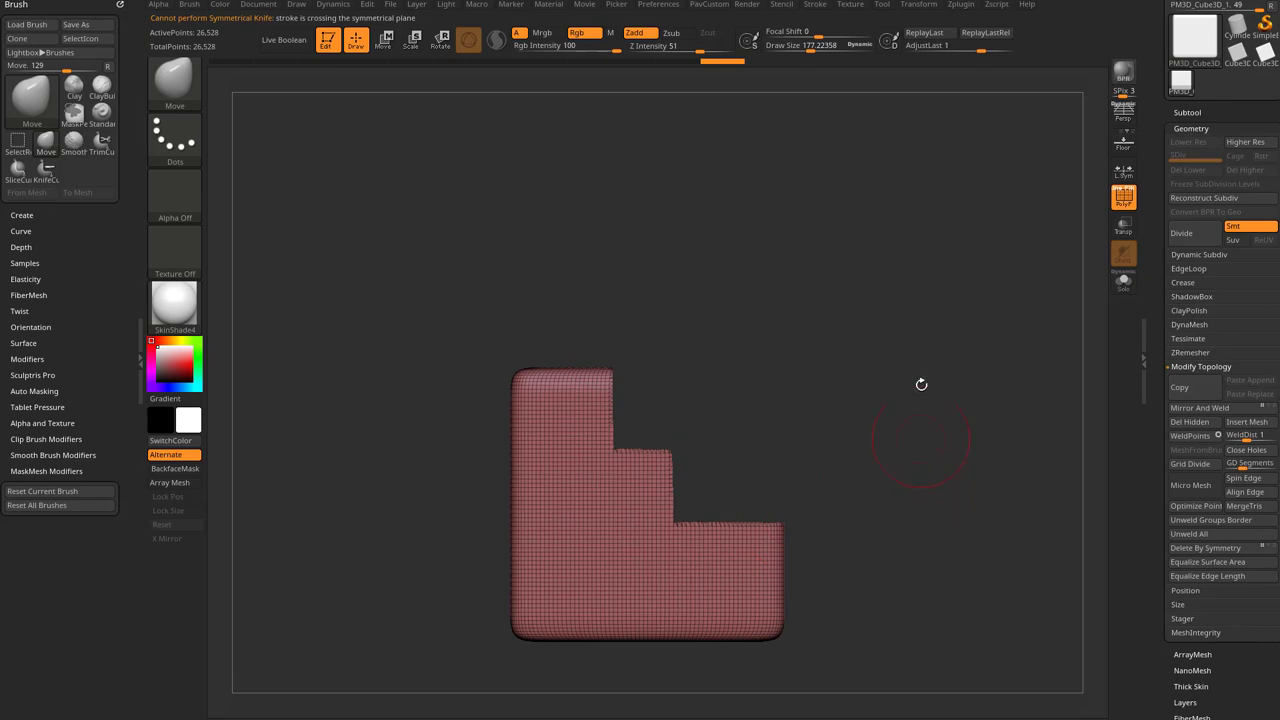
Examine the stair surface's topology from several angles, isolating its polygroup and restoring full visibility.
drag(921, 384, 865, 430)
alt+drag(848, 365, 887, 388)
key([)
key([)
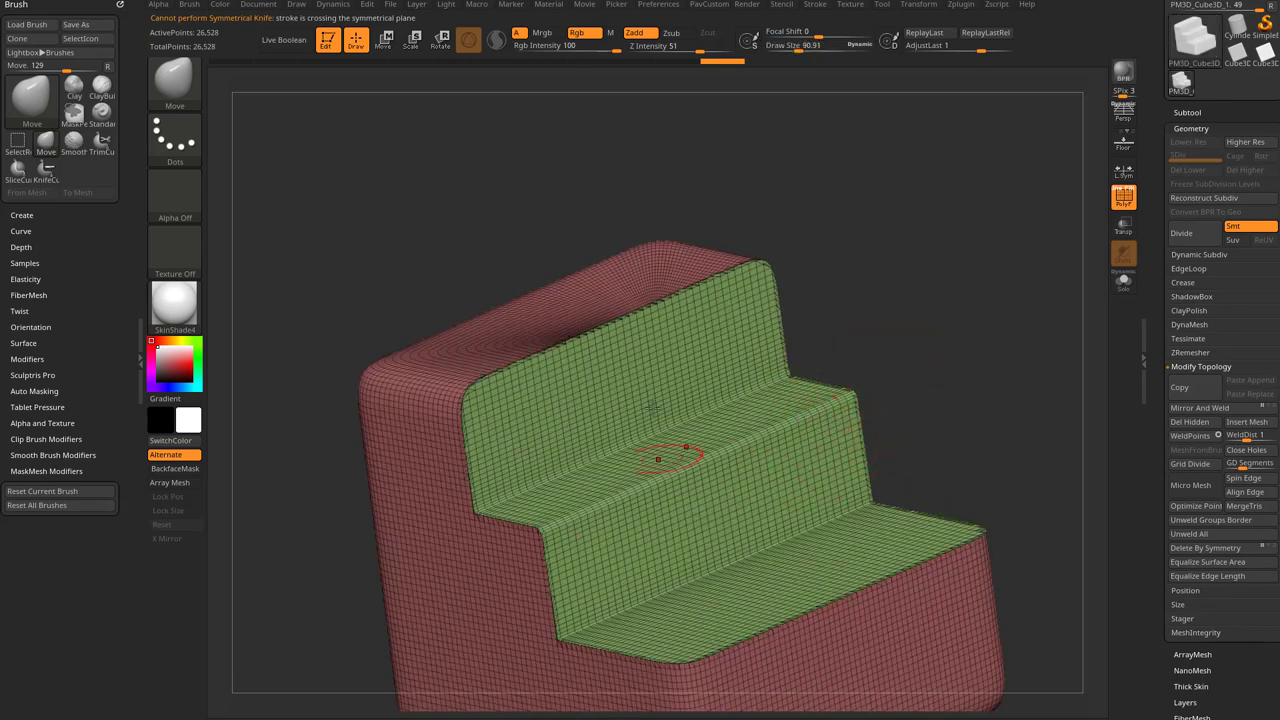
mouse_move(862, 240)
mouse_down()
mouse_move(889, 263)
mouse_move(862, 359)
mouse_move(855, 290)
mouse_up()
ctrl+shift+click(593, 407)
drag(921, 264, 882, 312)
key(f)
drag(972, 246, 1020, 318)
ctrl+shift+click(880, 336)
shift+drag(917, 309, 723, 377)
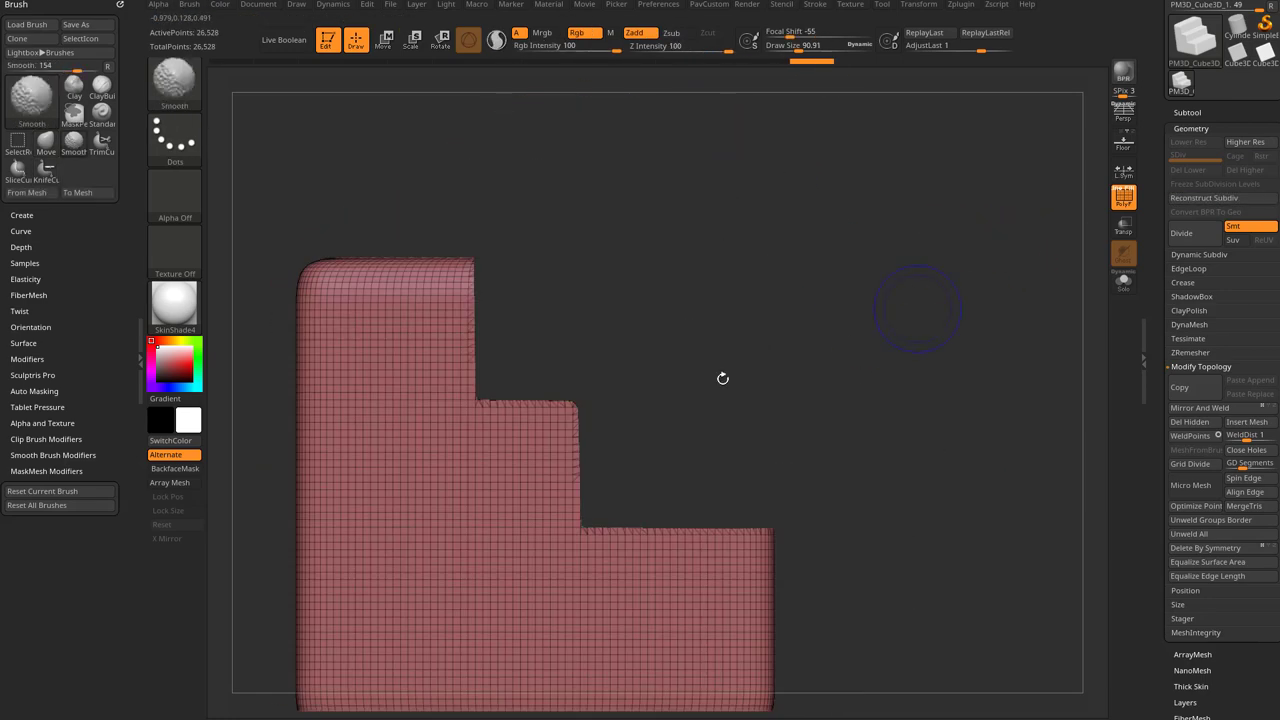
drag(881, 338, 523, 443)
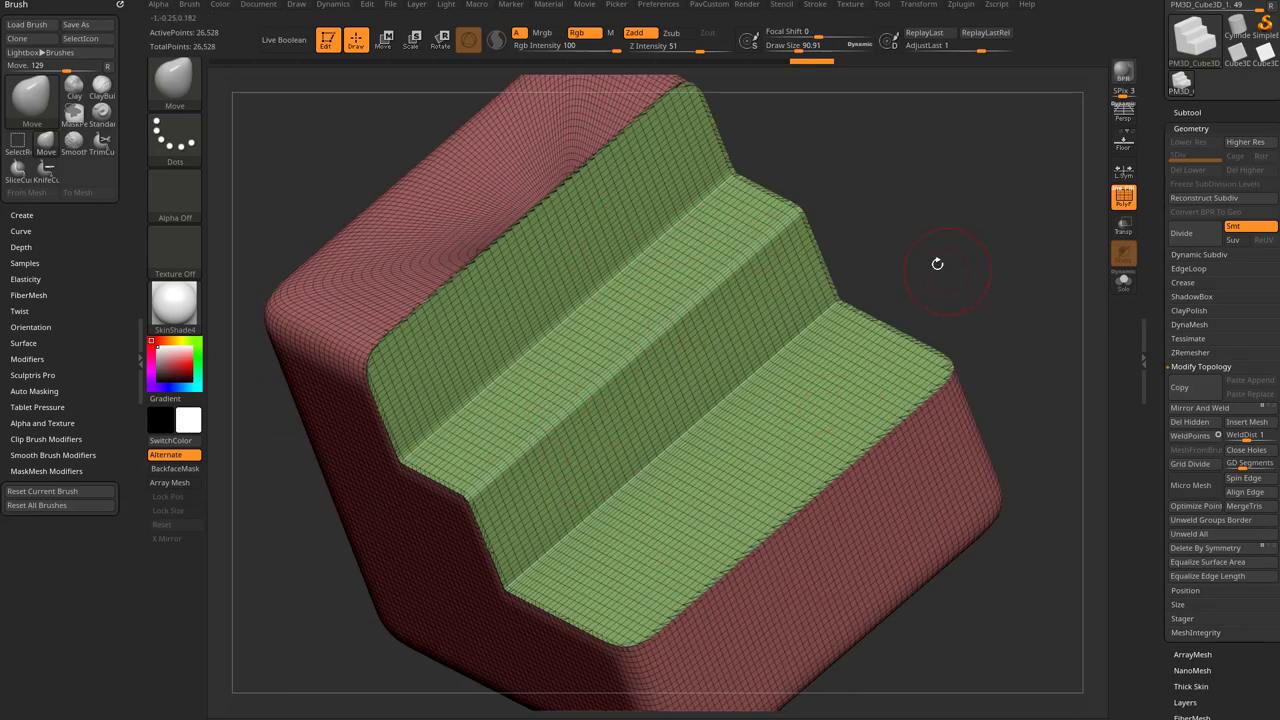
Knife-cut stepped profiles symmetrically into both flanks of the staircase from the side view, and undo both staircase cuts.
shift+drag(960, 283, 845, 288)
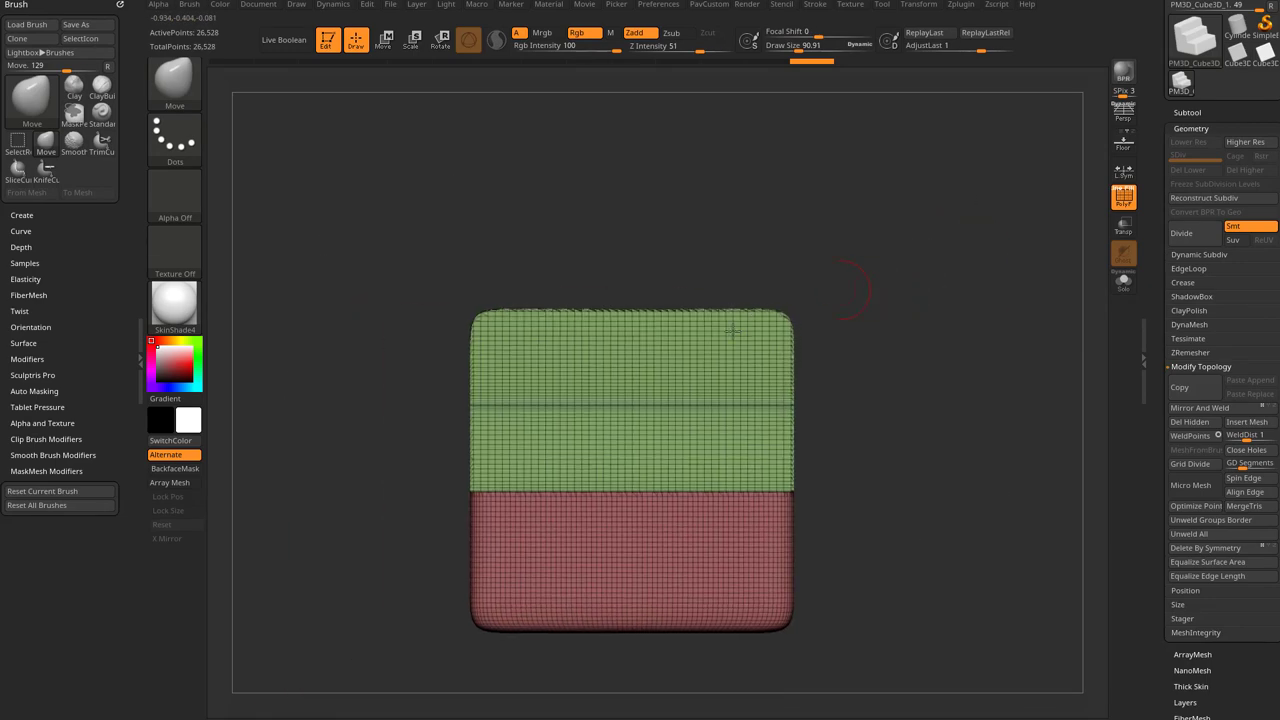
mouse_move(688, 268)
ctrl+shift+mouse_down()
mouse_move(690, 403)
mouse_move(741, 488)
mouse_move(768, 664)
ctrl+shift+mouse_up()
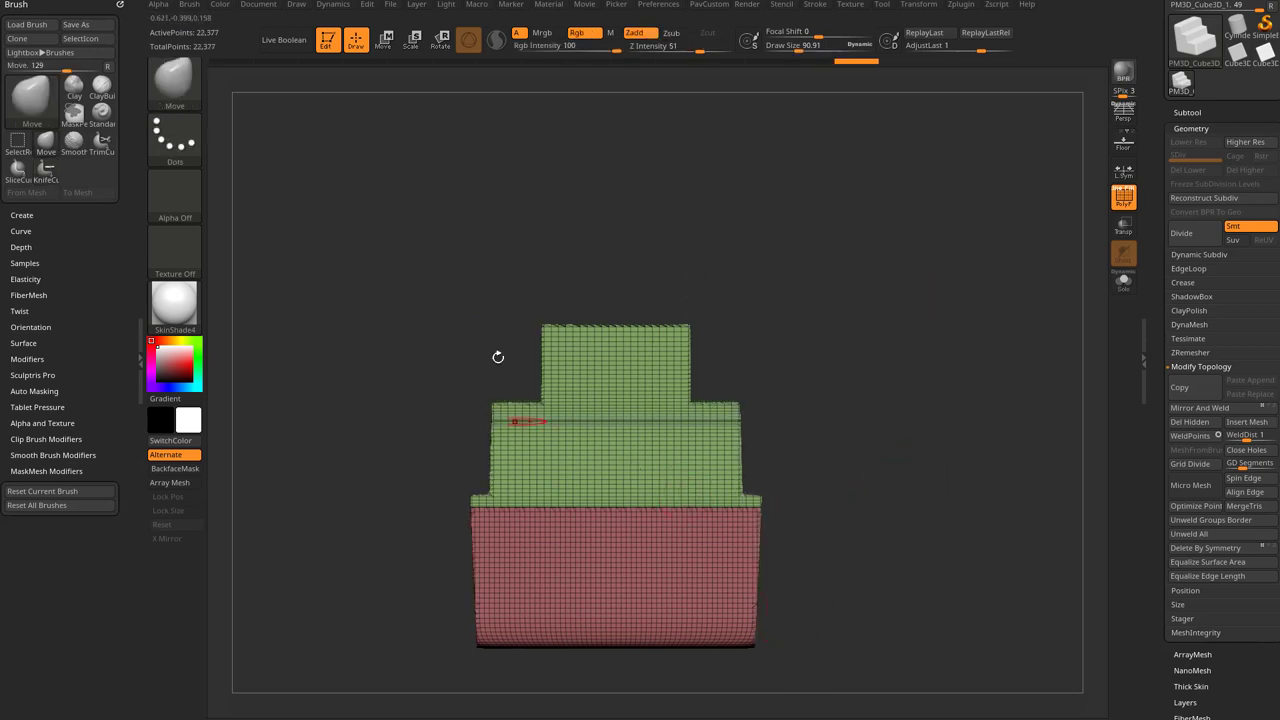
drag(947, 361, 920, 372)
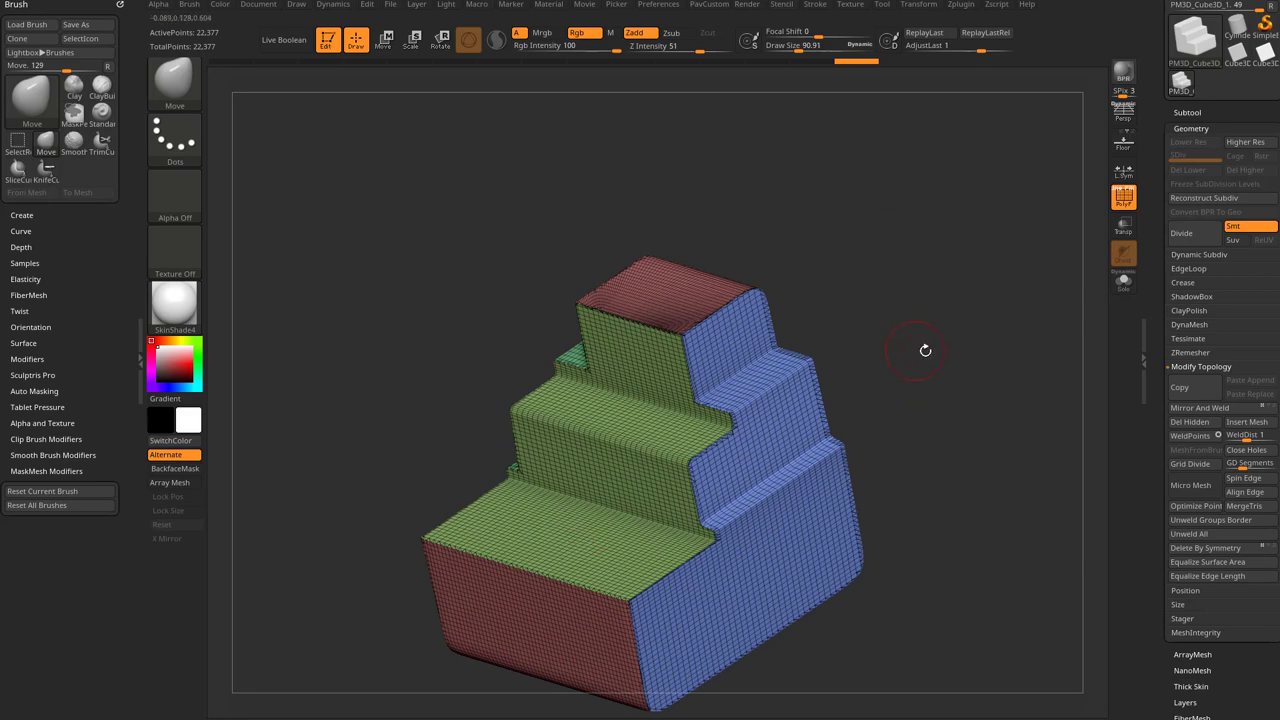
drag(933, 317, 849, 346)
key(ctrl+z)
key(ctrl+z)
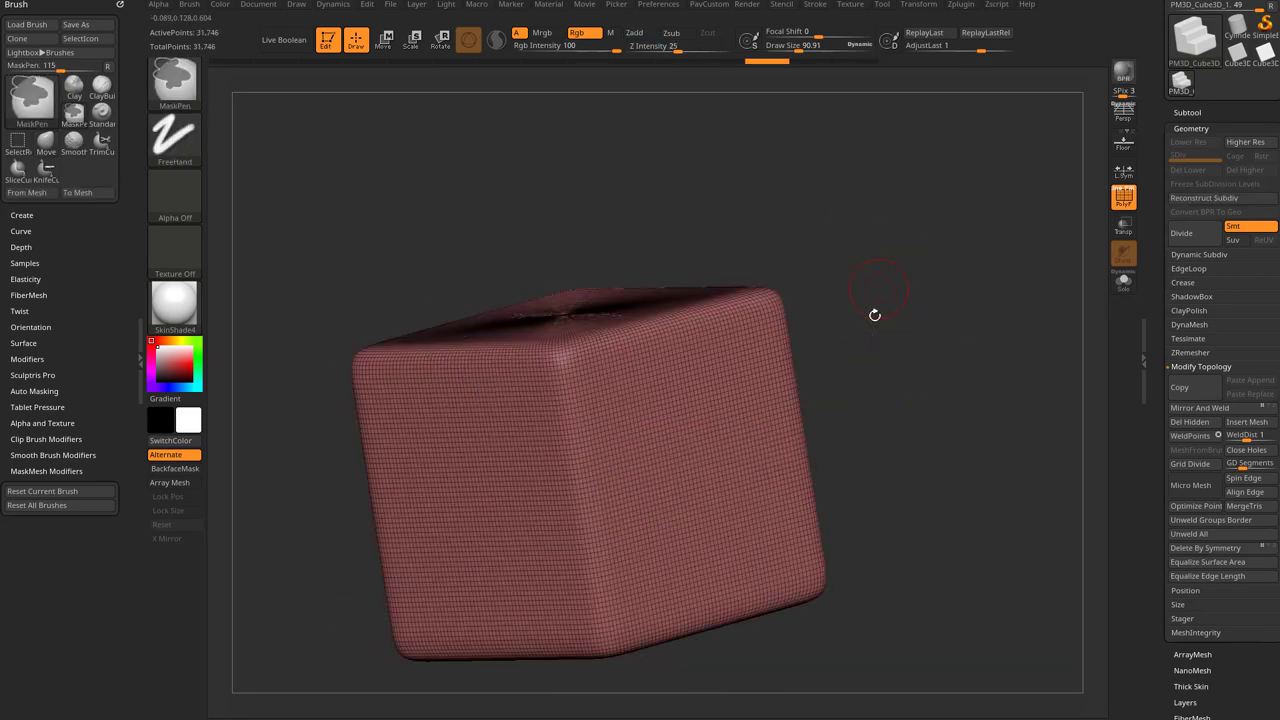
Scale the cube down along the gizmo's red axis into a thin slab and return to Draw mode.
key(w)
drag(871, 314, 800, 385)
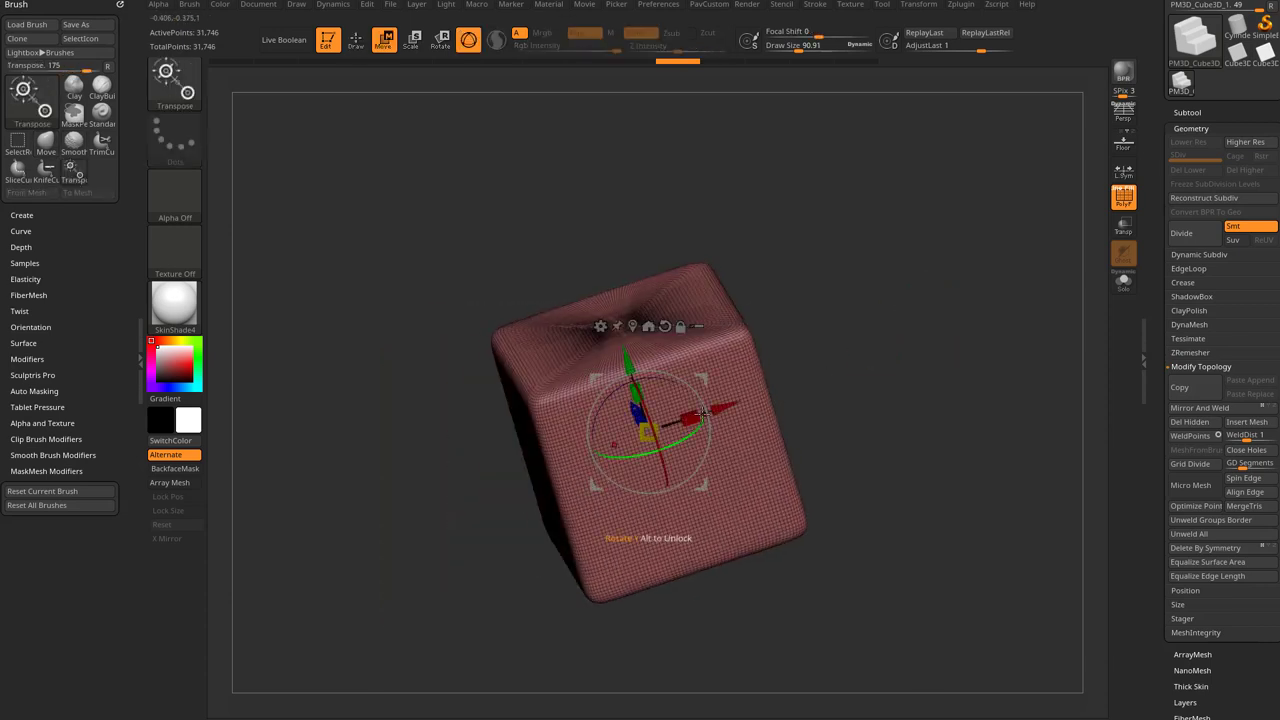
drag(692, 418, 652, 432)
key(q)
With KnifeCurve, cut an angled step and chamfer from the slab's upper right, an angled lower-right piece and a left-side notch.
mouse_move(808, 340)
mouse_down()
mouse_move(903, 295)
mouse_move(860, 306)
mouse_move(850, 295)
mouse_up()
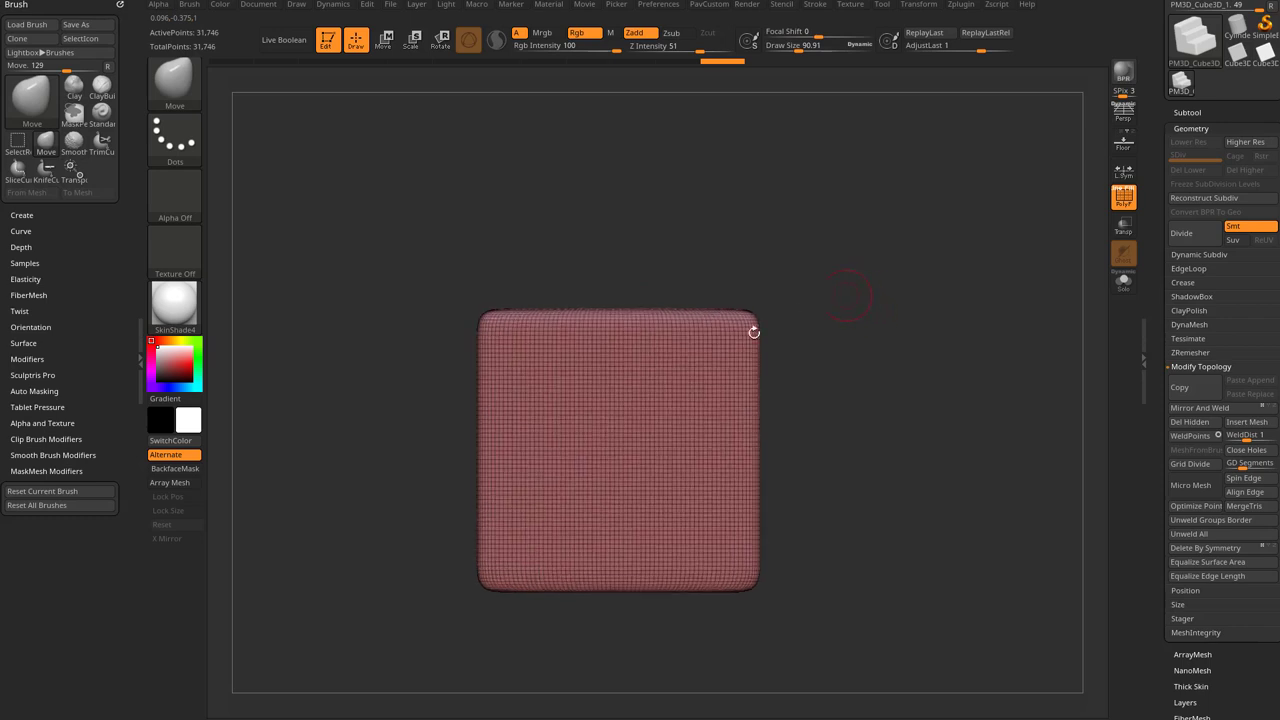
ctrl+shift+drag(566, 248, 584, 351)
ctrl+shift+drag(680, 377, 882, 553)
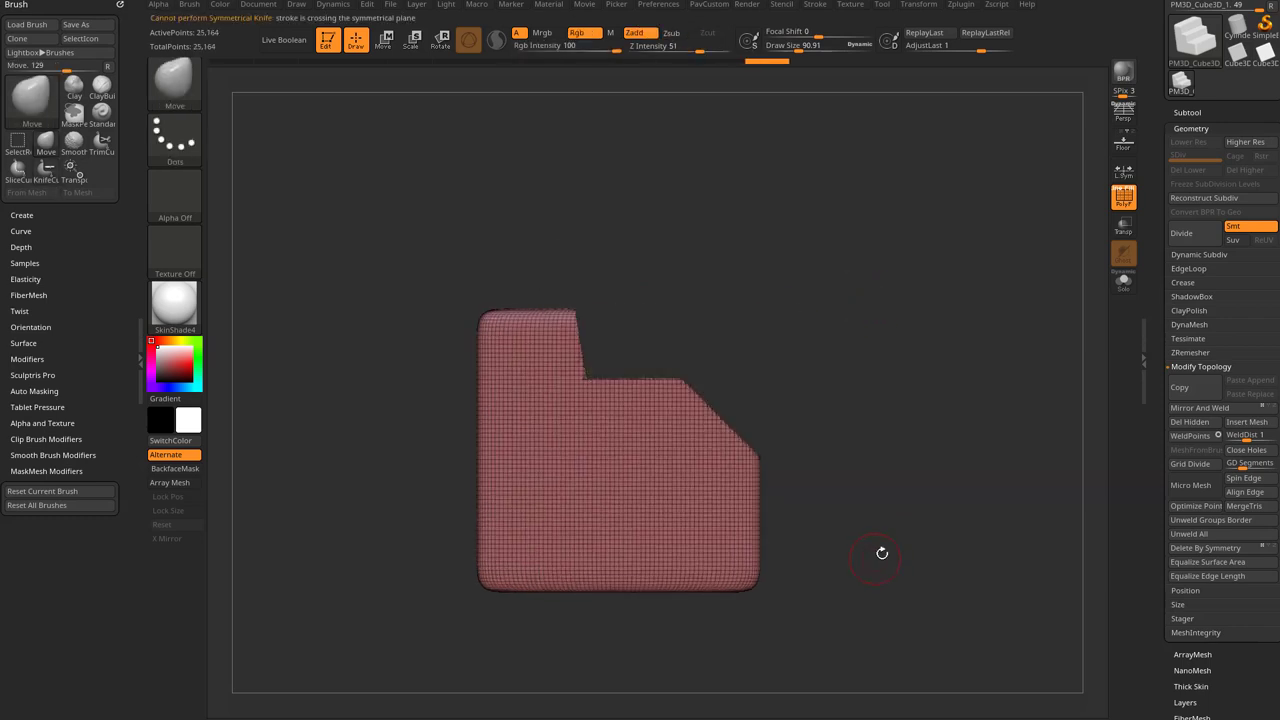
ctrl+shift+drag(852, 510, 603, 499)
ctrl+shift+drag(499, 620, 499, 620)
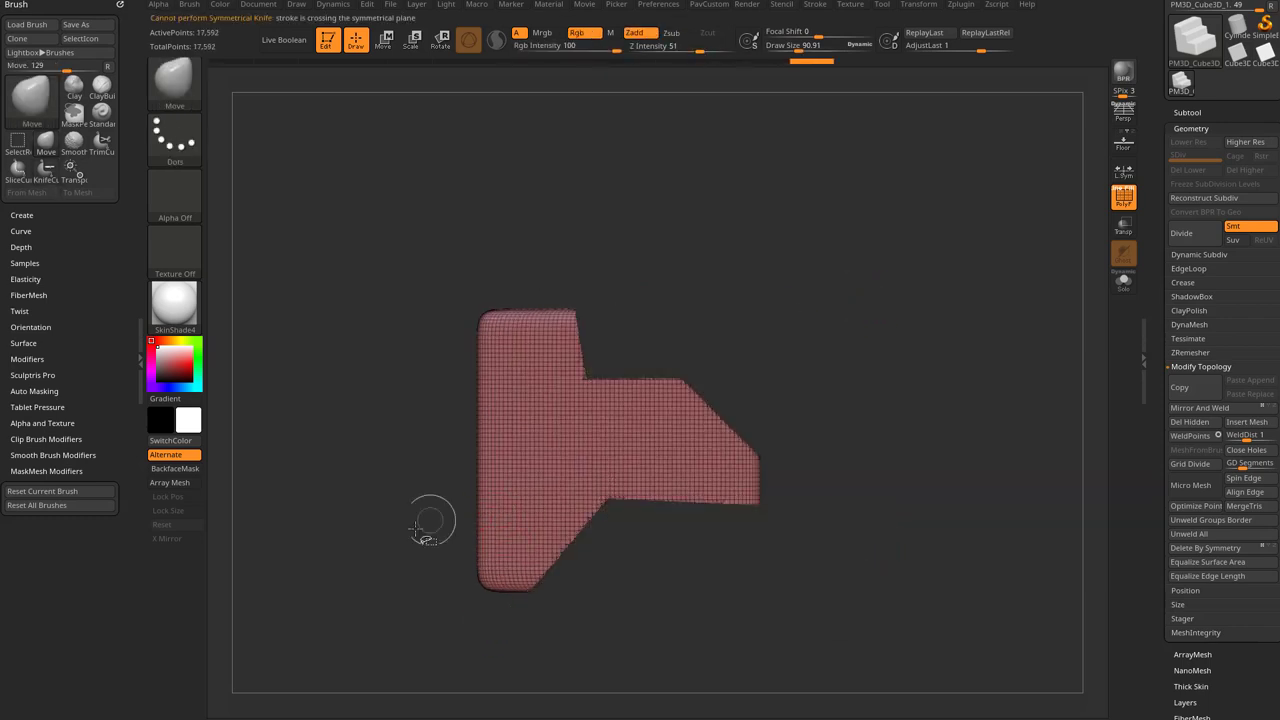
ctrl+shift+drag(412, 534, 548, 464)
ctrl+shift+drag(548, 400, 548, 400)
Switch to the BevelArc brush with a draw size of about 189 and hide the polyframe.
mouse_move(804, 319)
mouse_down()
mouse_move(850, 314)
mouse_move(830, 362)
mouse_up()
key(b)
key(b)
key(a)
key(s)
drag(510, 298, 461, 284)
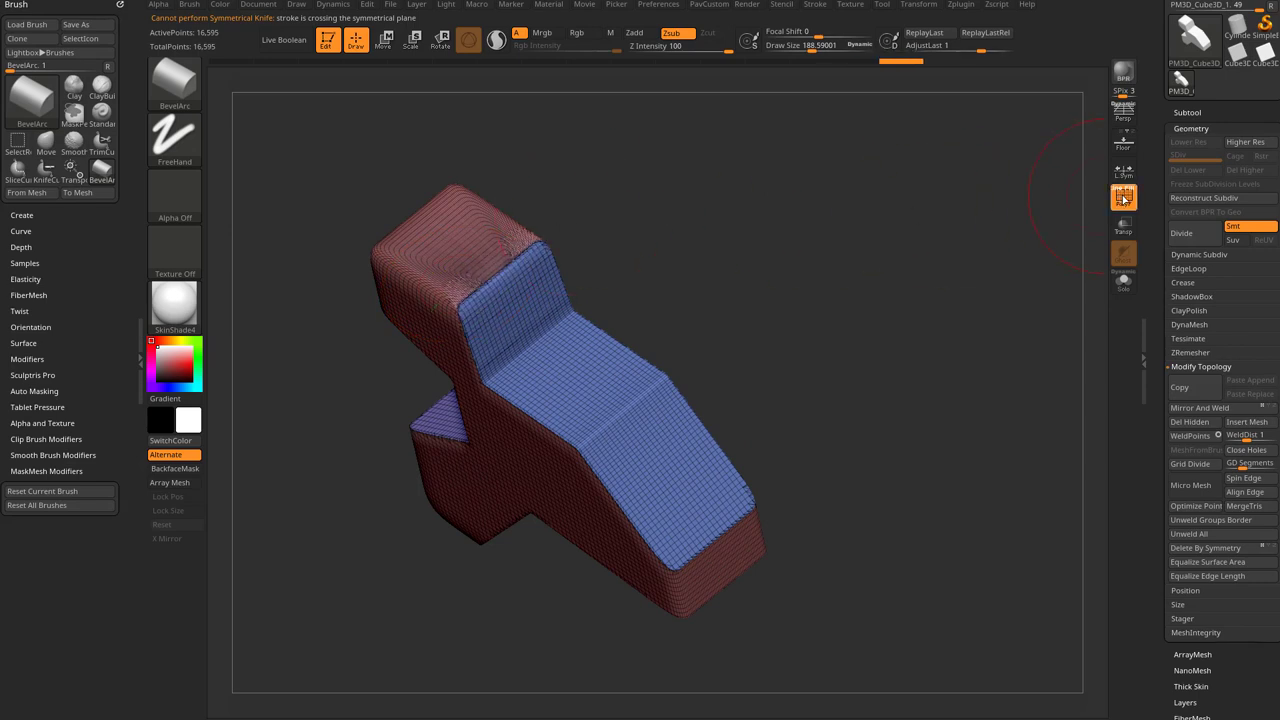
click(1124, 199)
Bevel the slab's sloped upper edge using BevelArc at a draw size of about 278, and reduce the draw size to about 59.
shift+drag(925, 206, 891, 209)
alt+drag(550, 357, 606, 340)
mouse_move(839, 279)
alt+mouse_down()
mouse_move(862, 249)
mouse_move(709, 342)
alt+mouse_up()
click(681, 356)
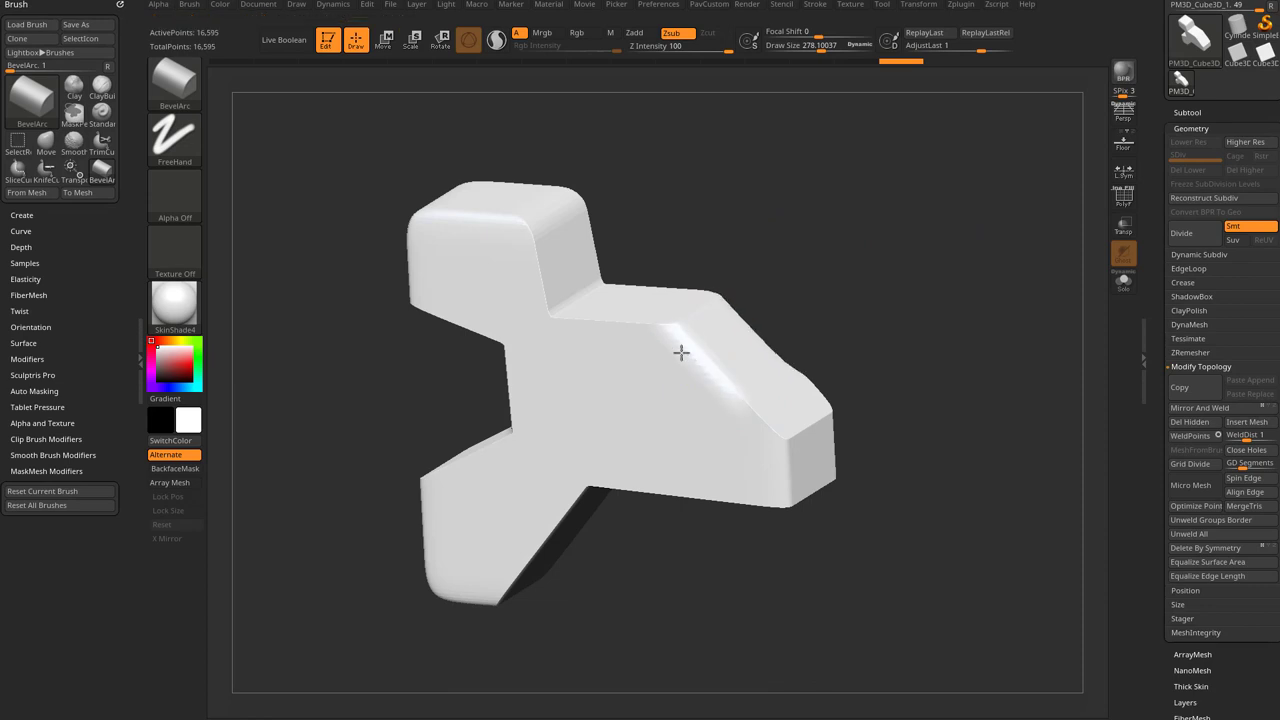
mouse_move(888, 335)
shift+mouse_down()
mouse_move(943, 314)
mouse_move(905, 320)
shift+mouse_up()
drag(905, 320, 985, 338)
mouse_move(945, 438)
mouse_down()
mouse_move(883, 343)
mouse_move(960, 294)
mouse_move(929, 306)
mouse_move(943, 400)
mouse_move(893, 446)
mouse_up()
key(s)
drag(787, 418, 776, 419)
Try to knife-cut a rectangular slot up into the part's lower end in the end view, and show the polyframe again.
key(ctrl+shift)
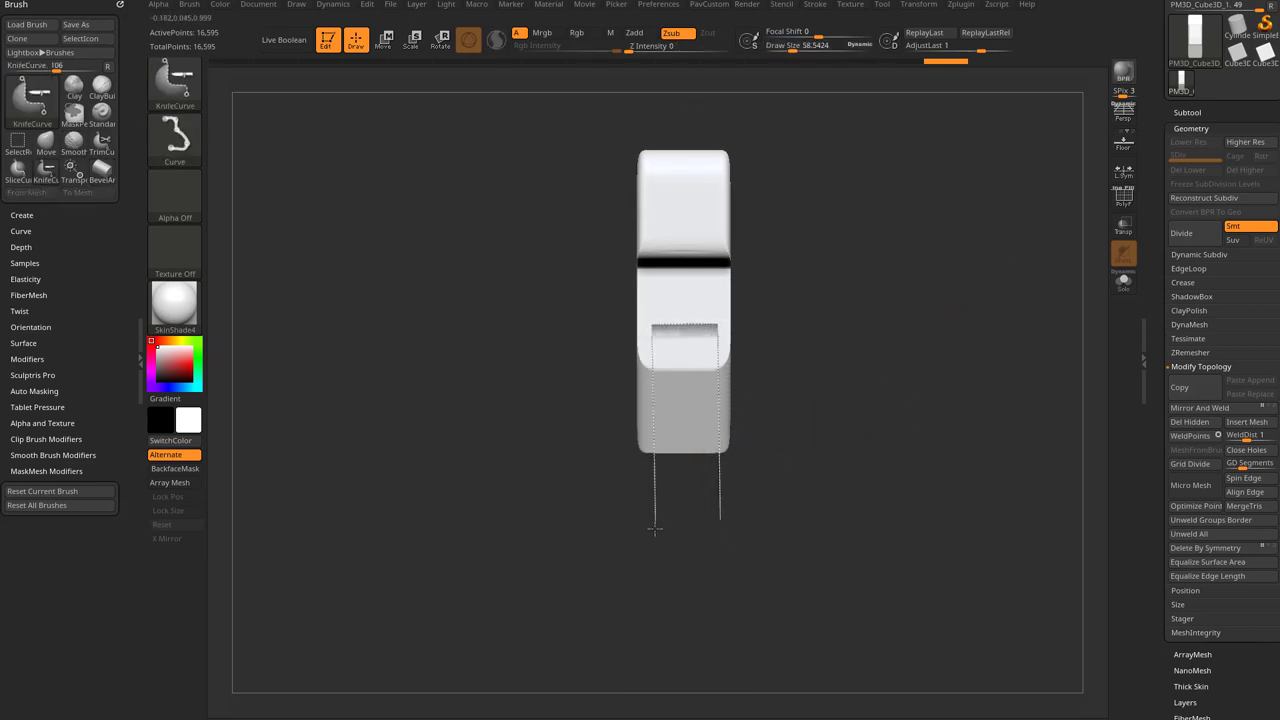
ctrl+shift+drag(654, 530, 656, 522)
click(1123, 202)
alt+drag(991, 275, 980, 315)
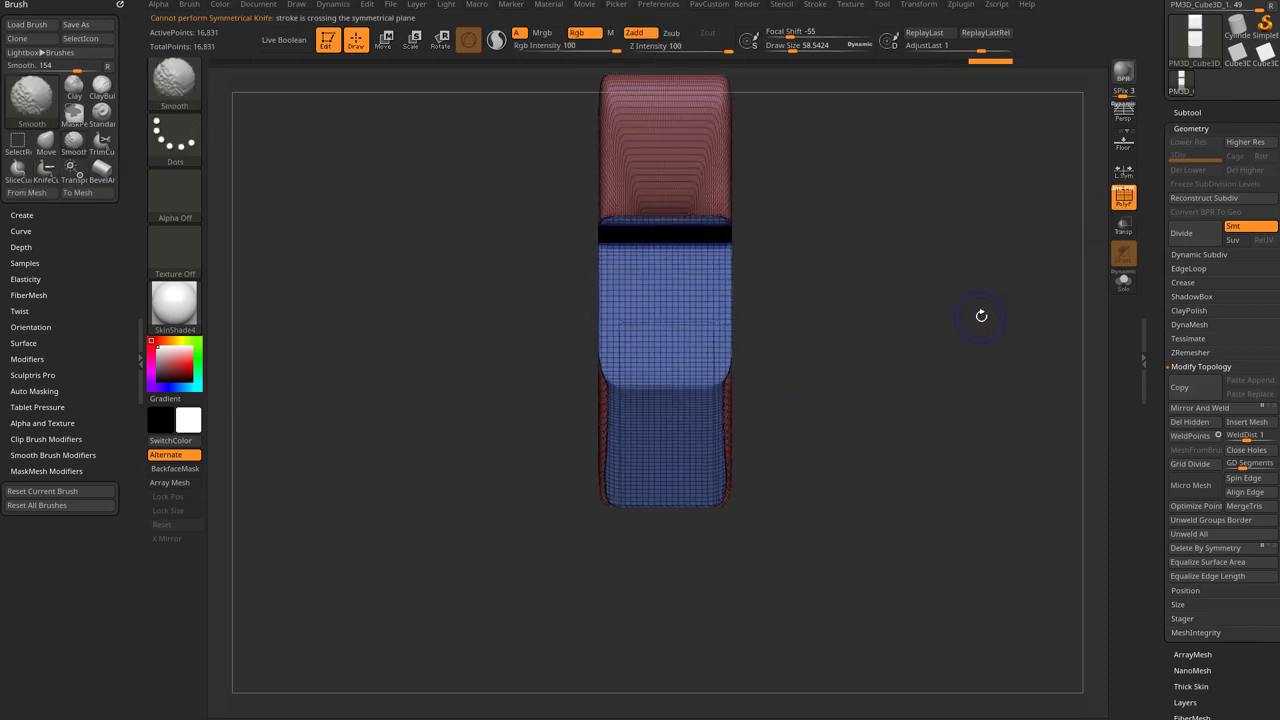
Undo the slot attempt and cut the rectangular slot through the middle of the lower end with a new KnifeCurve stroke.
key(ctrl+shift)
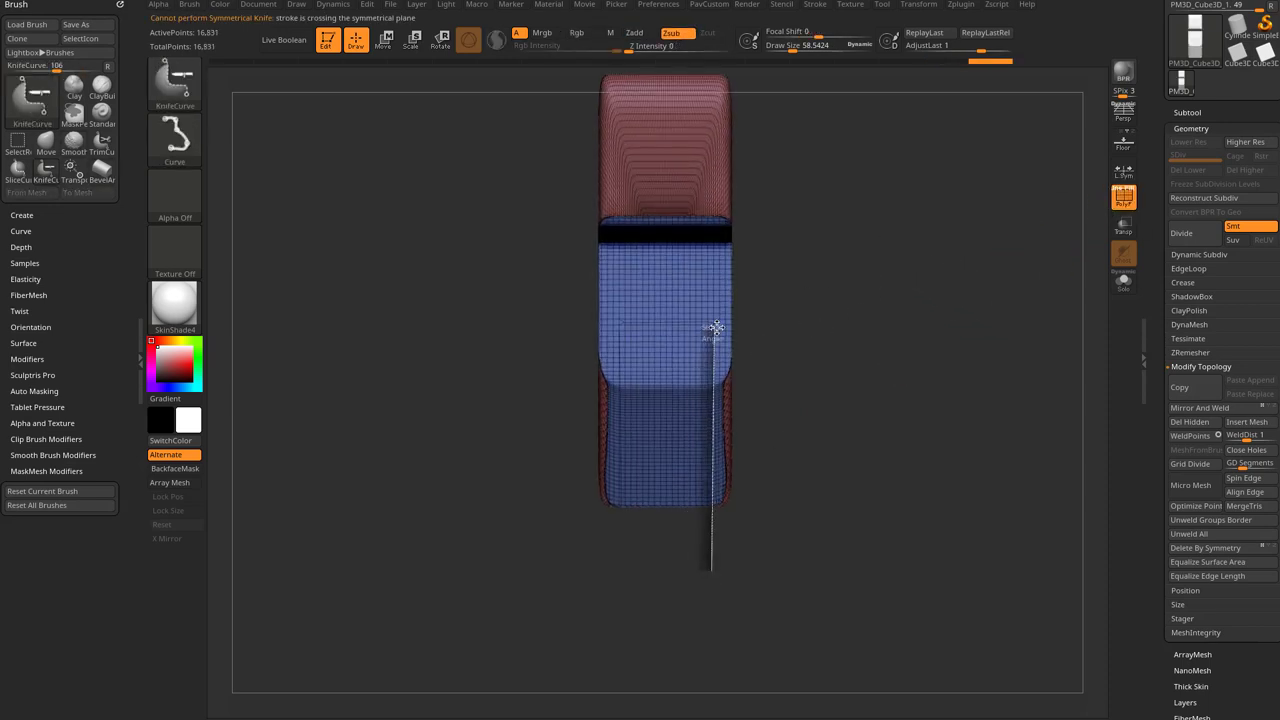
ctrl+shift+drag(717, 328, 717, 330)
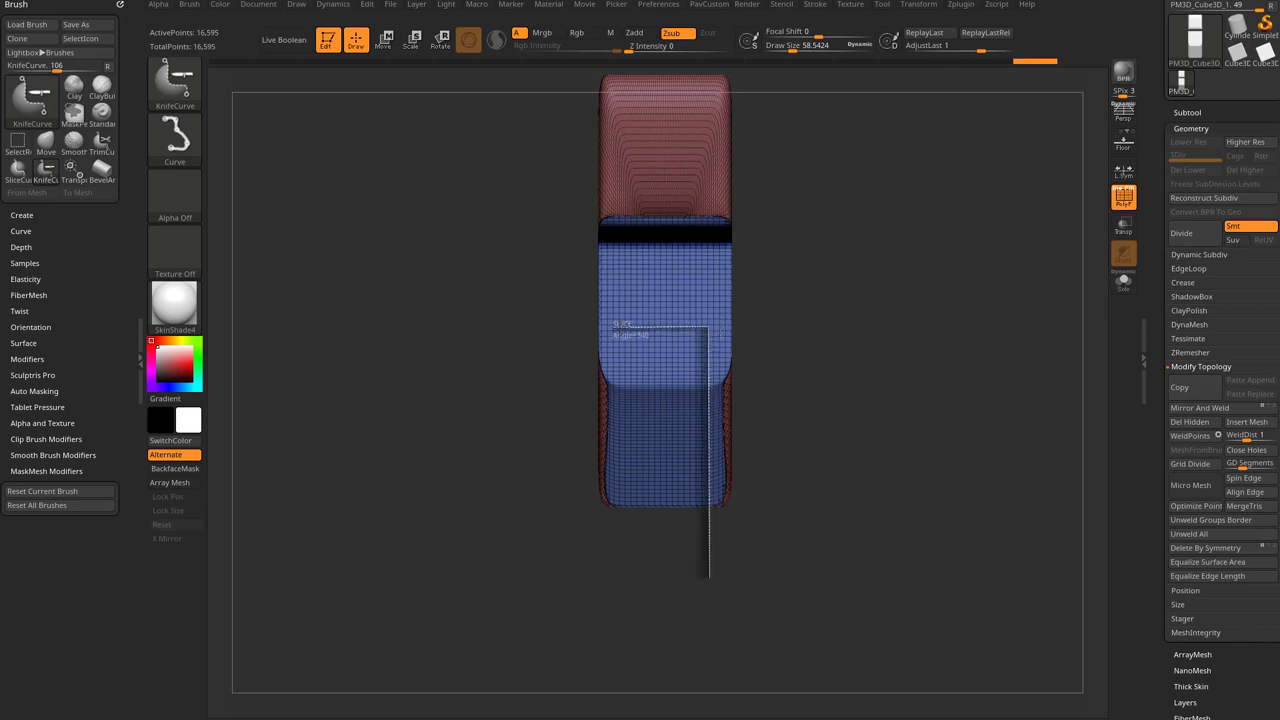
ctrl+shift+drag(709, 577, 623, 623)
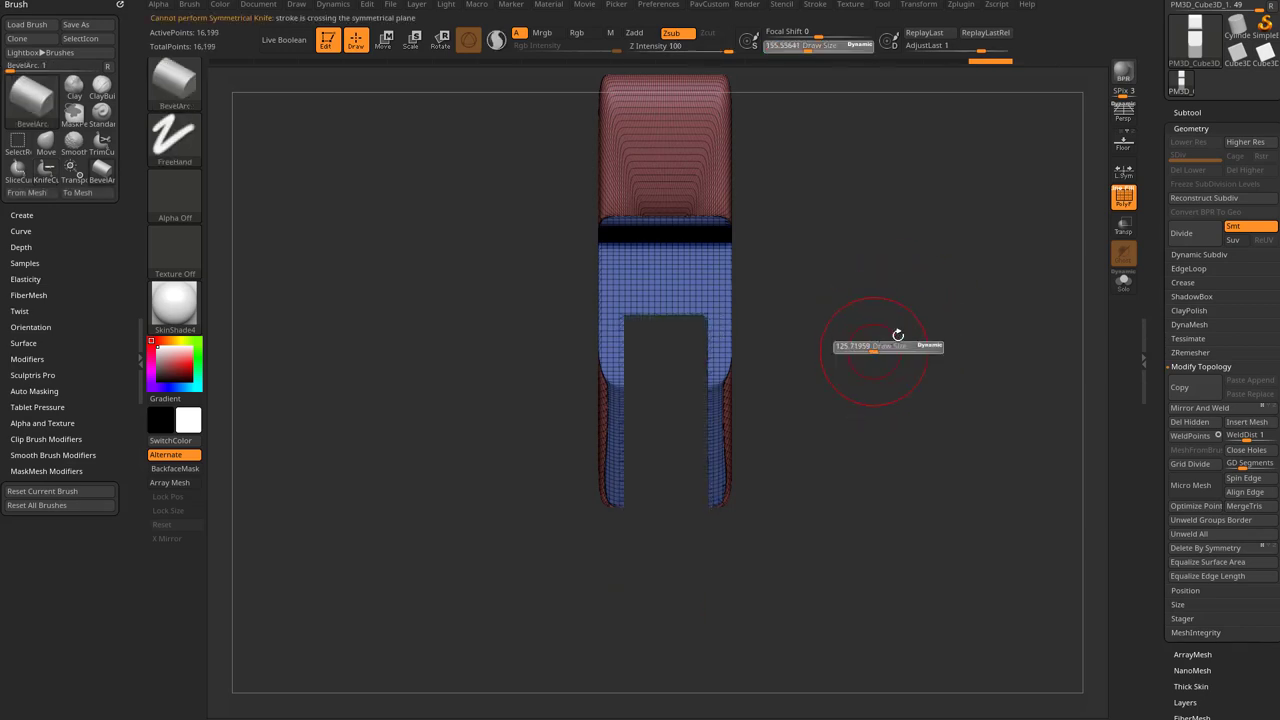
Cut a rectangular slot down into the middle of the part's upper end with KnifeCurve in the end view, and hide the polyframe.
alt+drag(898, 335, 990, 325)
click(1123, 203)
click(1119, 204)
drag(990, 325, 963, 371)
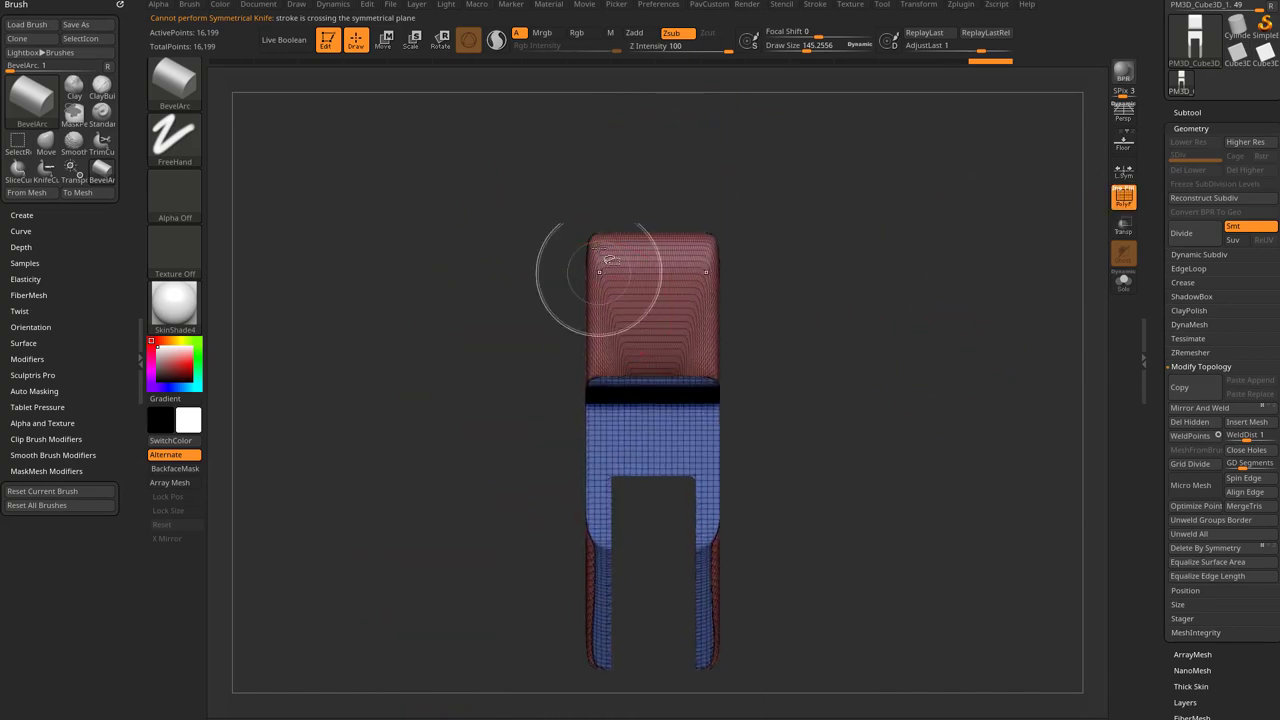
ctrl+shift+drag(609, 157, 610, 372)
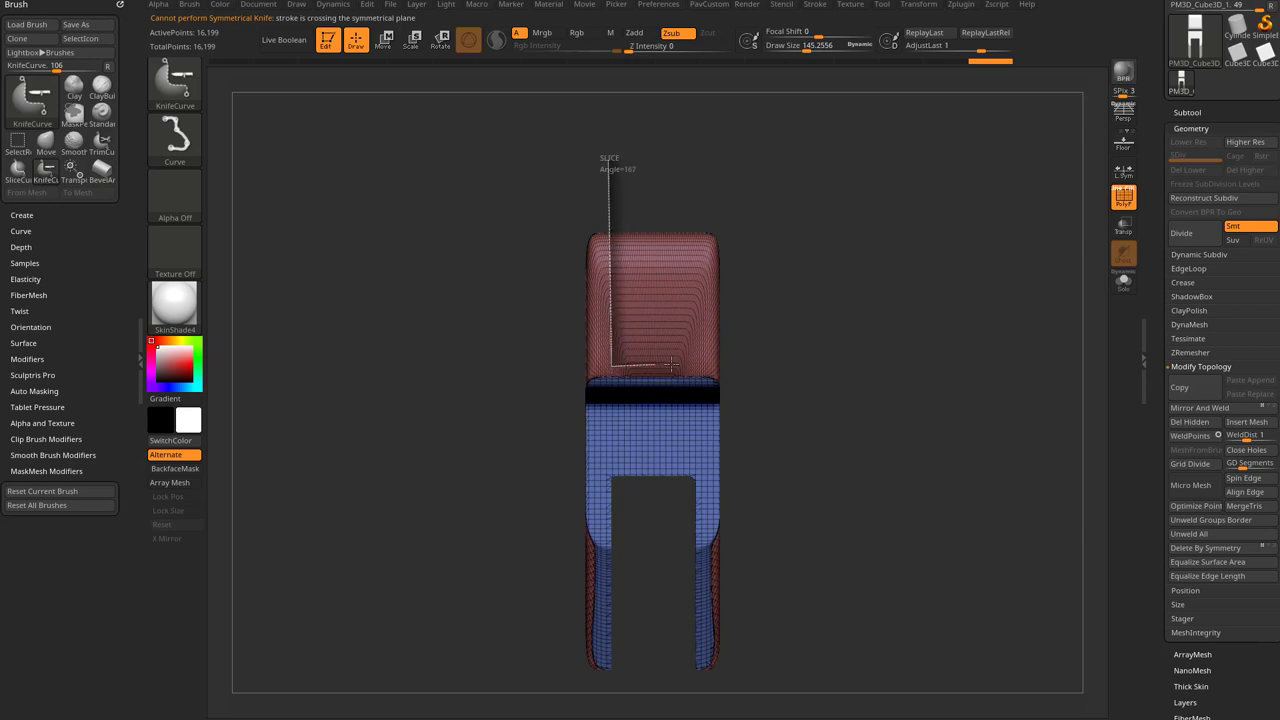
ctrl+shift+drag(690, 365, 692, 172)
mouse_move(866, 206)
mouse_down()
mouse_move(866, 246)
mouse_move(922, 275)
mouse_move(977, 277)
mouse_move(891, 271)
mouse_move(949, 237)
mouse_move(921, 372)
mouse_move(975, 315)
mouse_up()
click(1123, 197)
drag(991, 255, 978, 309)
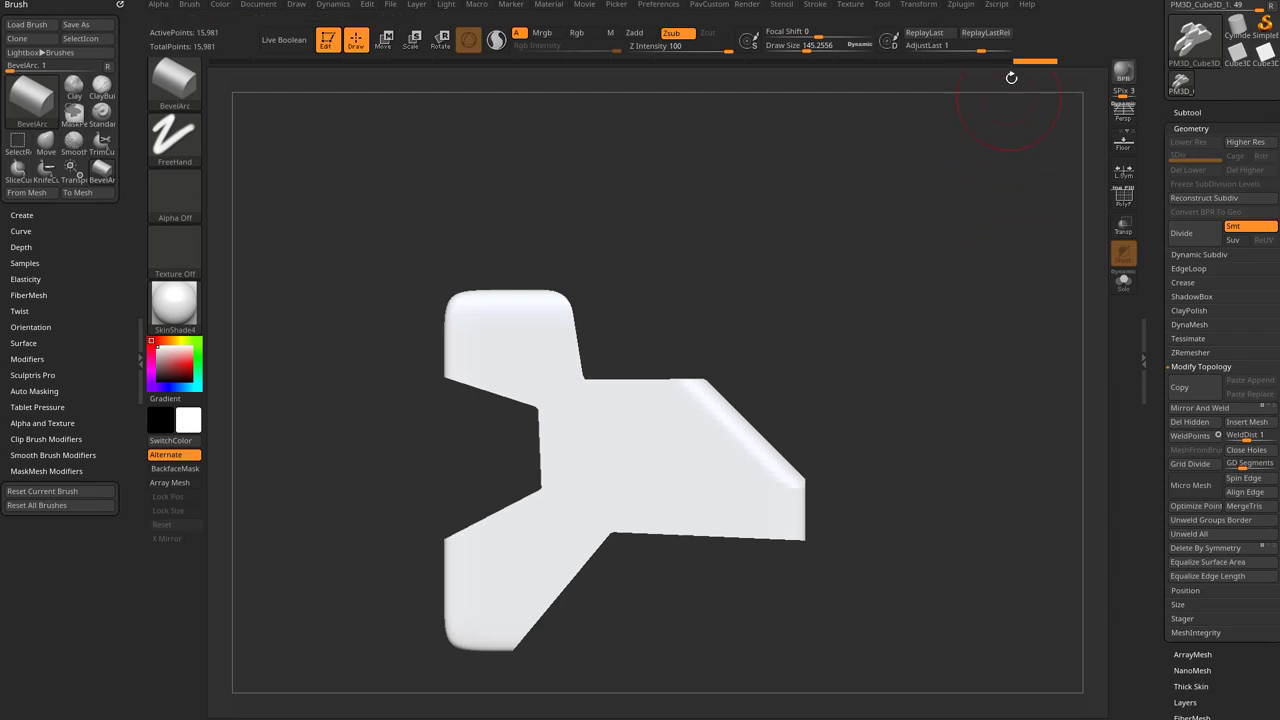
Step back through the undo history to the uncut slab and show the polyframe.
drag(1010, 68, 717, 104)
mouse_move(837, 163)
mouse_down()
mouse_move(1013, 209)
mouse_move(1020, 246)
mouse_move(928, 277)
mouse_up()
key(shift+f)
Switch to the KnifeLasso brush and carve freehand lasso cuts into the slab's upper edge.
key(ctrl+shift)
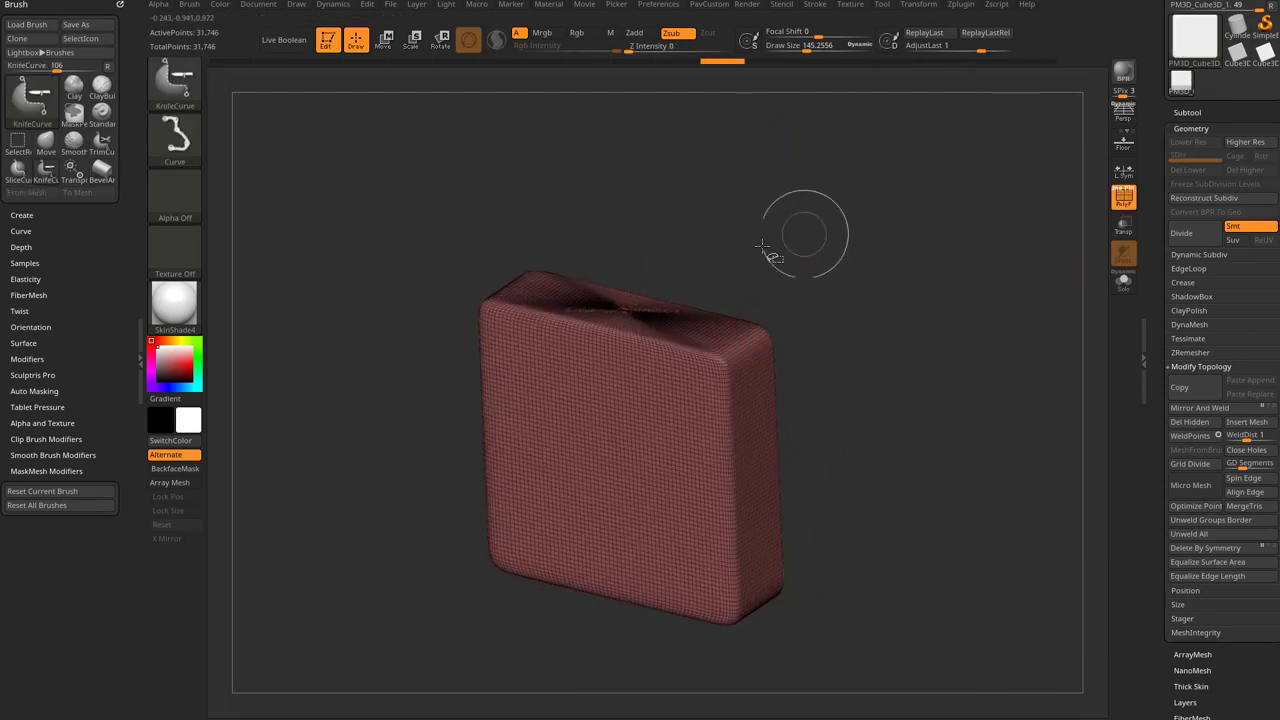
click(196, 97)
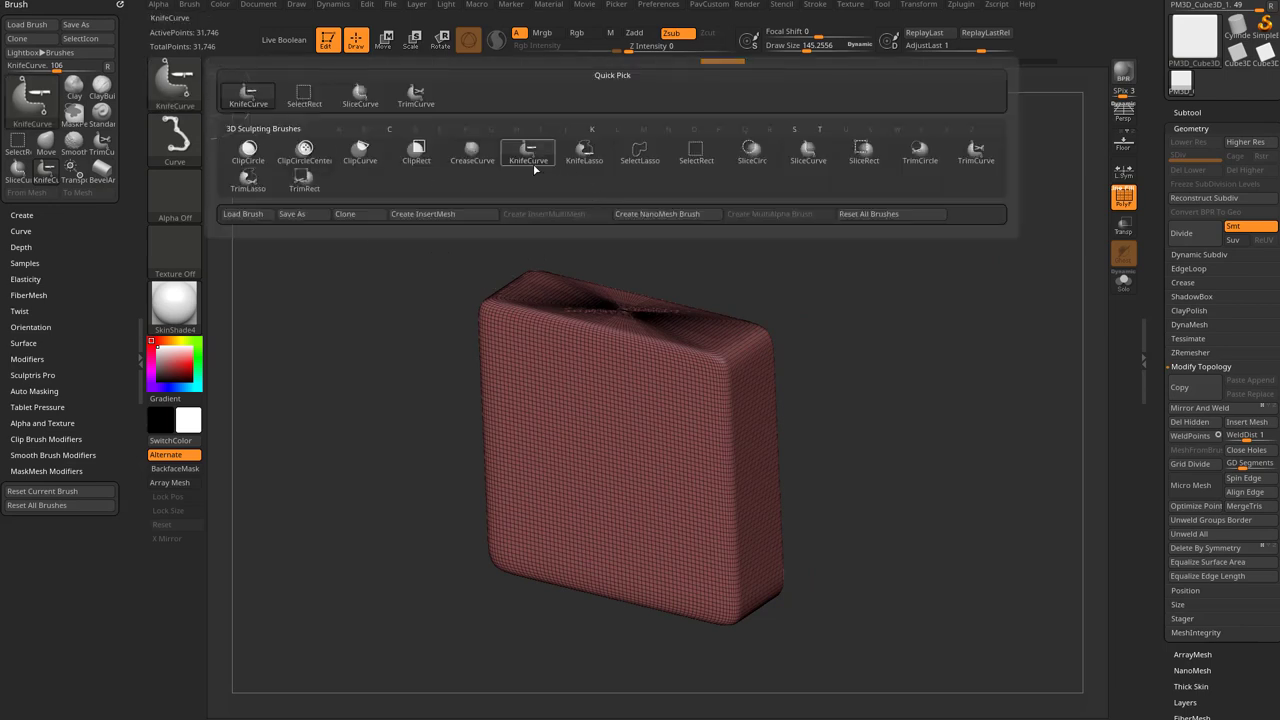
mouse_move(534, 163)
click(585, 155)
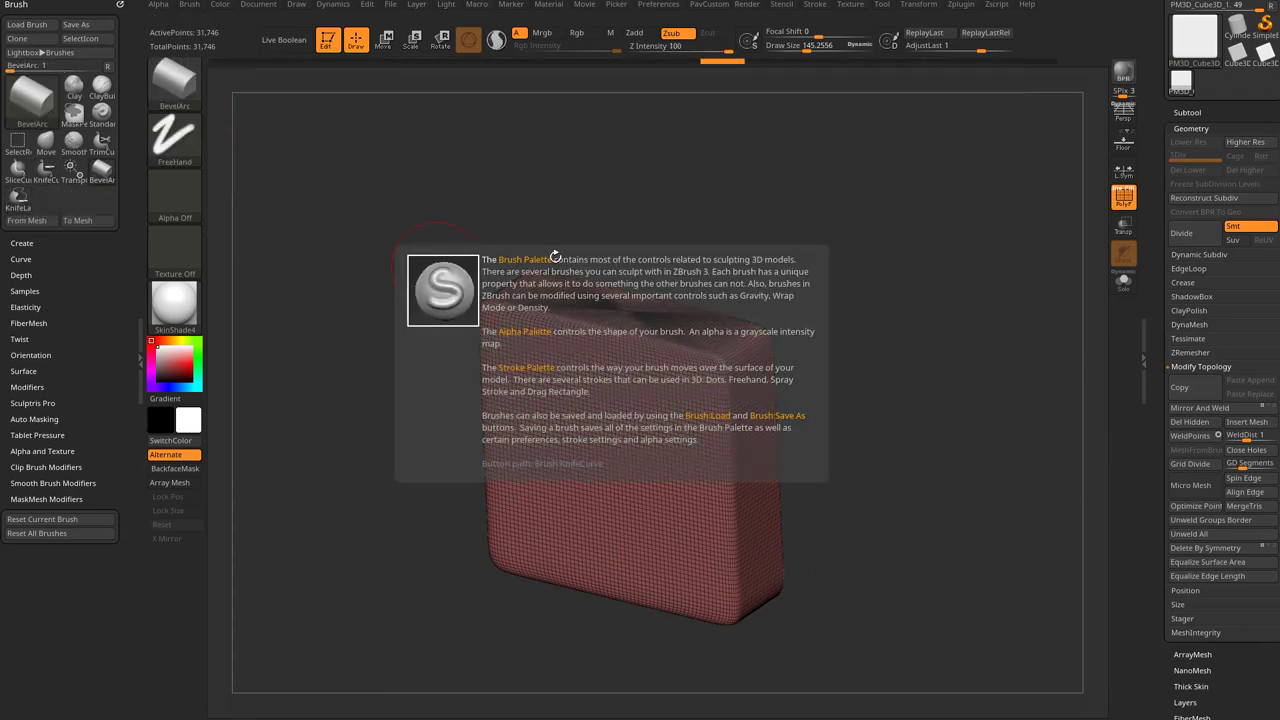
mouse_move(698, 274)
ctrl+shift+mouse_down()
mouse_move(686, 437)
mouse_move(657, 529)
mouse_move(805, 300)
ctrl+shift+mouse_up()
mouse_move(534, 274)
ctrl+shift+mouse_down()
mouse_move(506, 363)
mouse_move(574, 234)
ctrl+shift+mouse_up()
Try freehand KnifeLasso cuts along the slab's side in the end view, undoing the first stroke and cutting again.
drag(980, 211, 864, 249)
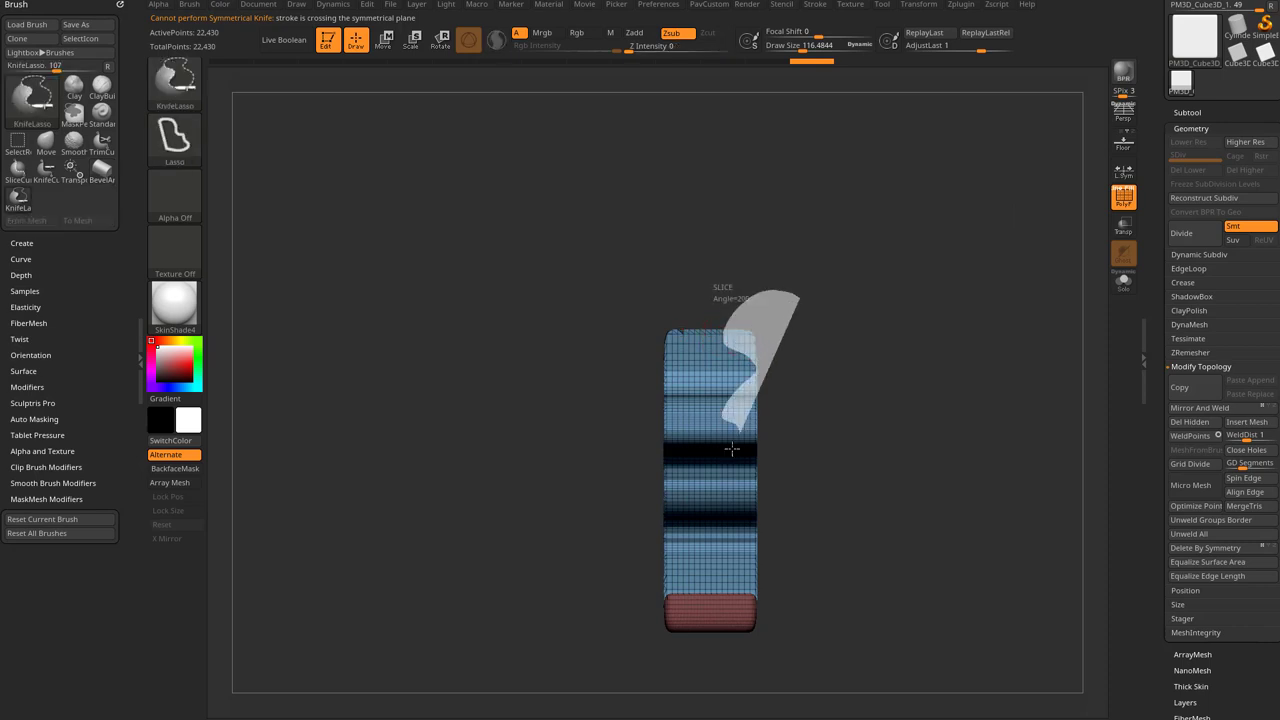
mouse_move(732, 449)
ctrl+shift+mouse_down()
mouse_move(920, 421)
mouse_move(946, 325)
ctrl+shift+mouse_up()
key(ctrl+z)
mouse_move(760, 270)
ctrl+shift+mouse_down()
mouse_move(727, 472)
mouse_move(742, 556)
ctrl+shift+mouse_up()
mouse_move(866, 252)
mouse_down()
mouse_move(1010, 252)
mouse_move(890, 348)
mouse_move(926, 257)
mouse_move(911, 263)
mouse_move(931, 251)
mouse_move(919, 277)
mouse_up()
Undo the lasso cuts and use KnifeLasso to cut a diagonal and a horizontal gap across the slab, separating it into four pieces.
key(ctrl+z)
key(ctrl+z)
key(ctrl+z)
key(ctrl+z)
key(ctrl+z)
mouse_move(708, 204)
ctrl+shift+mouse_down()
mouse_move(508, 686)
mouse_move(737, 203)
ctrl+shift+mouse_up()
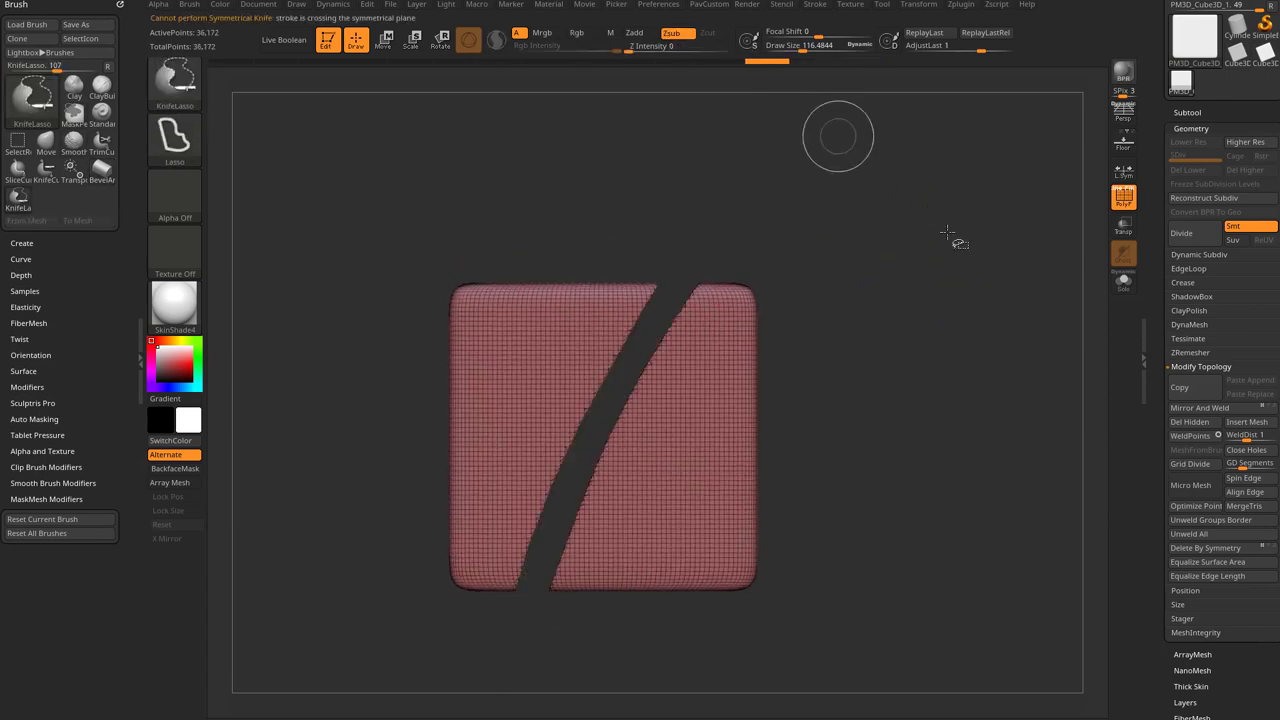
mouse_move(860, 387)
ctrl+shift+mouse_down()
mouse_move(1014, 381)
mouse_move(1003, 376)
ctrl+shift+mouse_up()
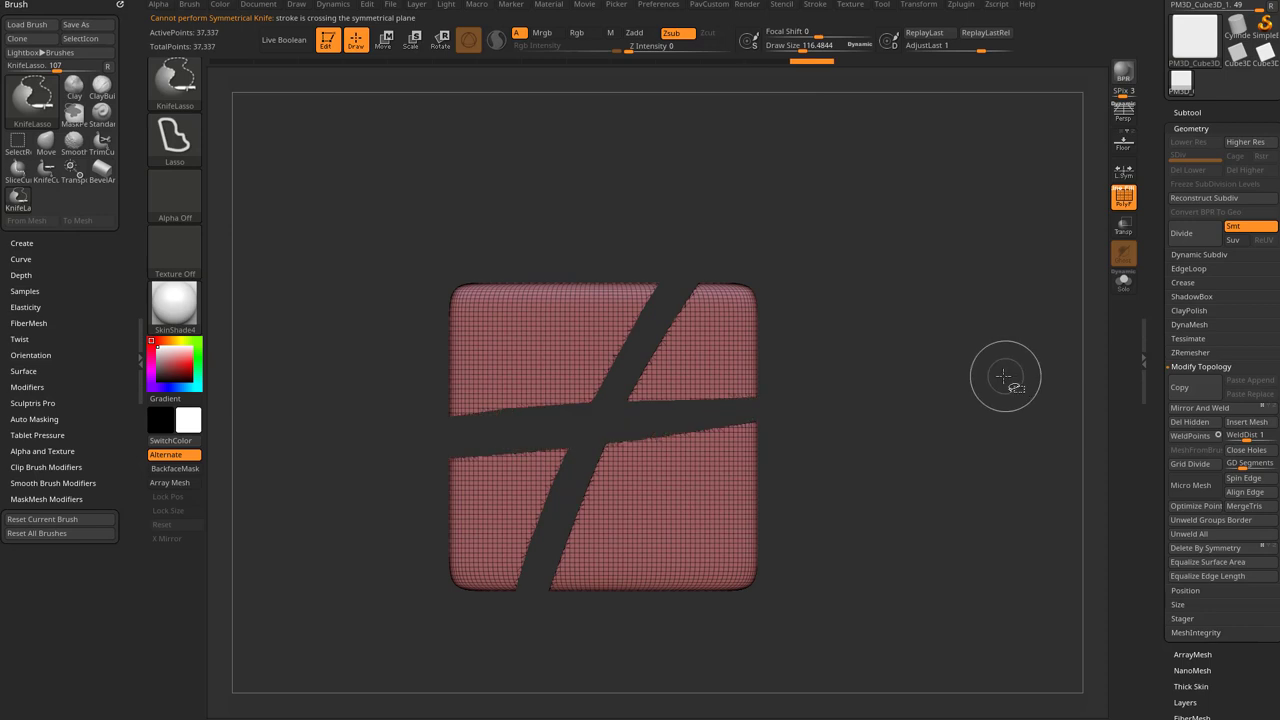
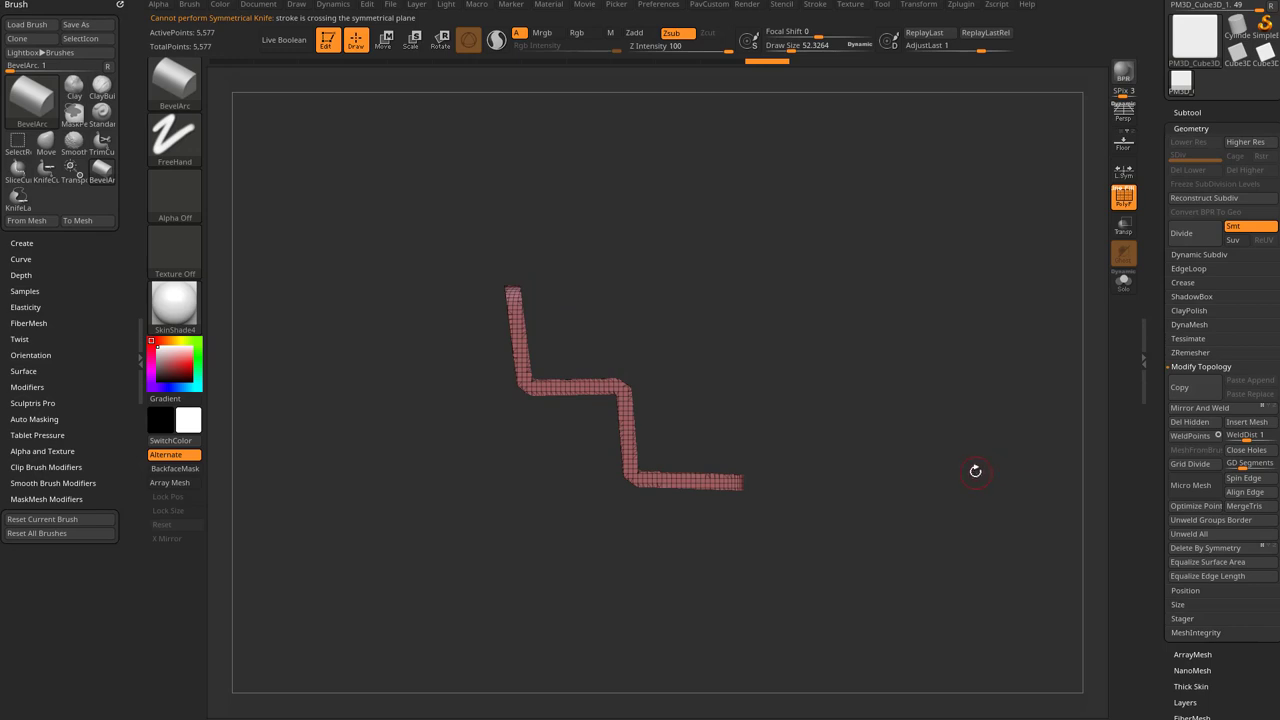
Inspect the thin stepped strip from an angle, and undo the knife cut to restore the full slab.
mouse_move(872, 293)
mouse_down()
mouse_move(877, 323)
mouse_move(823, 337)
mouse_move(877, 306)
mouse_move(933, 305)
mouse_move(911, 374)
mouse_move(544, 405)
mouse_up()
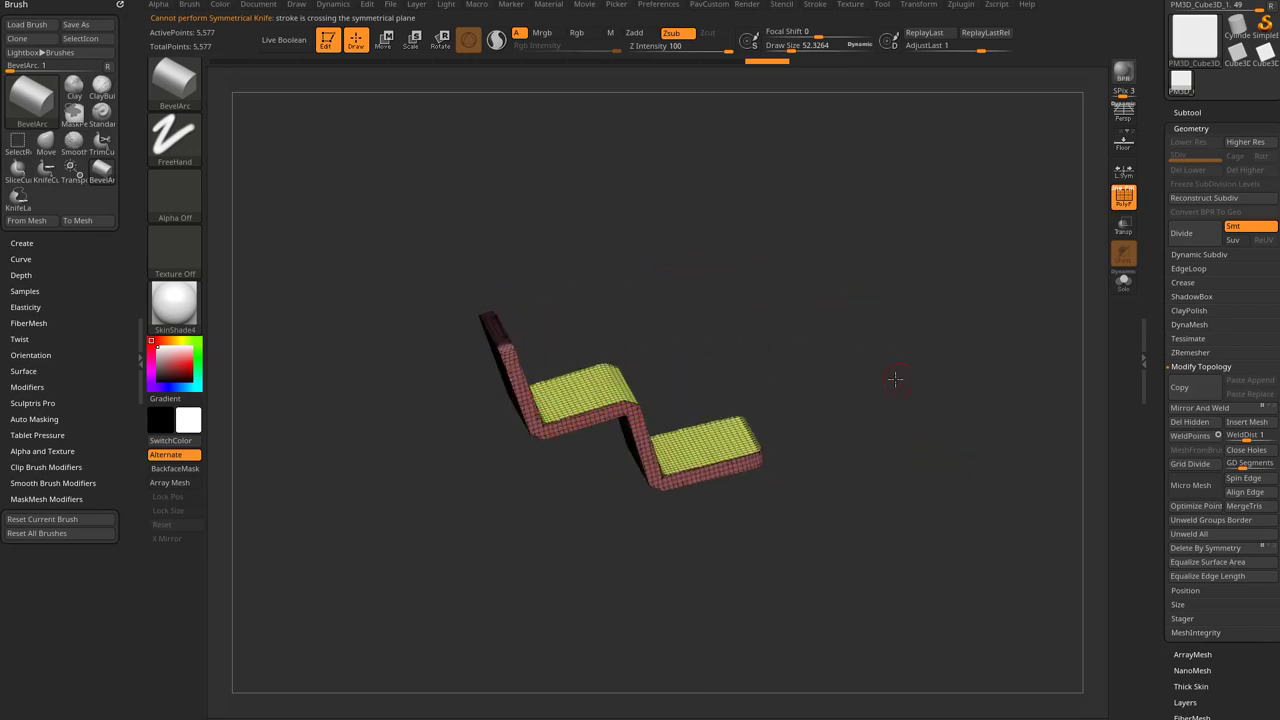
shift+drag(895, 378, 990, 419)
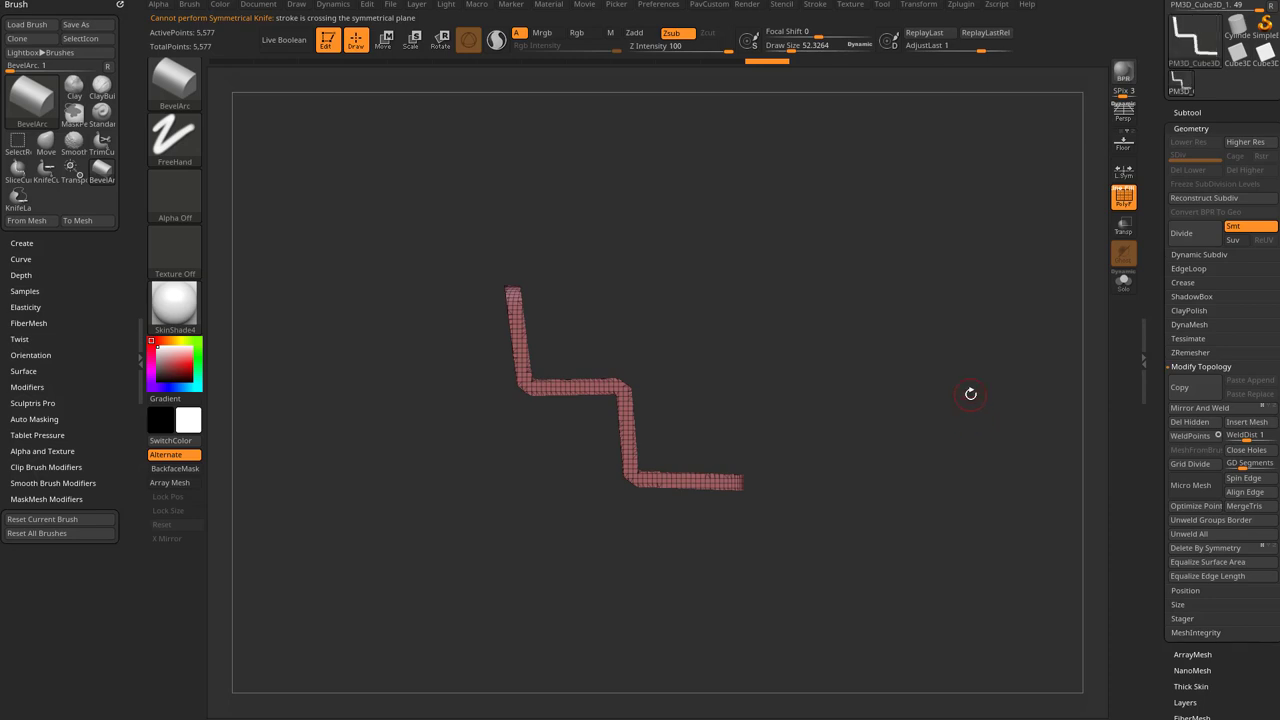
key(ctrl+z)
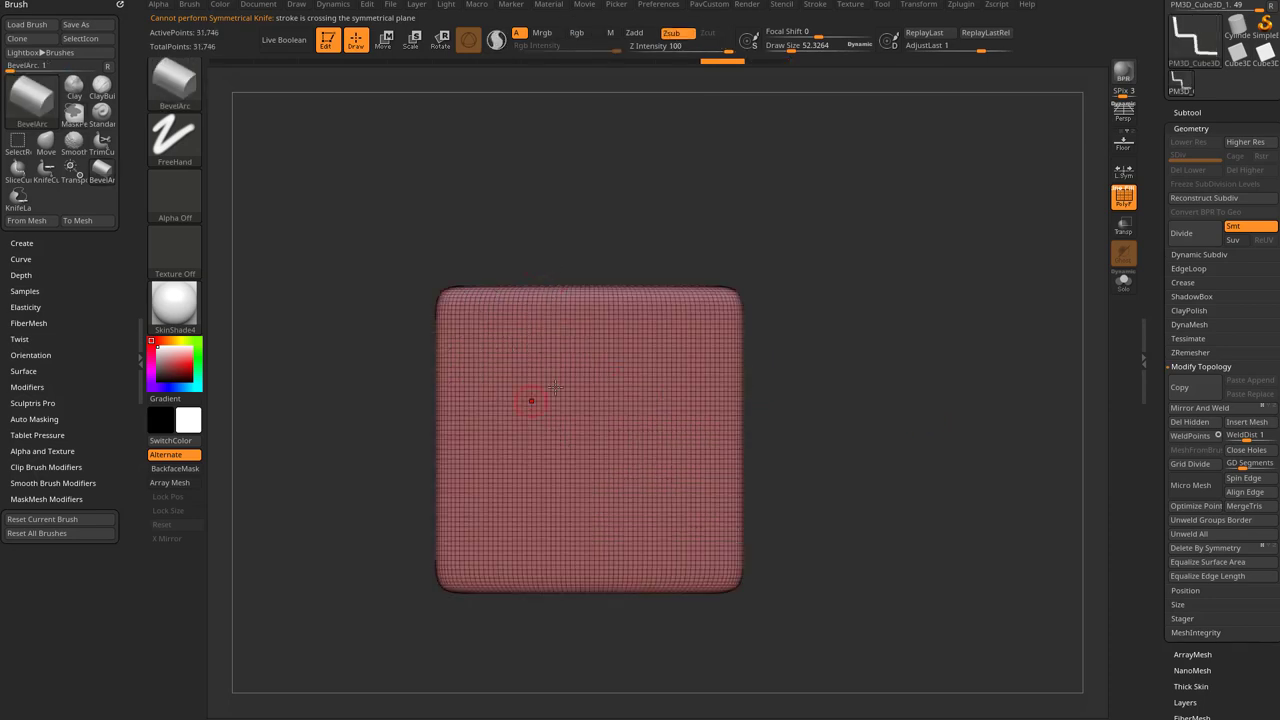
alt+drag(931, 483, 914, 506)
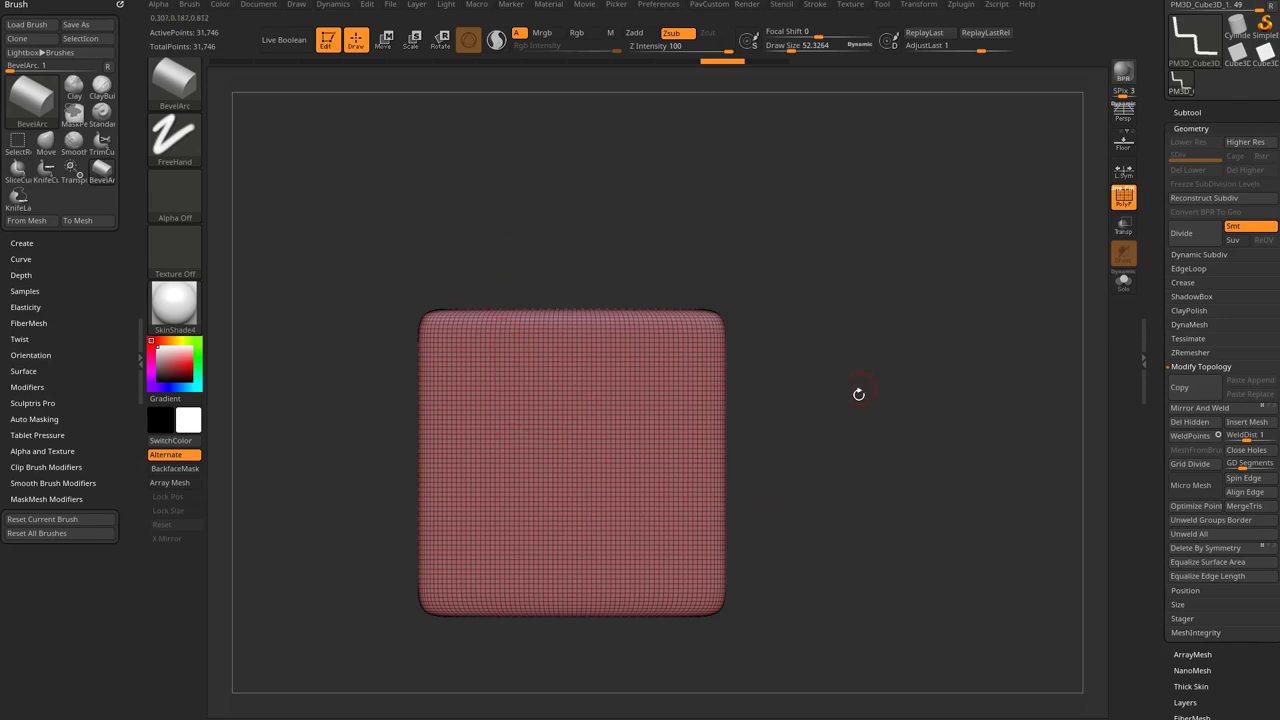
alt+drag(857, 363, 822, 379)
drag(835, 233, 796, 322)
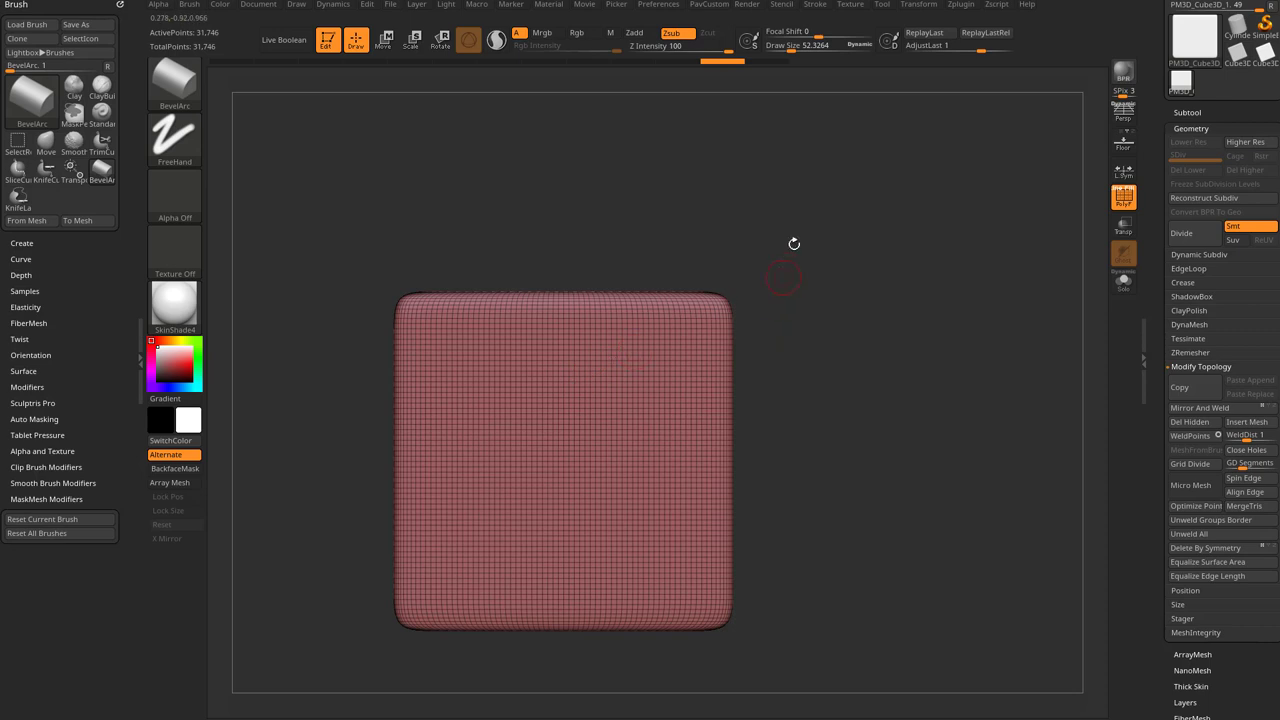
Set the draw size to about 76 and cut a stepped channel through the slab from its upper edge to its right edge with KnifeCurve.
key(s)
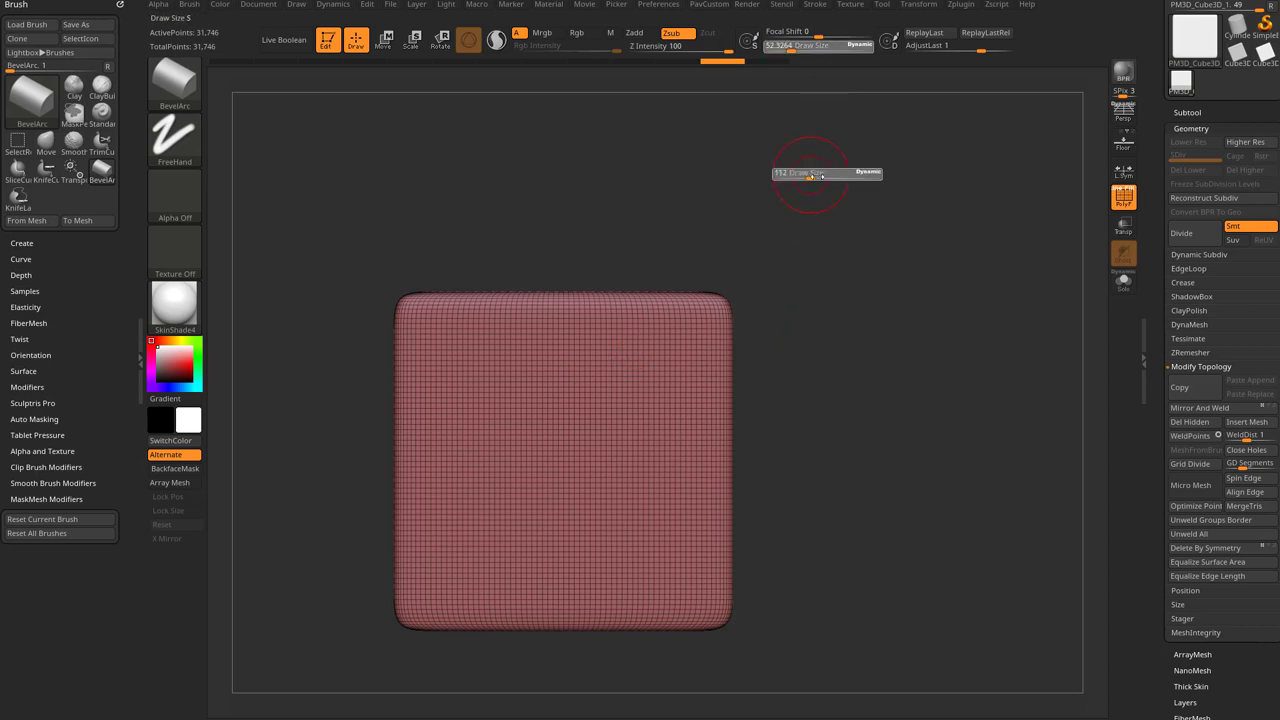
drag(831, 180, 830, 178)
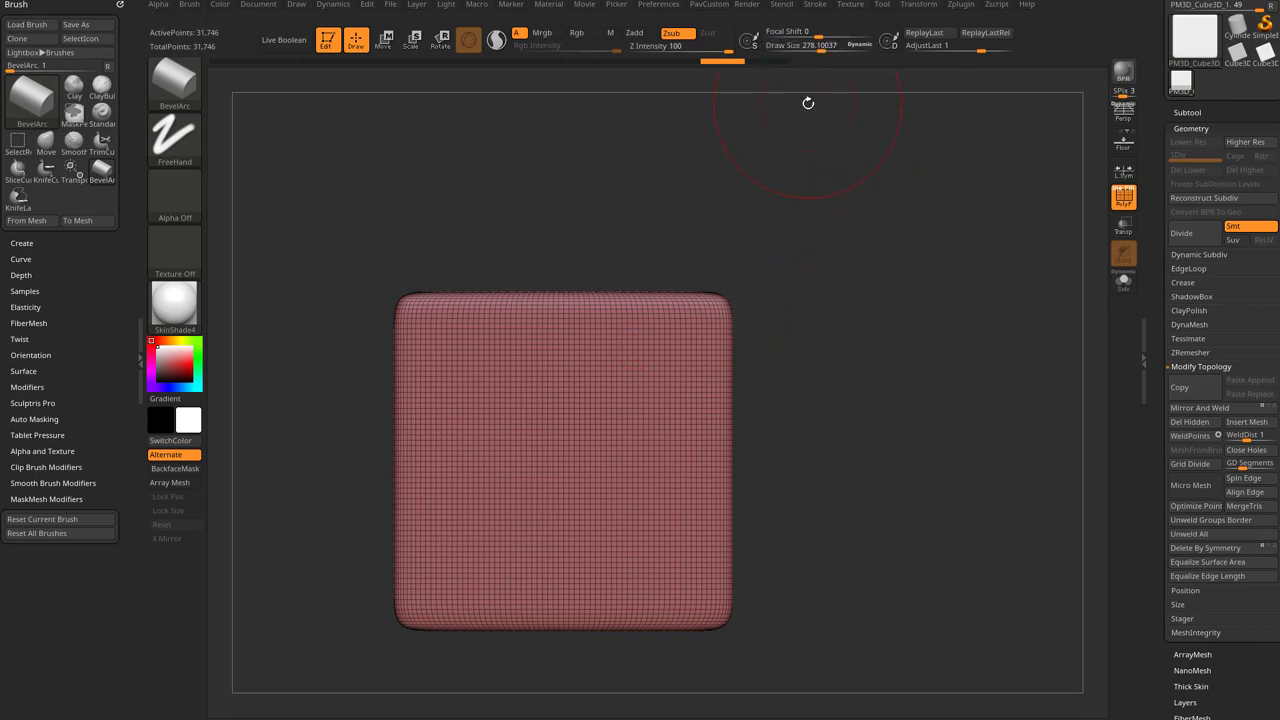
mouse_move(818, 37)
mouse_down()
mouse_move(807, 37)
mouse_move(818, 38)
mouse_up()
key(s)
drag(766, 358, 762, 358)
click(739, 362)
key(ctrl+shift)
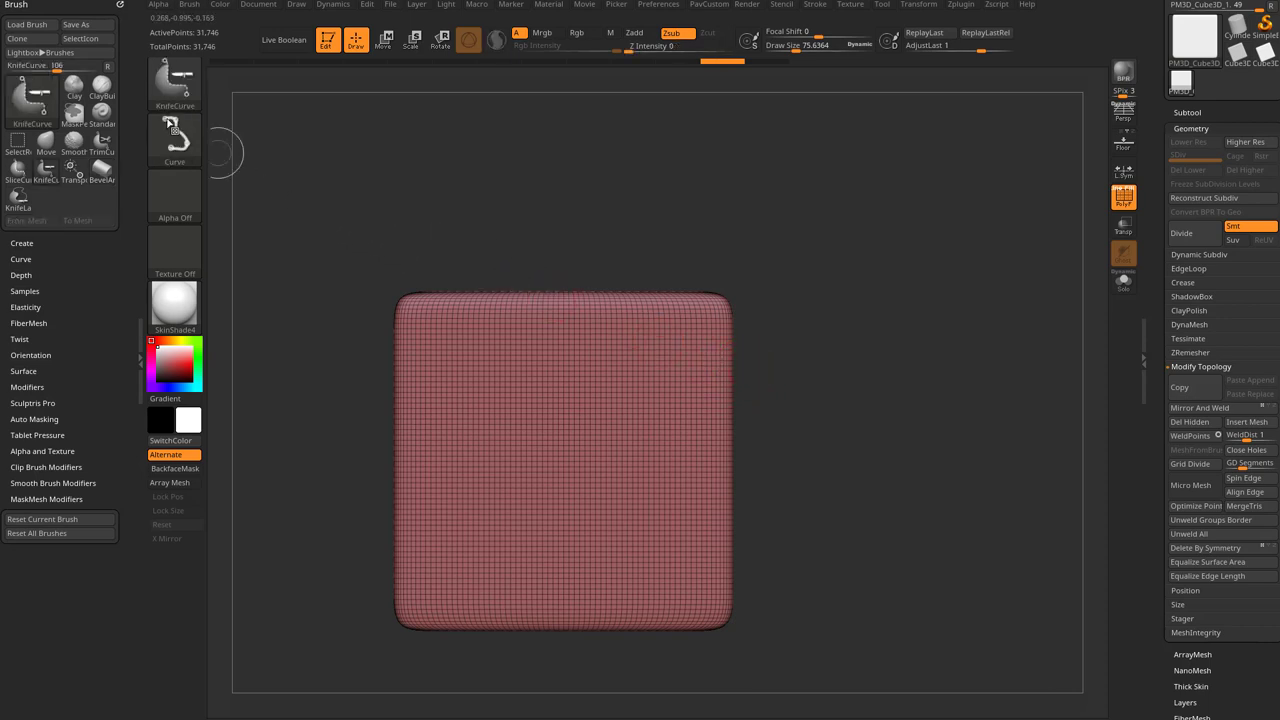
key(ctrl+shift)
mouse_move(450, 234)
mouse_down()
mouse_move(490, 428)
mouse_move(590, 427)
mouse_move(600, 550)
mouse_move(829, 537)
mouse_move(841, 554)
mouse_up()
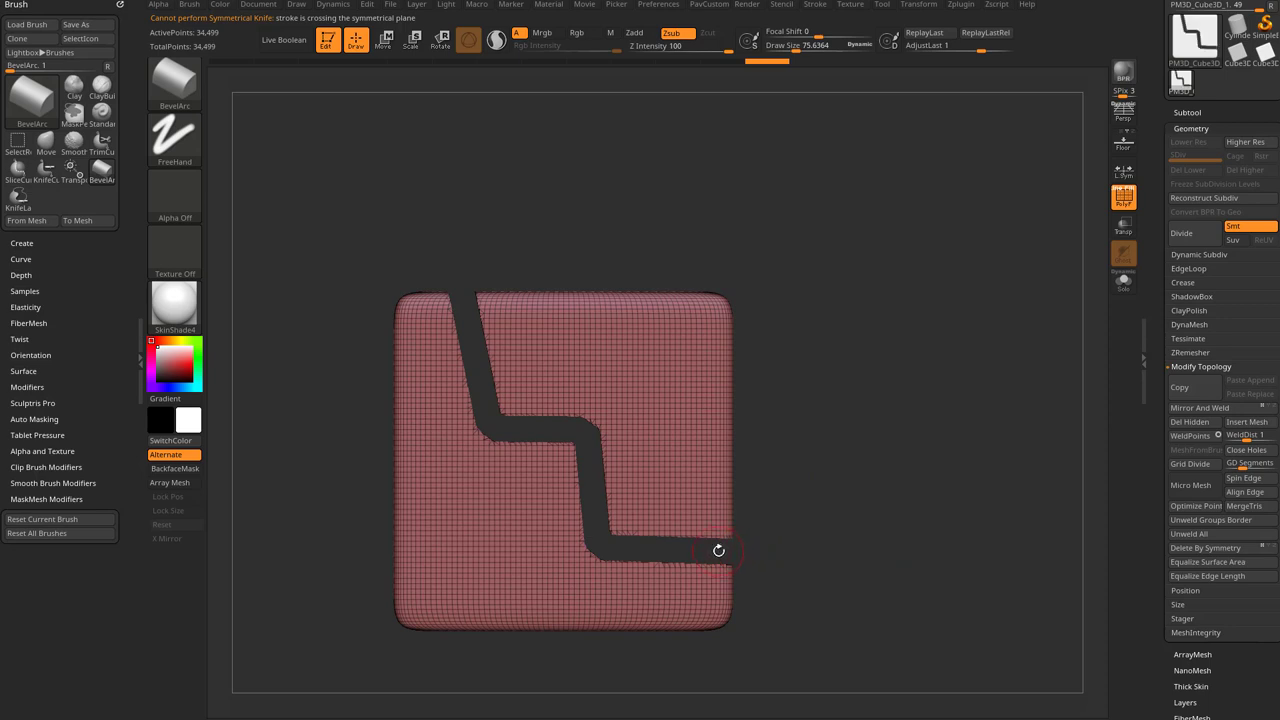
Undo the stepped channel and knife the slab down to a thin zigzag strip at a draw size of about 27.
key(ctrl+z)
key(s)
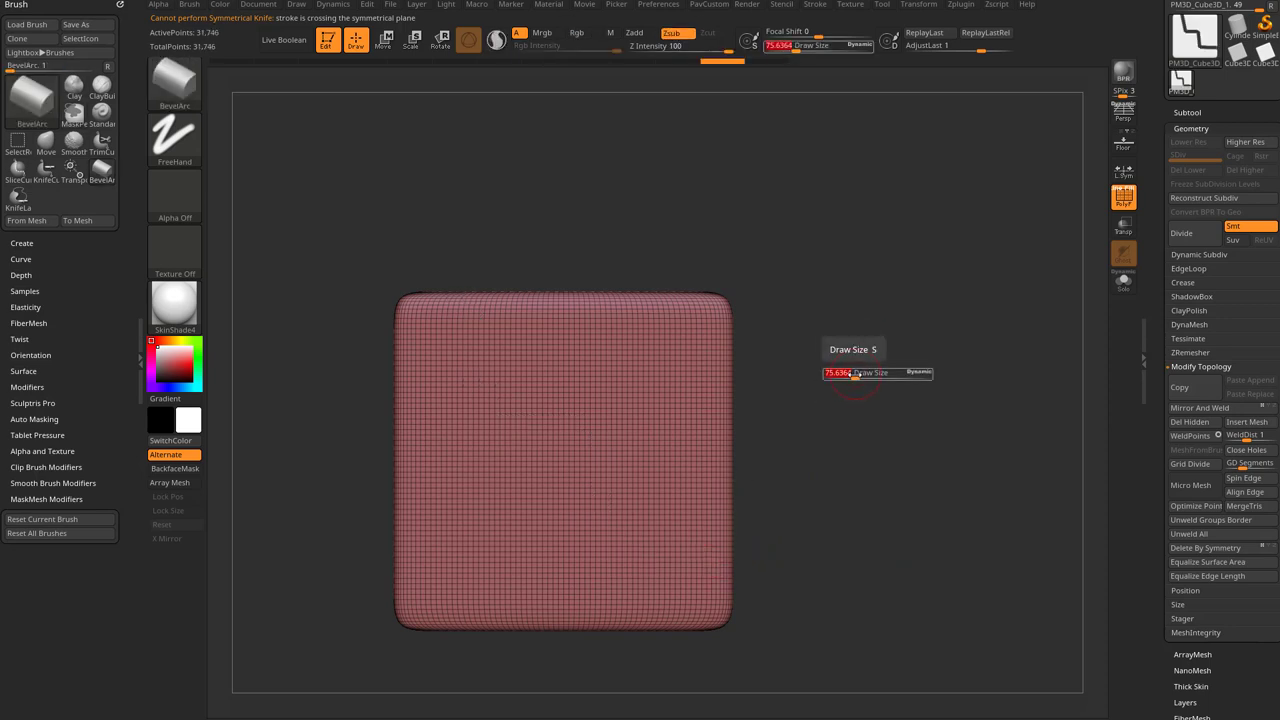
key(s)
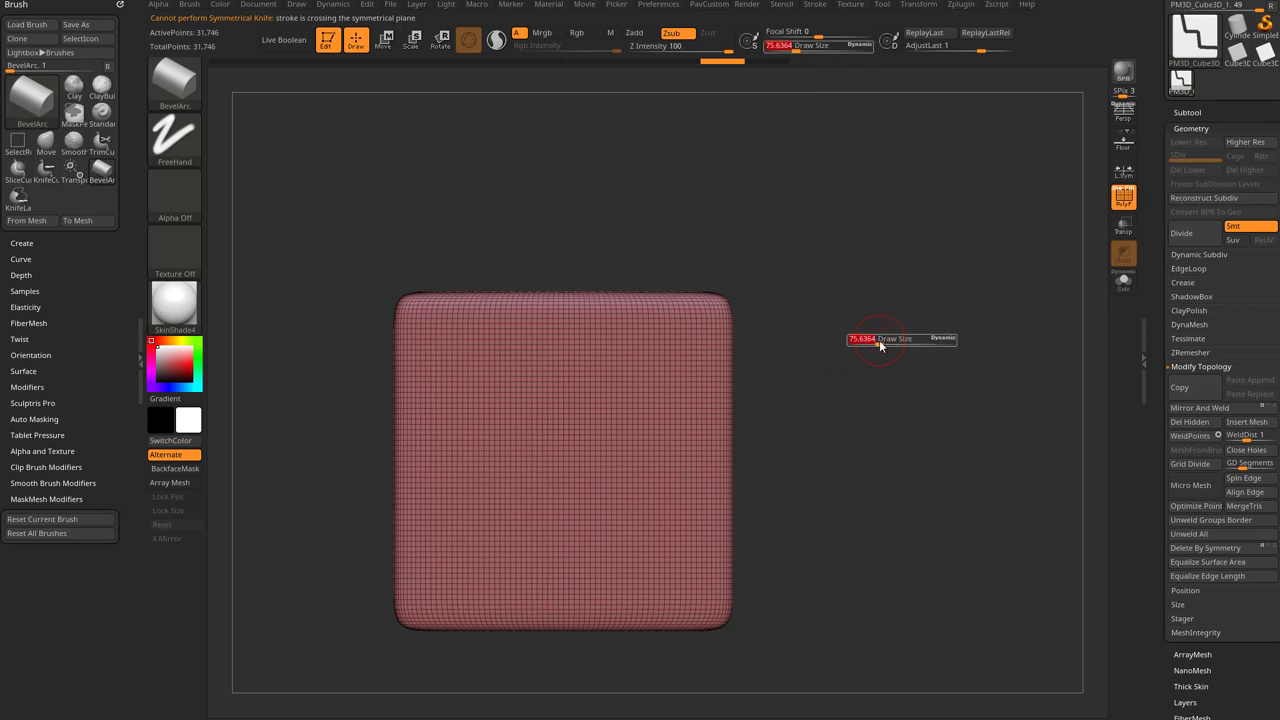
drag(874, 340, 867, 342)
mouse_move(466, 241)
ctrl+shift+mouse_down()
mouse_move(509, 371)
mouse_move(509, 457)
mouse_move(658, 462)
mouse_move(686, 684)
ctrl+shift+mouse_up()
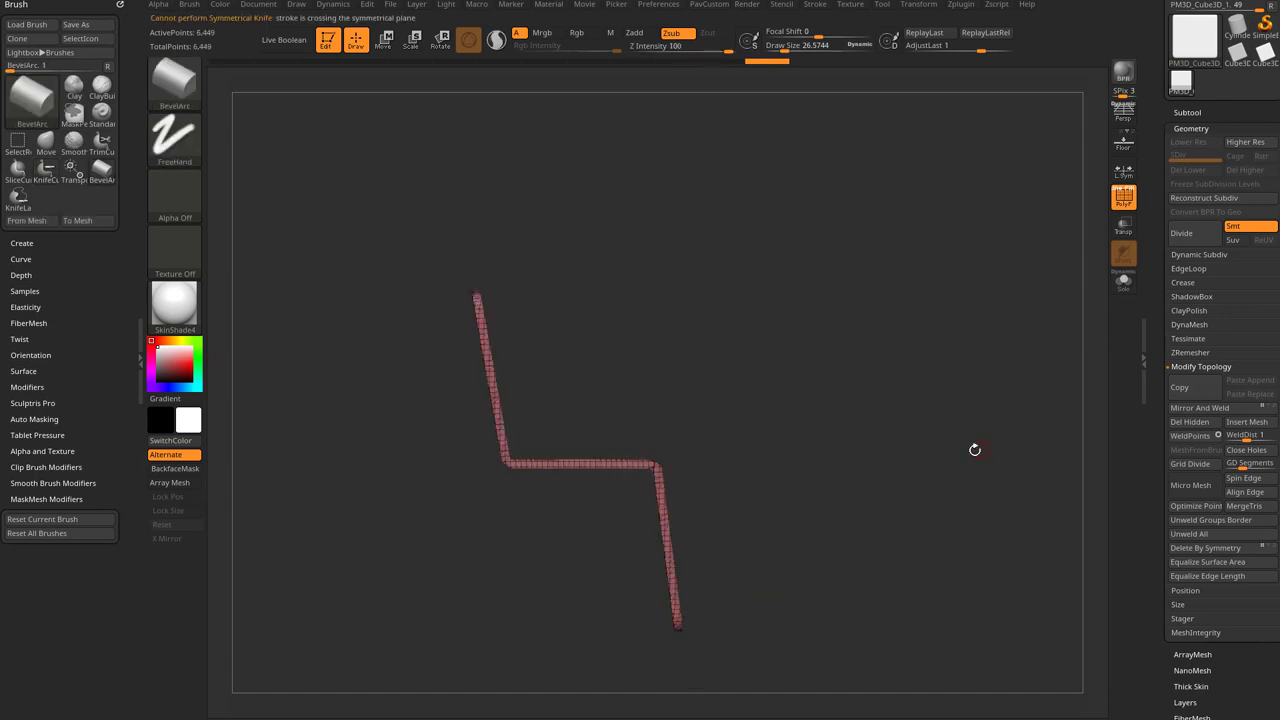
Undo the zigzag strip and knife a thin channel through the slab that steps down twice and ends in a curve.
key(ctrl+z)
mouse_move(495, 240)
ctrl+shift+mouse_down()
mouse_move(495, 357)
mouse_move(580, 432)
mouse_move(578, 522)
mouse_move(828, 563)
mouse_move(820, 466)
ctrl+shift+mouse_up()
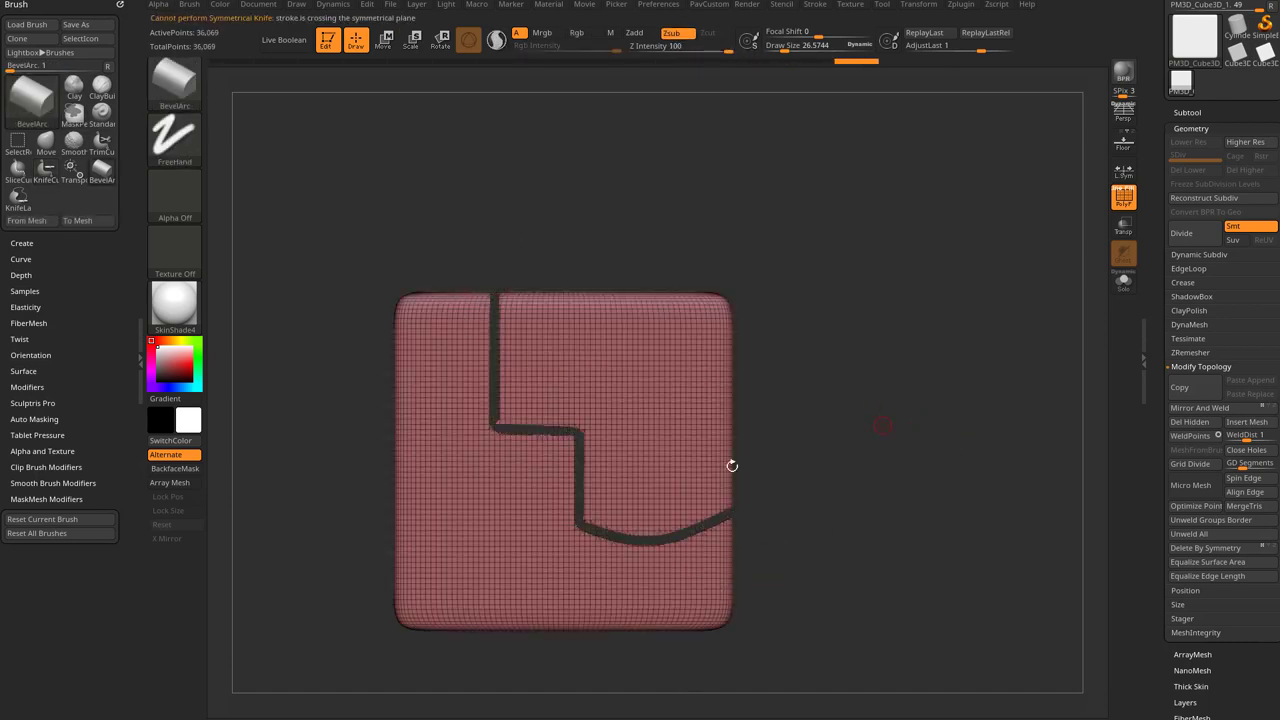
Undo the thin channel and cut a smooth S-shaped channel from the slab's upper edge to its lower right side at a draw size of about 38.
key(s)
key(ctrl+z)
click(866, 373)
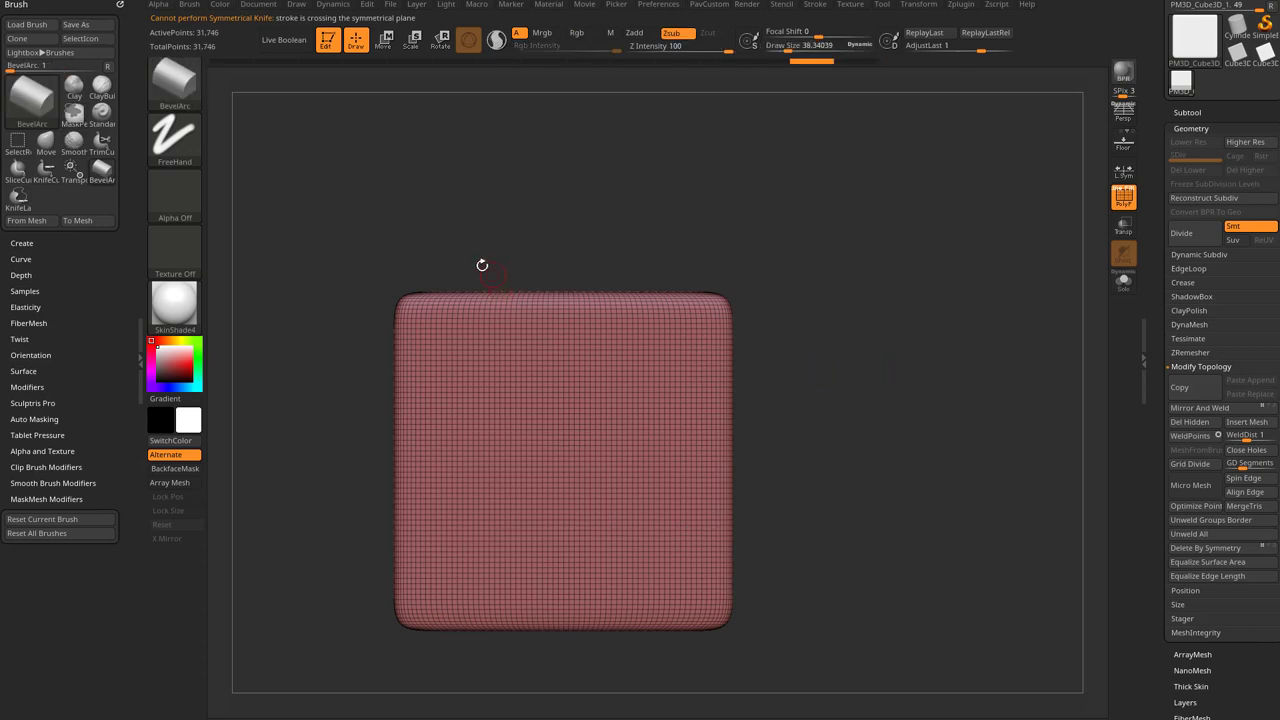
mouse_move(471, 240)
ctrl+shift+mouse_down()
mouse_move(510, 458)
mouse_move(624, 464)
mouse_move(700, 578)
mouse_move(807, 600)
mouse_move(890, 578)
ctrl+shift+mouse_up()
mouse_move(941, 365)
mouse_down()
mouse_move(792, 363)
mouse_move(926, 363)
mouse_move(914, 314)
mouse_move(908, 333)
mouse_move(814, 234)
mouse_move(809, 251)
mouse_move(886, 234)
mouse_move(883, 377)
mouse_move(863, 286)
mouse_up()
Isolate the upper right piece by showing only its corner and growing the visibility to the whole connected piece.
key(ctrl+shift)
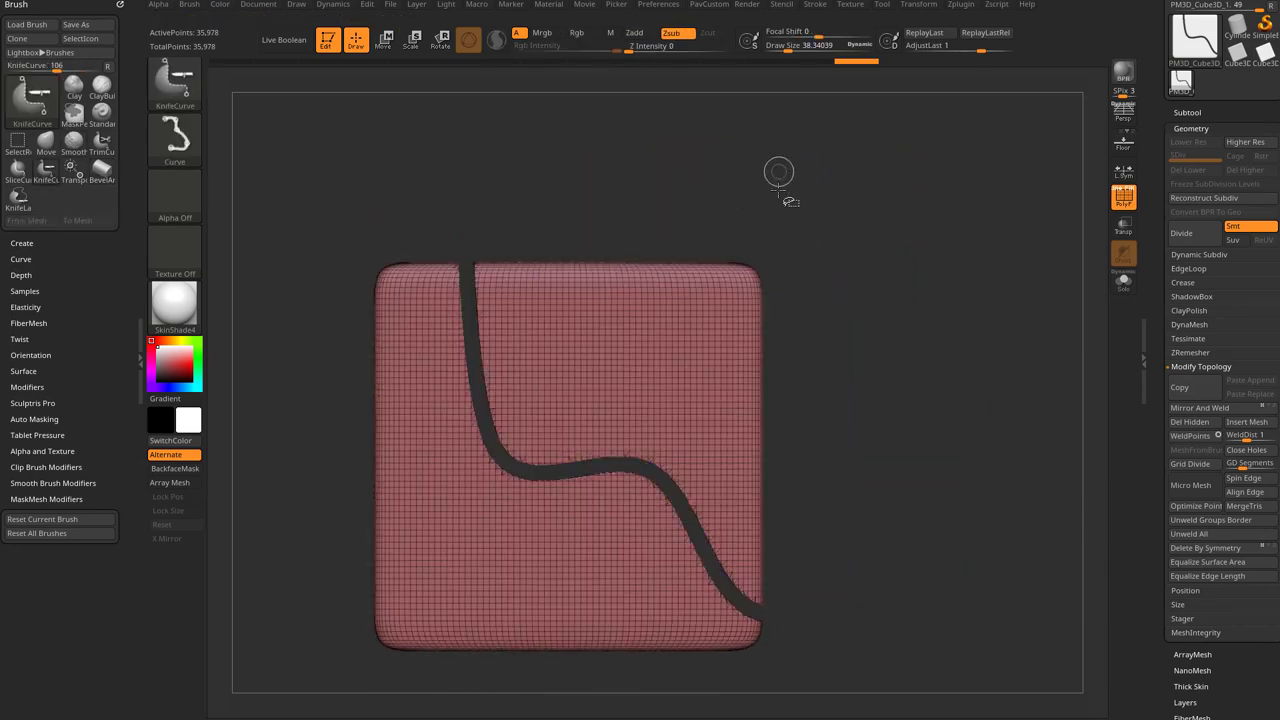
mouse_move(820, 169)
ctrl+shift+mouse_down()
mouse_move(851, 263)
mouse_move(895, 258)
mouse_move(895, 237)
mouse_move(858, 280)
mouse_move(714, 291)
mouse_move(776, 356)
mouse_move(712, 300)
mouse_move(714, 316)
ctrl+shift+mouse_up()
key(ctrl+shift+a)
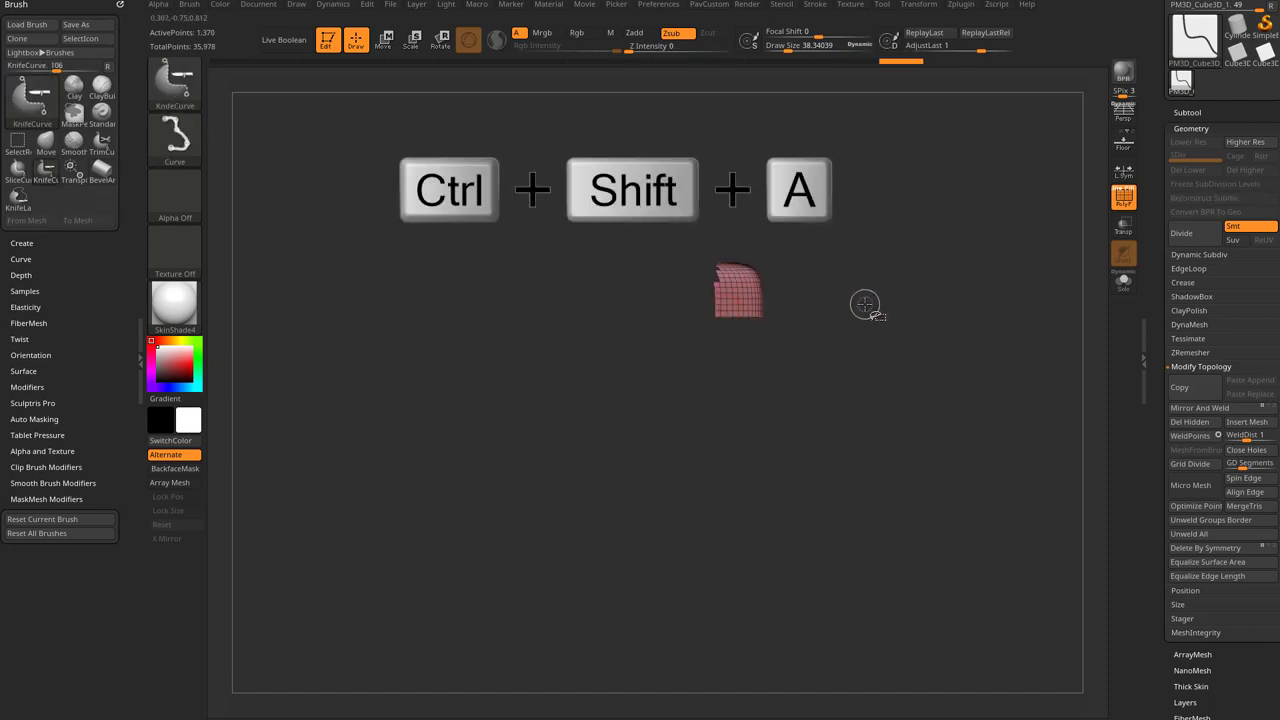
key(ctrl+shift+a)
mouse_move(859, 290)
mouse_down()
mouse_move(943, 283)
mouse_move(797, 294)
mouse_up()
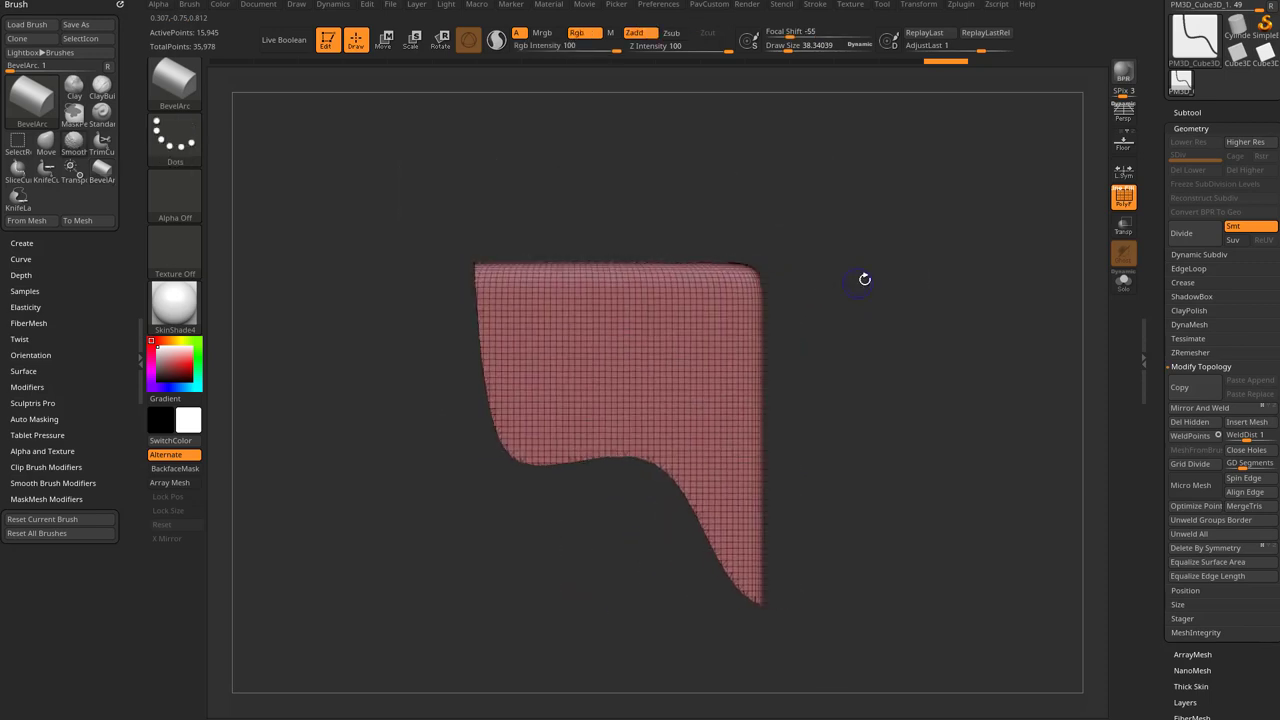
key(ctrl+shift+alt)
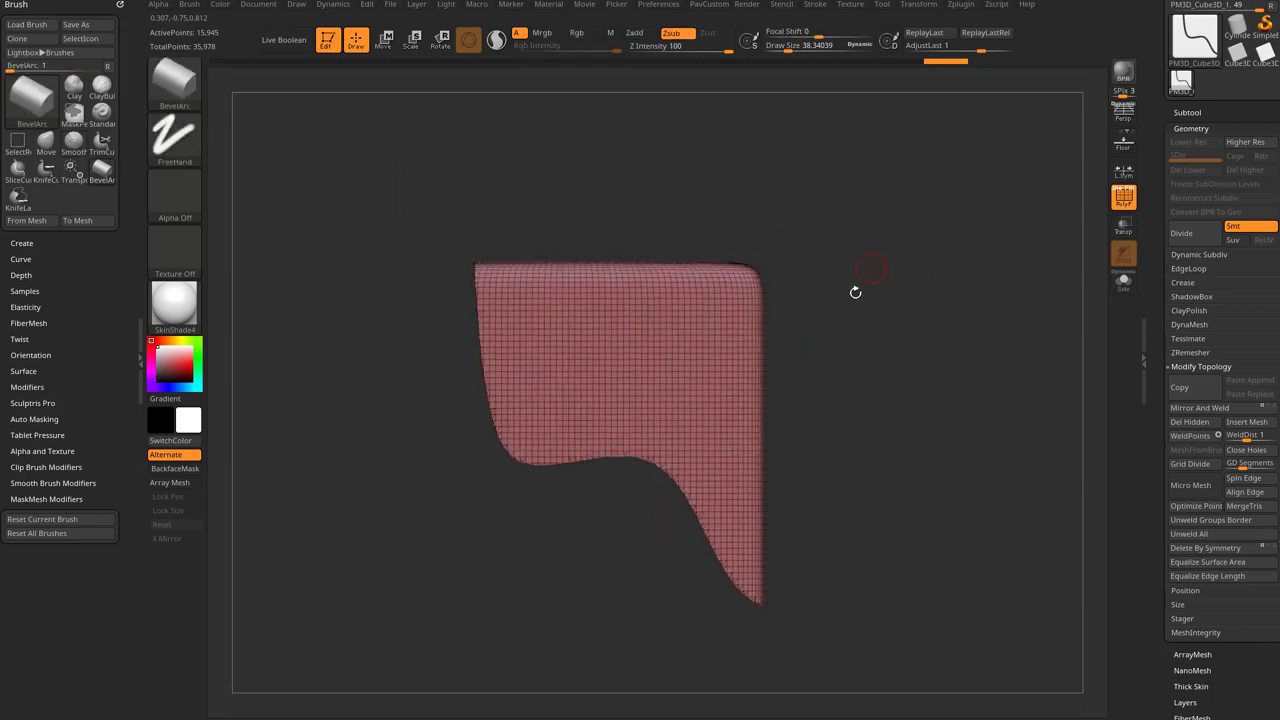
Split the hidden piece off into its own subtool.
click(1187, 112)
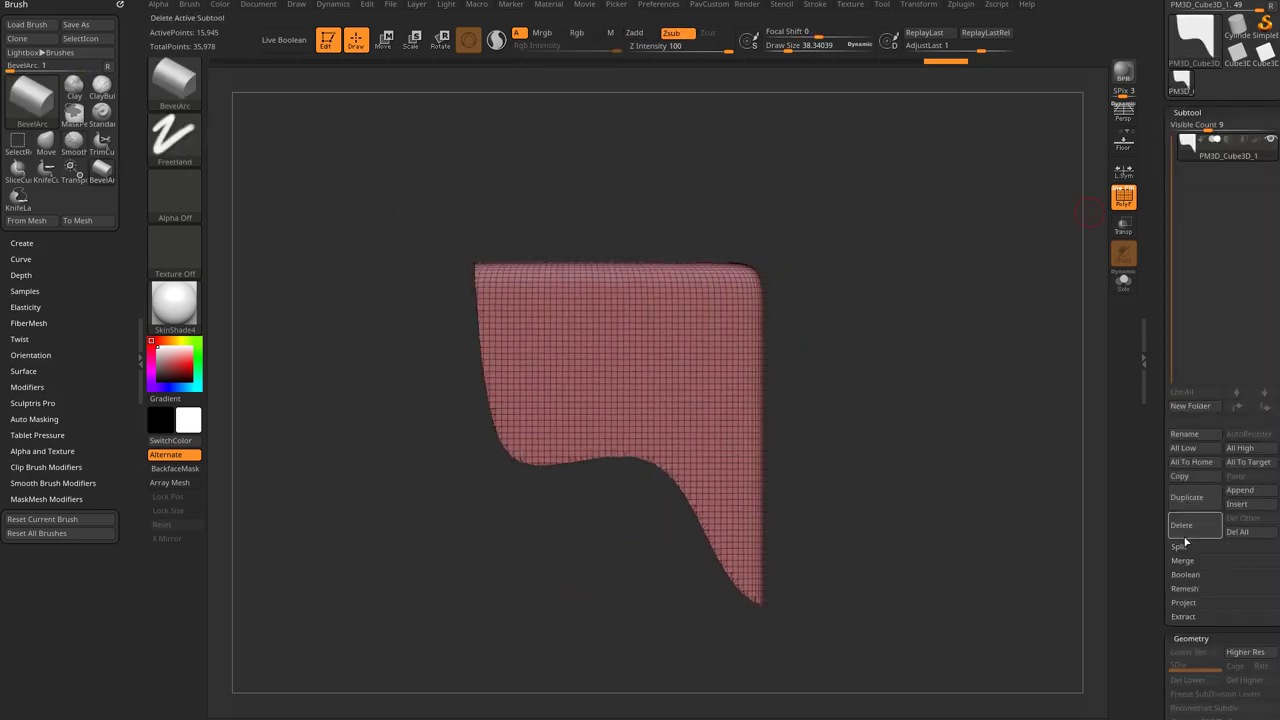
click(1180, 547)
click(1190, 559)
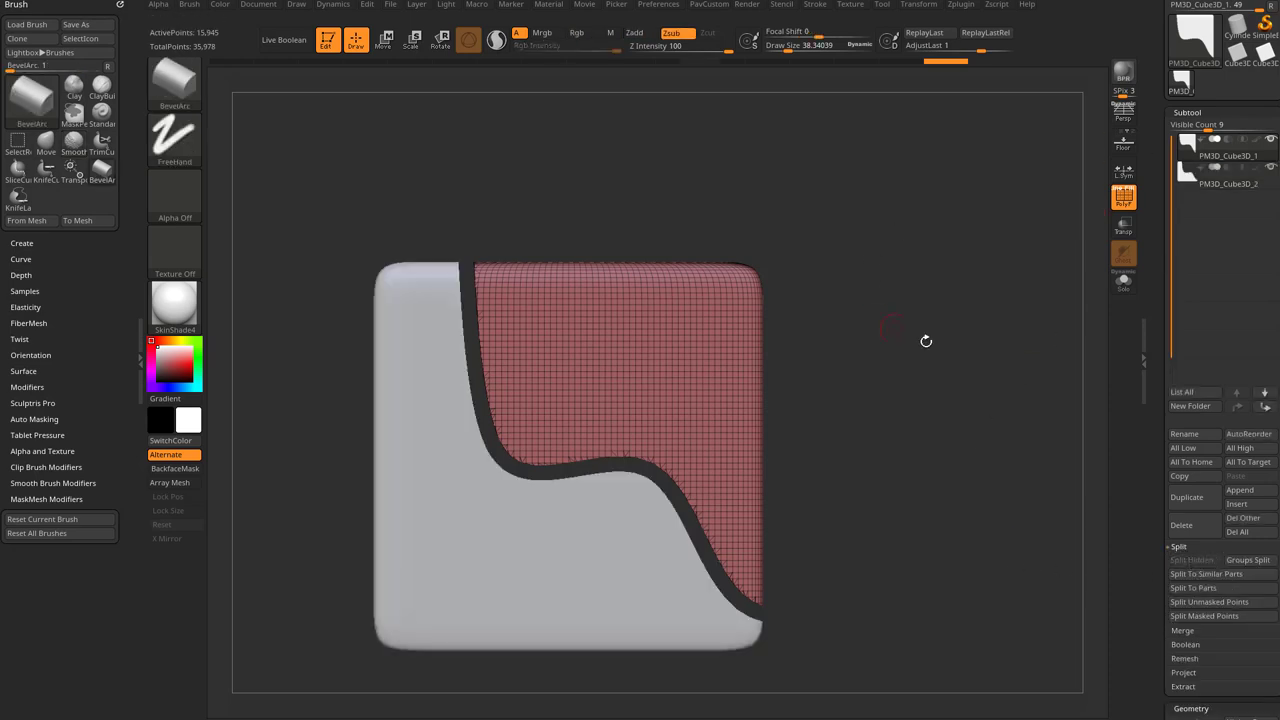
Try moving the upper right piece with the gizmo, undo the move and return to Draw mode.
drag(962, 355, 915, 370)
key(w)
mouse_move(623, 403)
mouse_down()
mouse_move(600, 371)
mouse_move(629, 398)
mouse_up()
key(ctrl+z)
key(q)
Step the first subtool back through its undo history to the uncut block and delete the PM3D_Cube3D_2 subtool.
drag(971, 68, 669, 84)
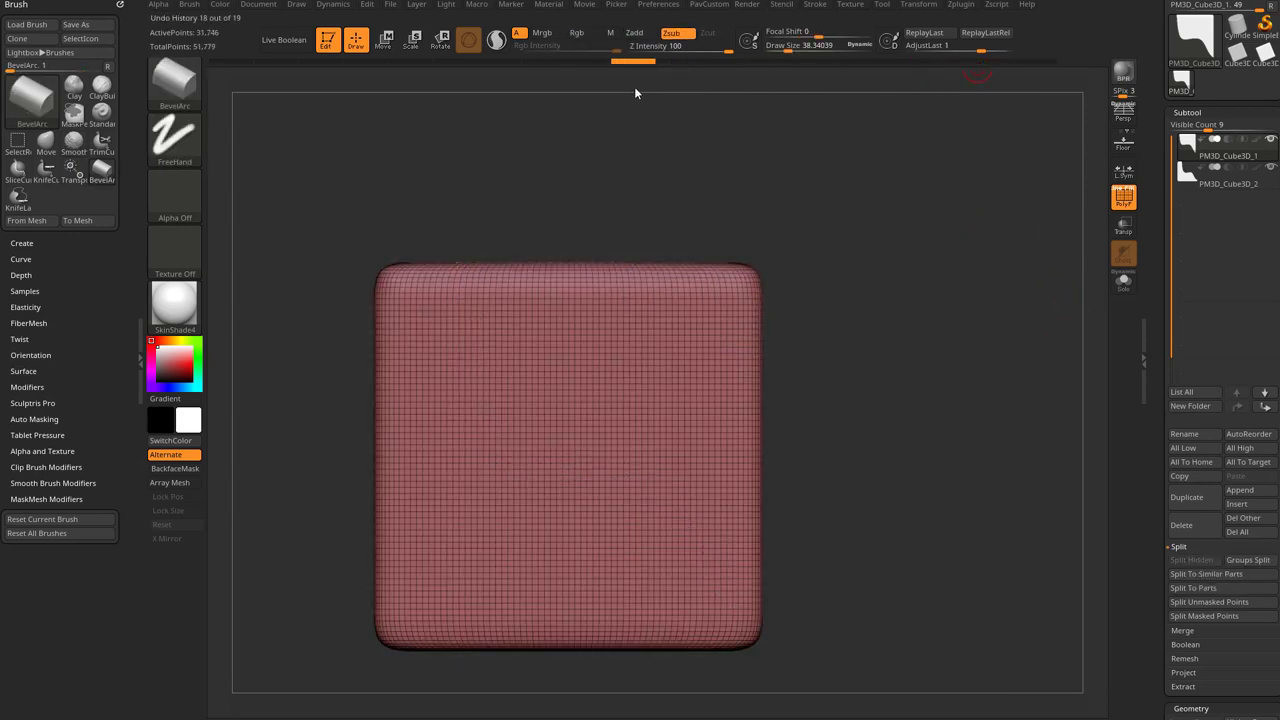
click(1212, 184)
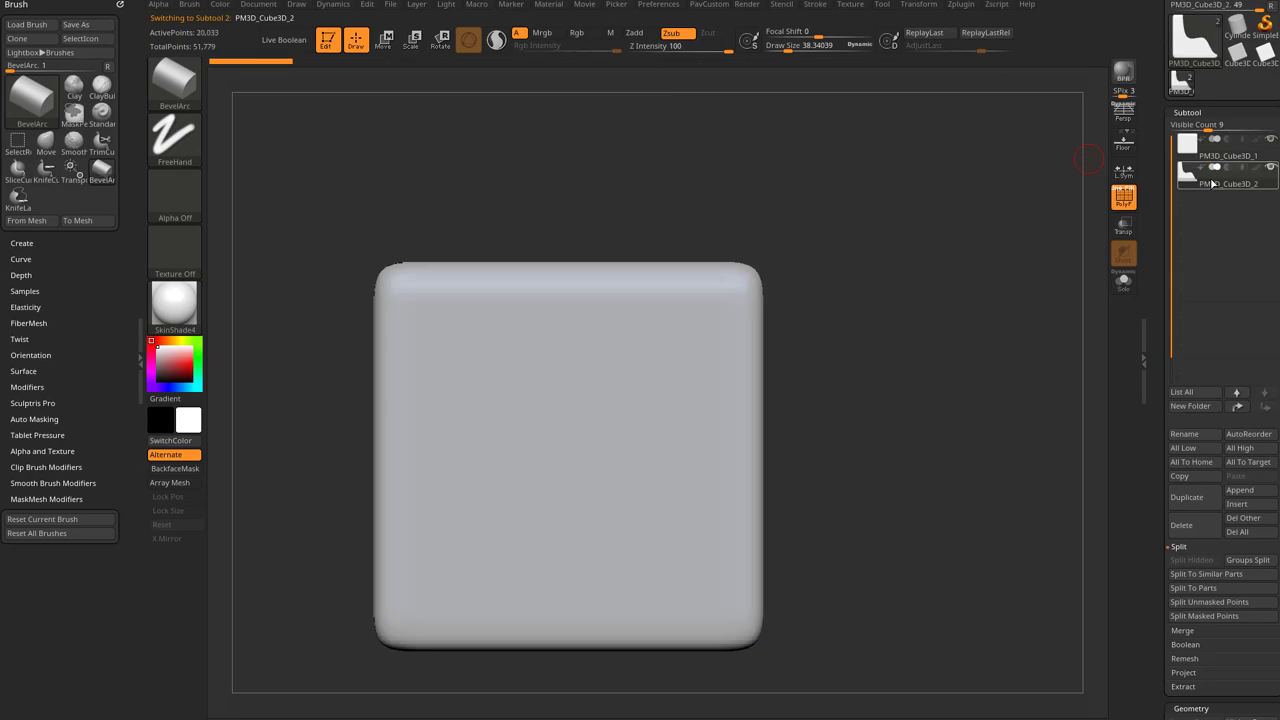
click(1188, 527)
click(1174, 553)
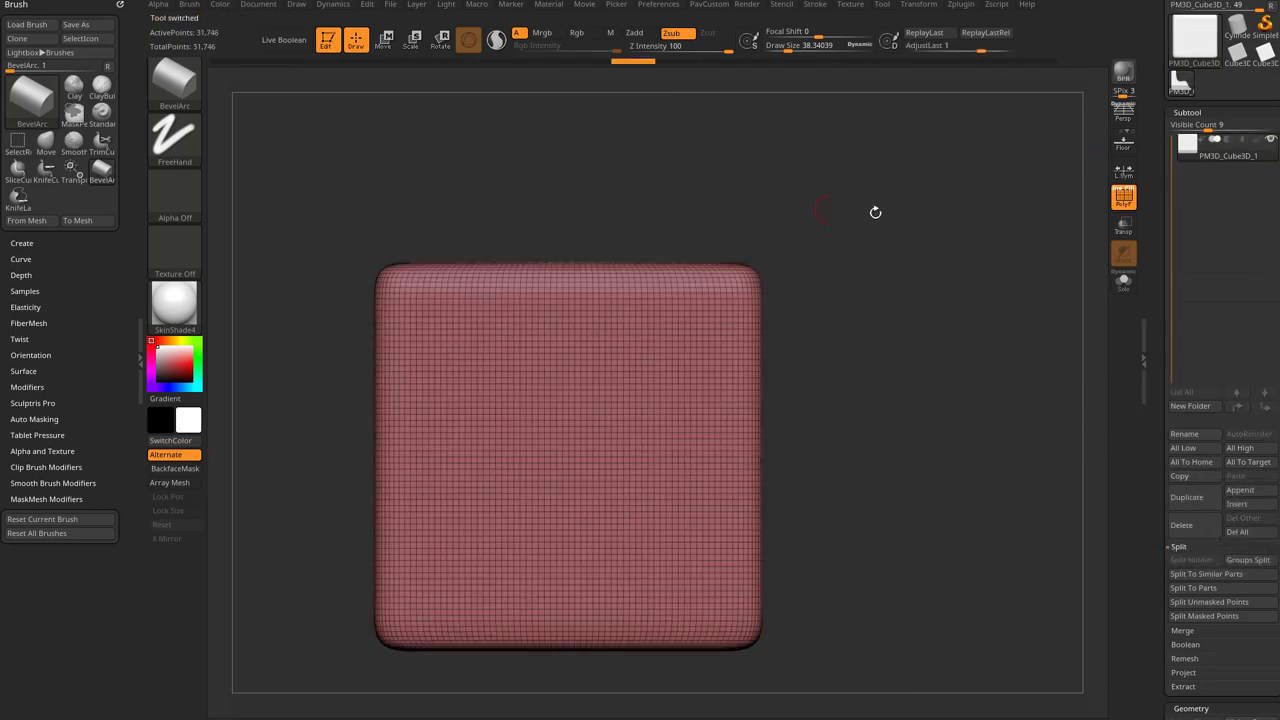
Scale the cube down along its red axis into a thin slab with the gizmo, and return to Draw mode.
drag(875, 212, 799, 327)
key(w)
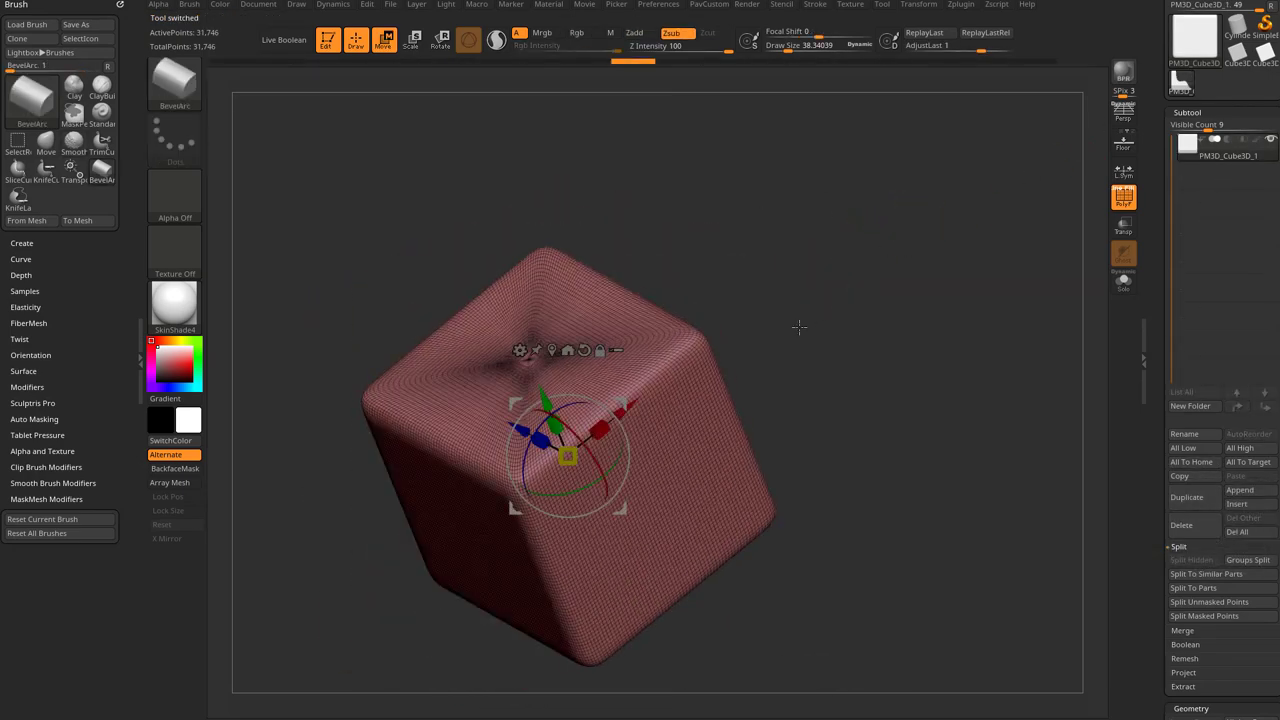
drag(601, 430, 564, 455)
key(q)
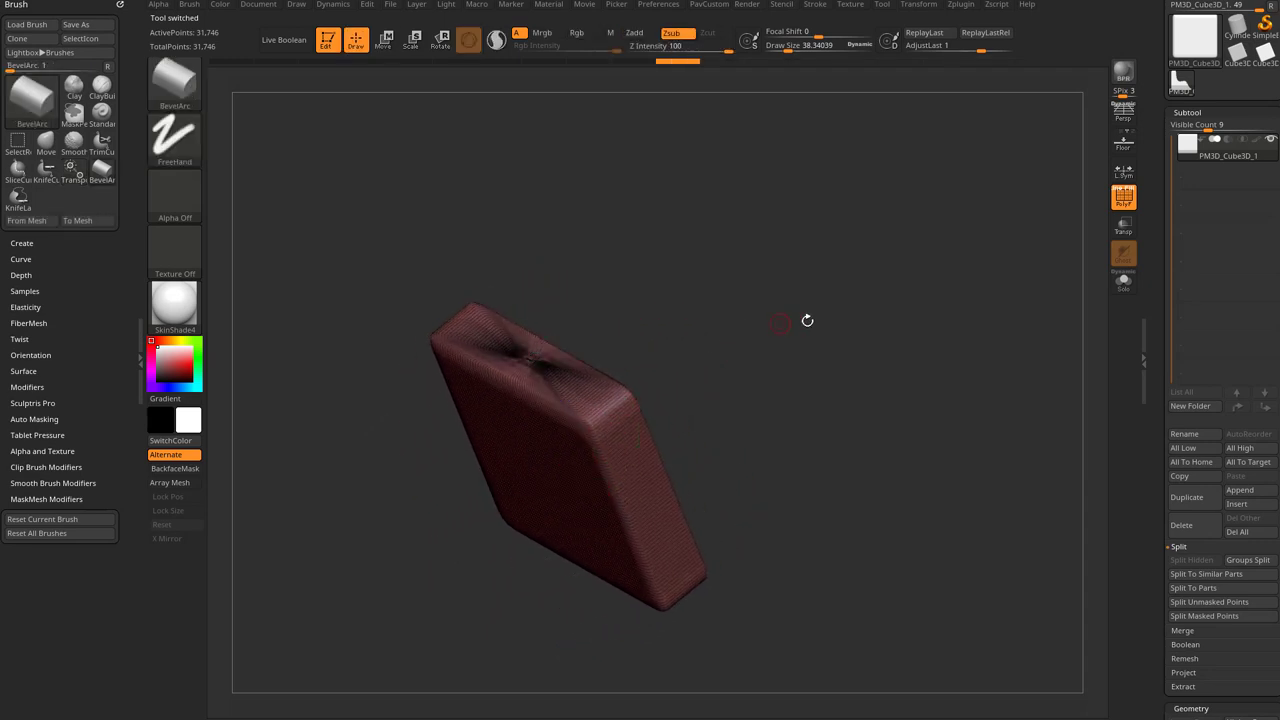
From a straight front view, cut the slab with a stepped KnifeCurve stroke running down from its upper edge and out its right side.
mouse_move(807, 320)
shift+mouse_down()
mouse_move(850, 269)
mouse_move(859, 289)
mouse_move(843, 303)
shift+mouse_up()
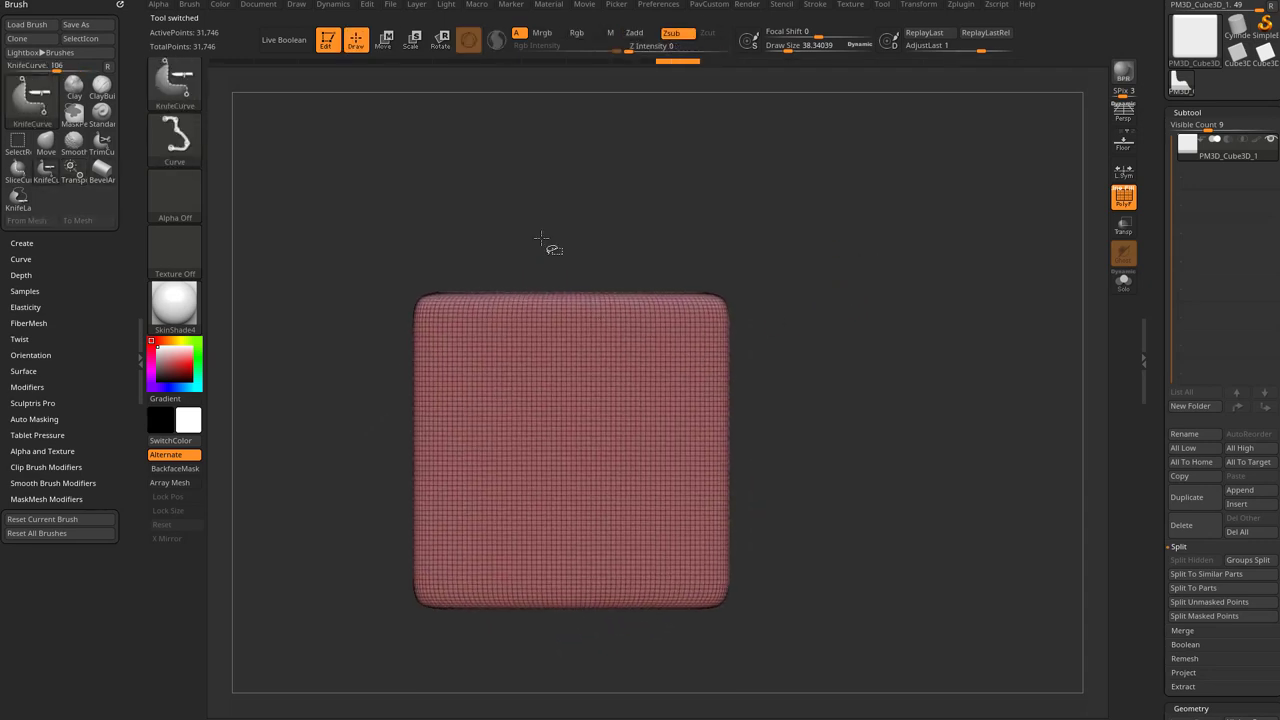
key(ctrl+shift)
mouse_move(458, 212)
ctrl+shift+mouse_down()
mouse_move(500, 429)
mouse_move(638, 457)
ctrl+shift+mouse_up()
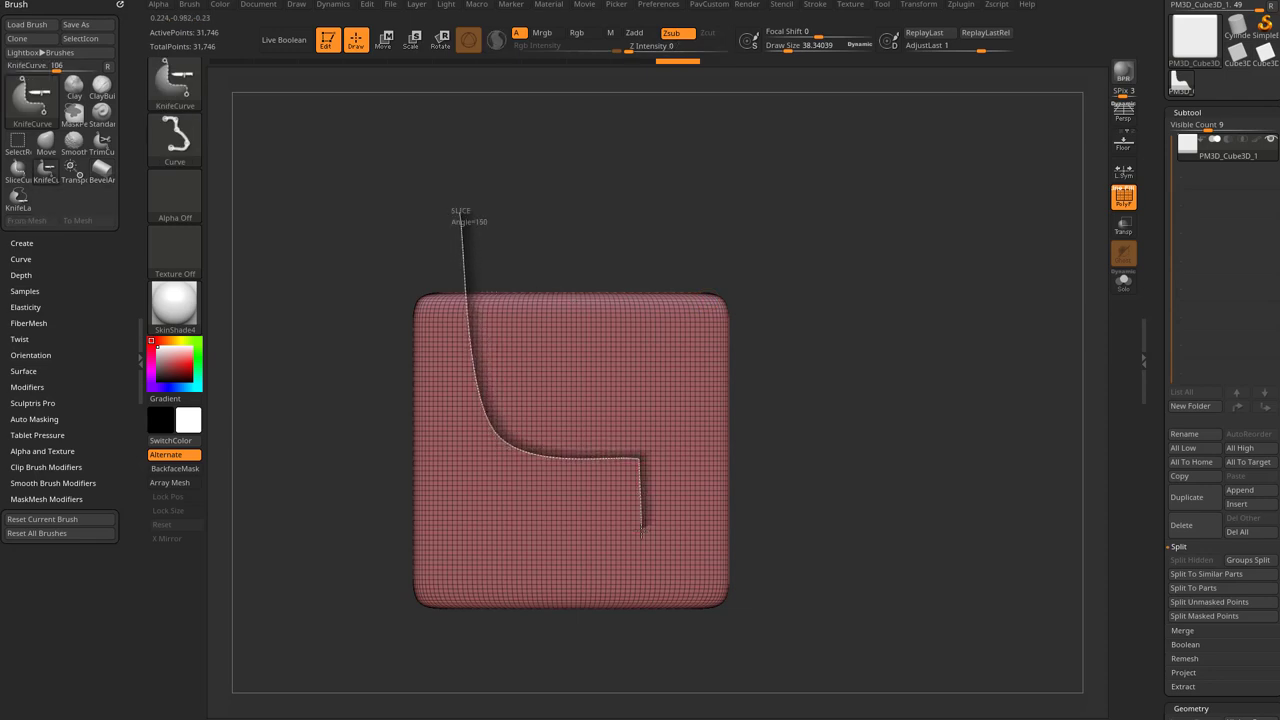
ctrl+shift+drag(745, 523, 844, 531)
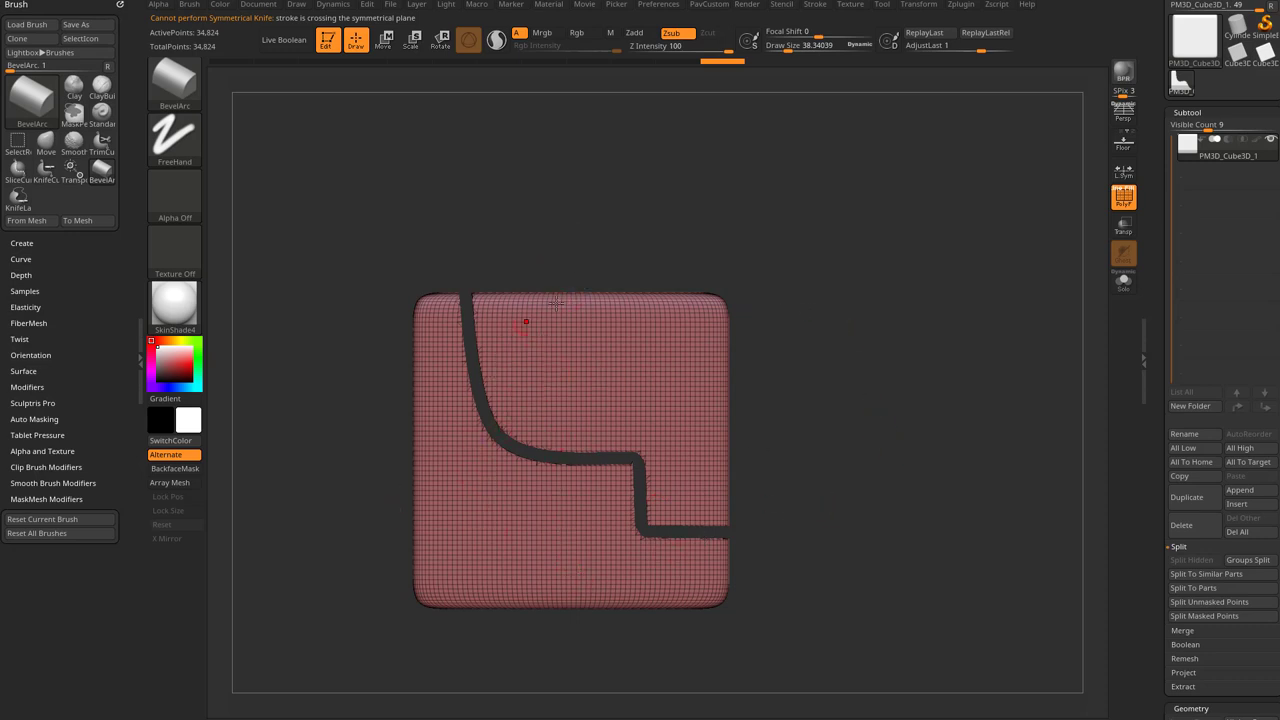
mouse_move(724, 283)
mouse_down()
mouse_move(729, 237)
mouse_move(823, 277)
mouse_up()
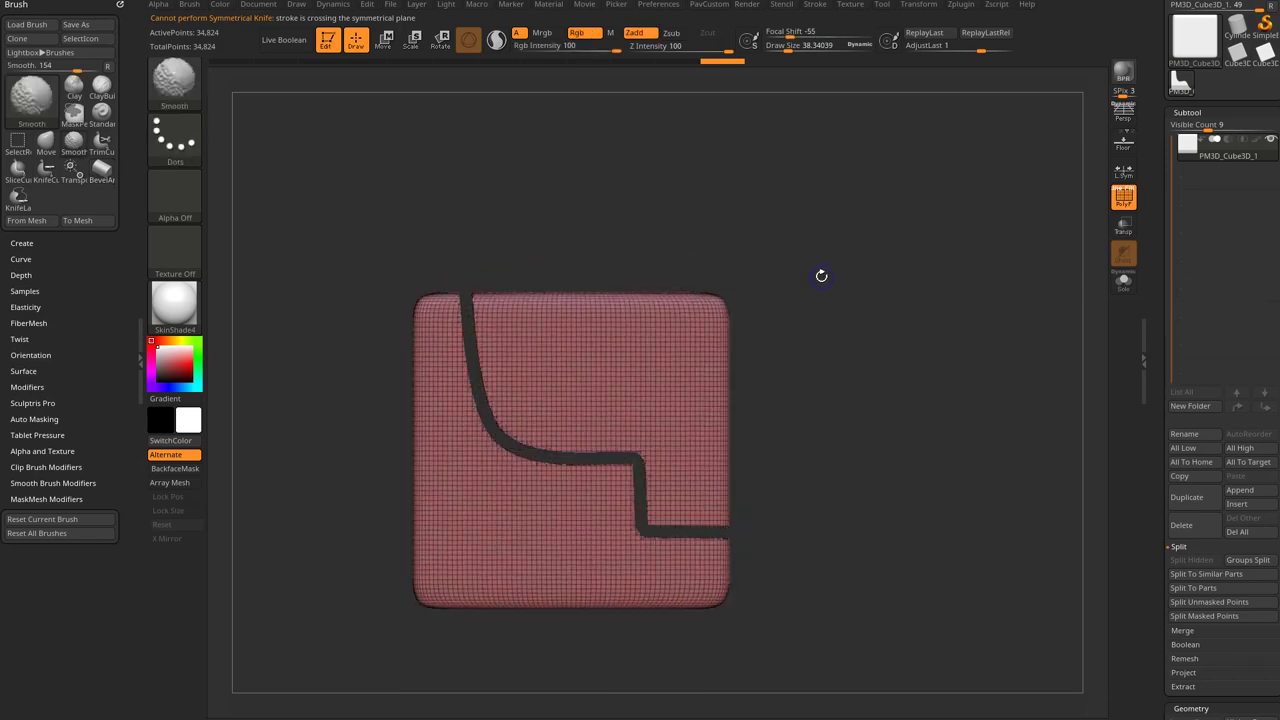
Switch to SelectRect, isolate the slab's lower-left piece and show all pieces again.
click(175, 80)
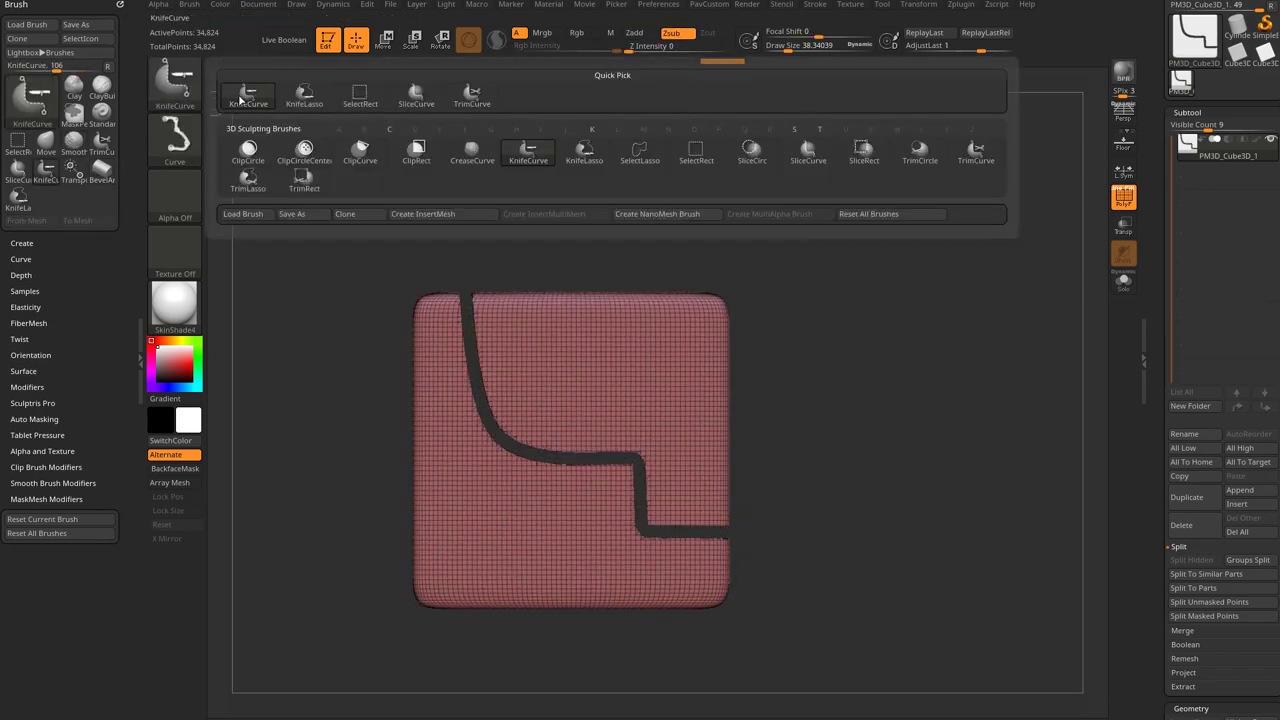
click(357, 94)
ctrl+shift+drag(794, 274, 704, 321)
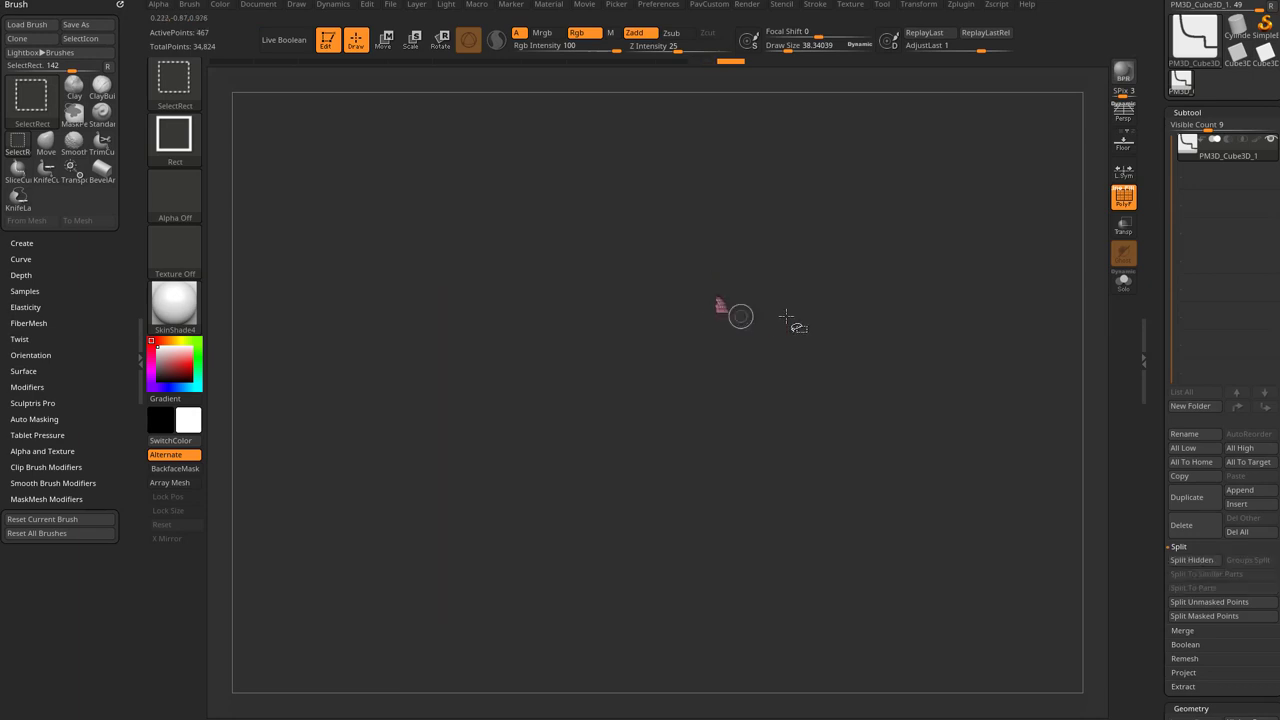
key(ctrl+shift+a)
mouse_move(879, 294)
mouse_down()
mouse_move(897, 266)
mouse_move(997, 286)
mouse_move(874, 194)
mouse_move(800, 261)
mouse_move(894, 314)
mouse_move(894, 214)
mouse_move(846, 237)
mouse_move(906, 266)
mouse_move(837, 323)
mouse_move(790, 270)
mouse_move(906, 234)
mouse_move(897, 283)
mouse_up()
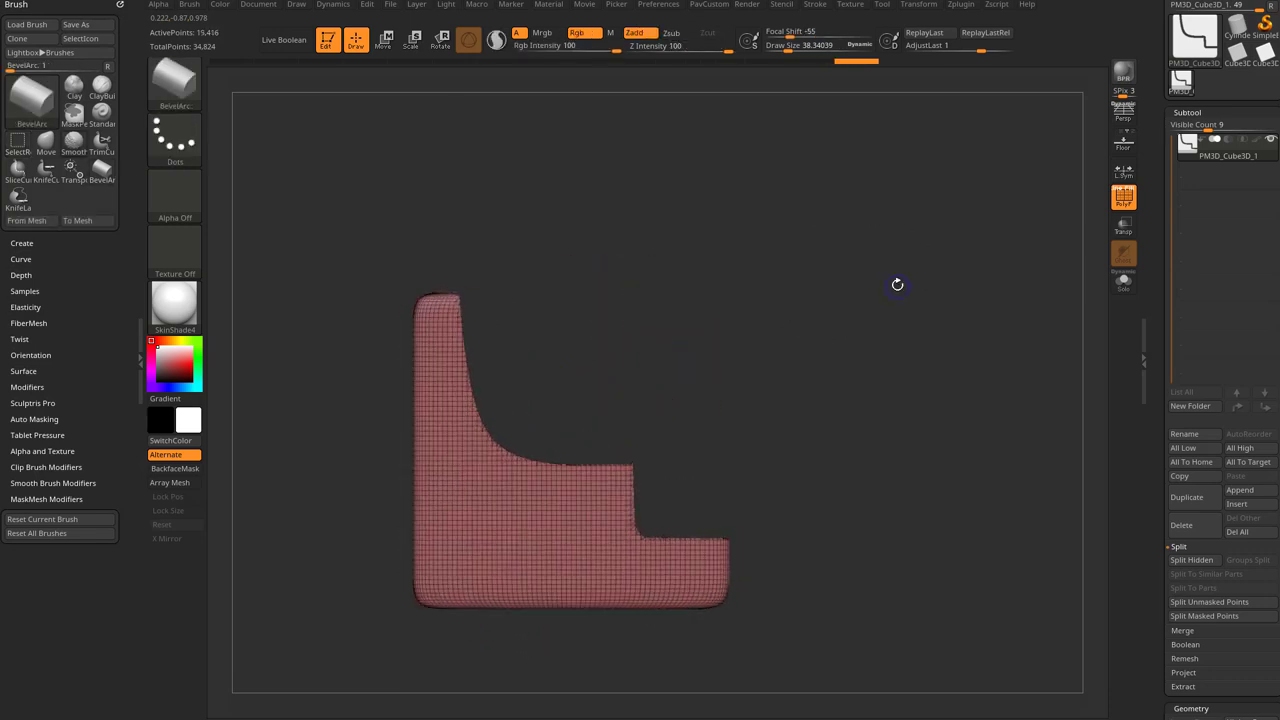
ctrl+shift+click(897, 283)
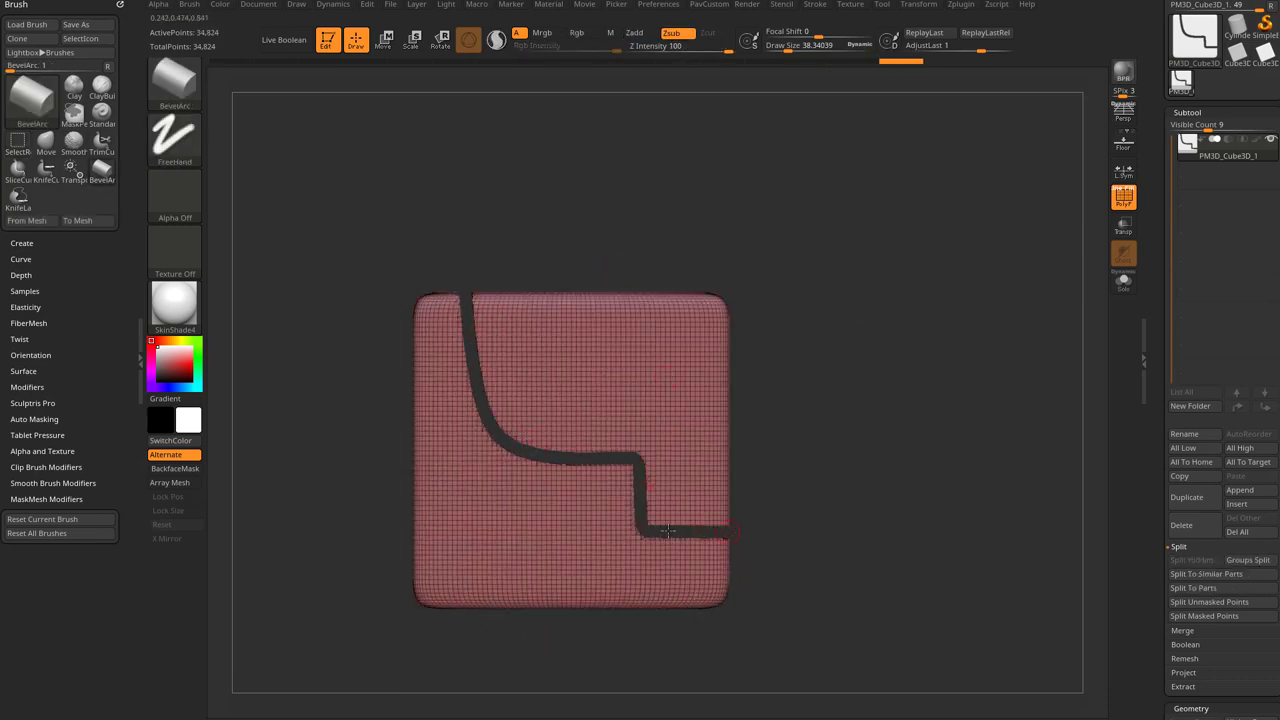
Try one diagonal KnifeCurve cut across the whole slab and one ending at the curved gap, undoing both.
mouse_move(558, 286)
mouse_down()
mouse_move(768, 248)
mouse_move(772, 227)
mouse_up()
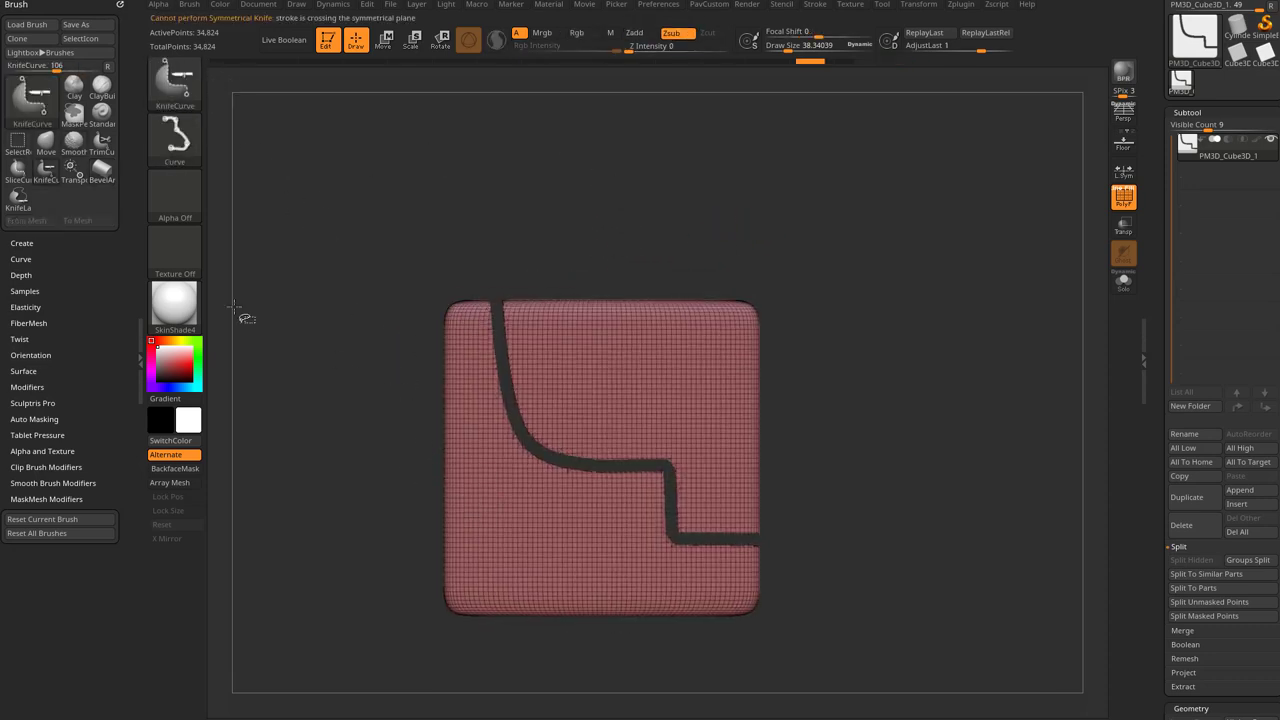
mouse_move(397, 607)
ctrl+shift+mouse_down()
mouse_move(485, 450)
mouse_move(680, 172)
mouse_move(668, 158)
mouse_move(688, 238)
mouse_move(631, 167)
mouse_move(691, 200)
ctrl+shift+mouse_up()
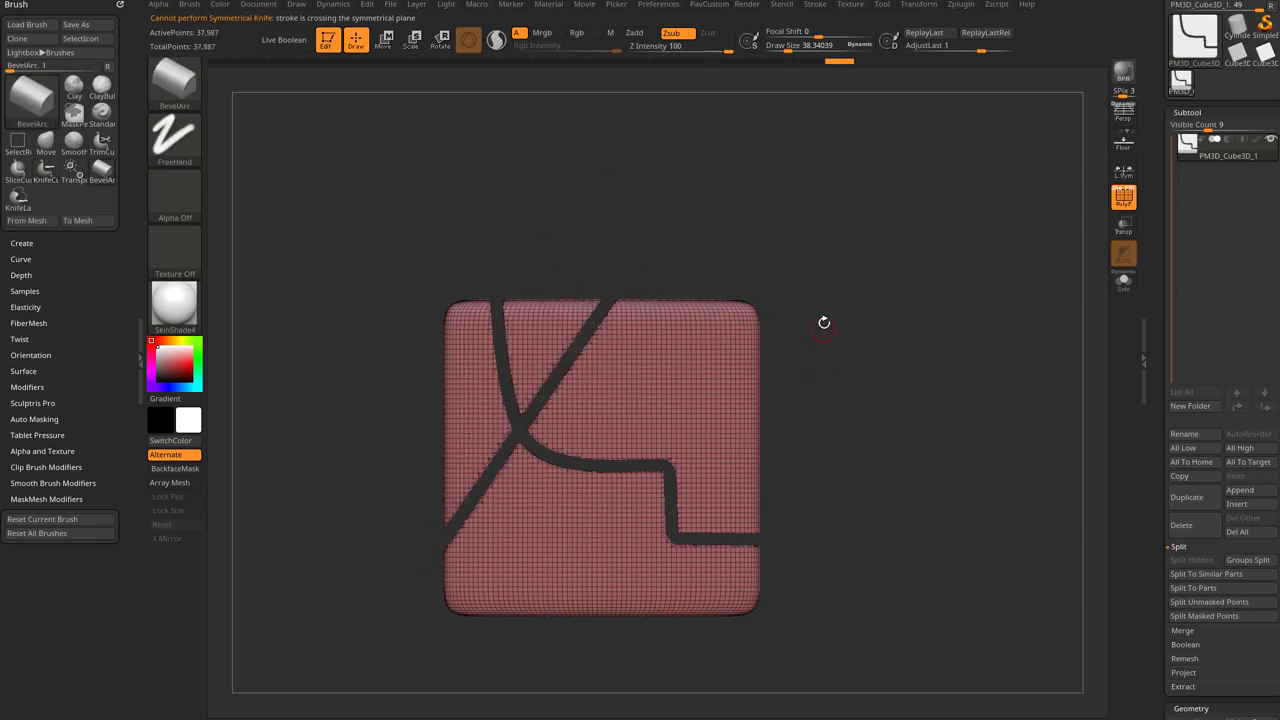
key(ctrl+z)
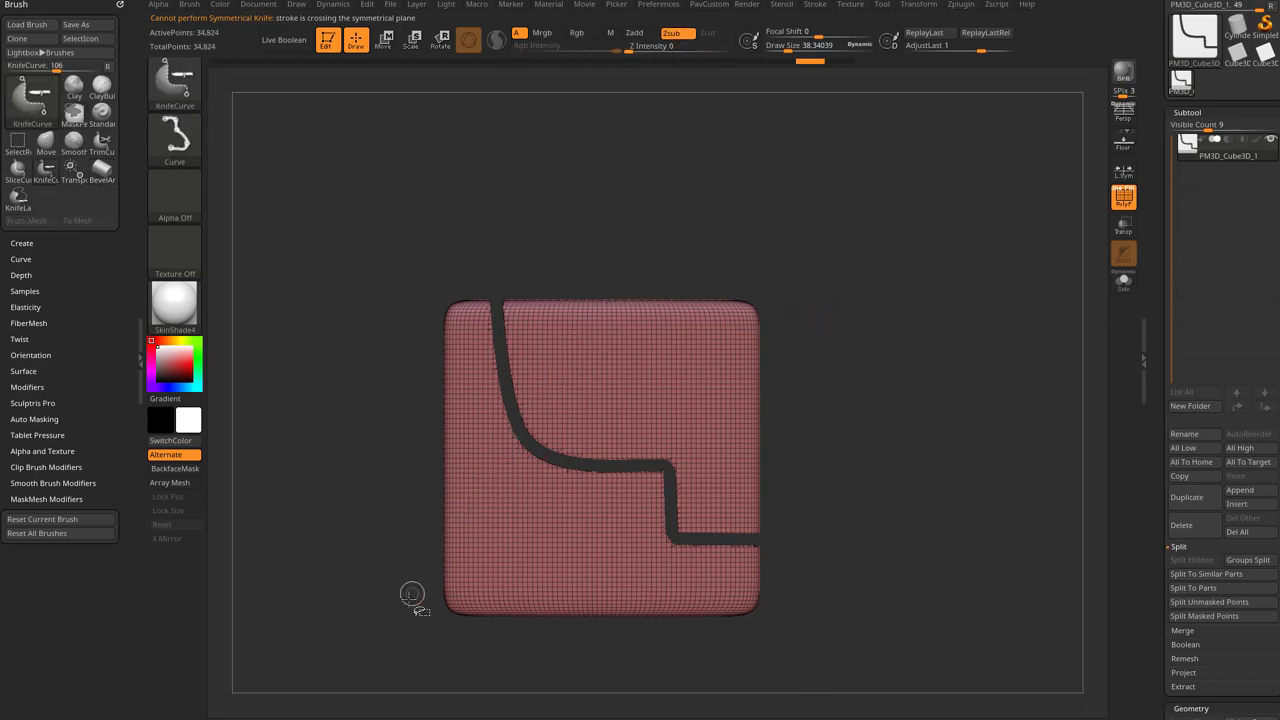
mouse_move(370, 645)
ctrl+shift+mouse_down()
mouse_move(457, 492)
mouse_move(521, 435)
ctrl+shift+mouse_up()
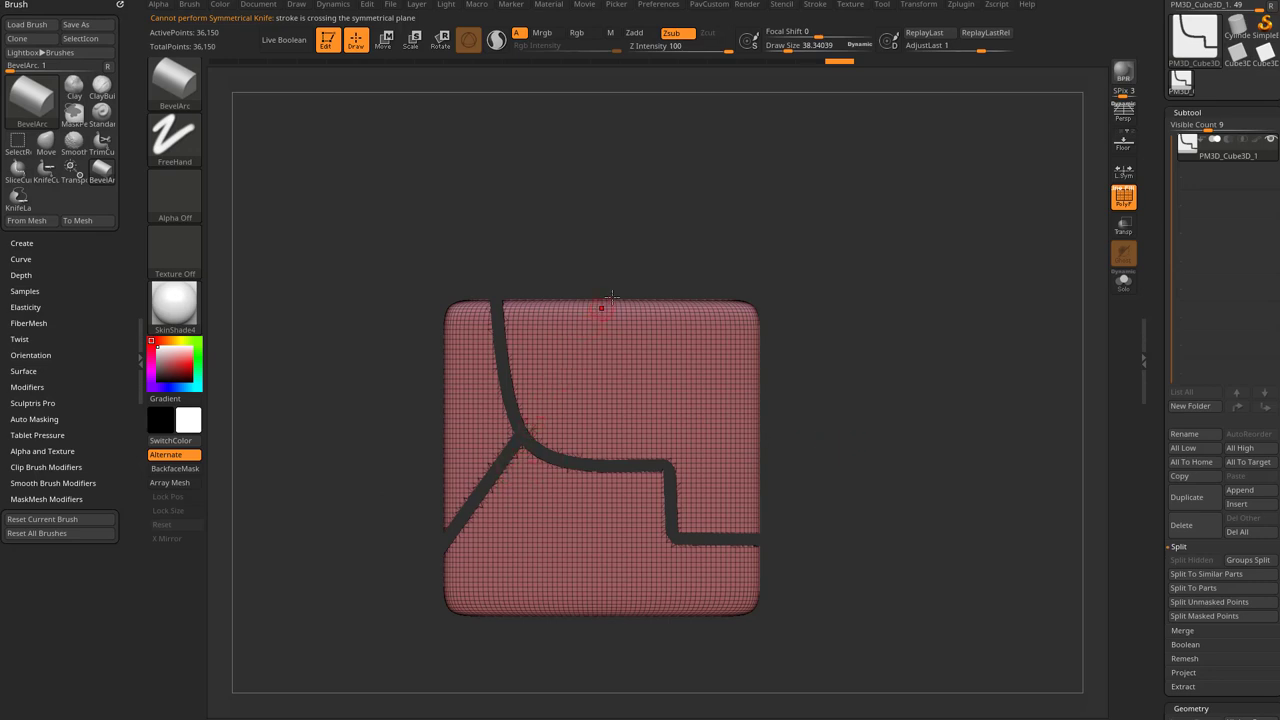
key(ctrl+z)
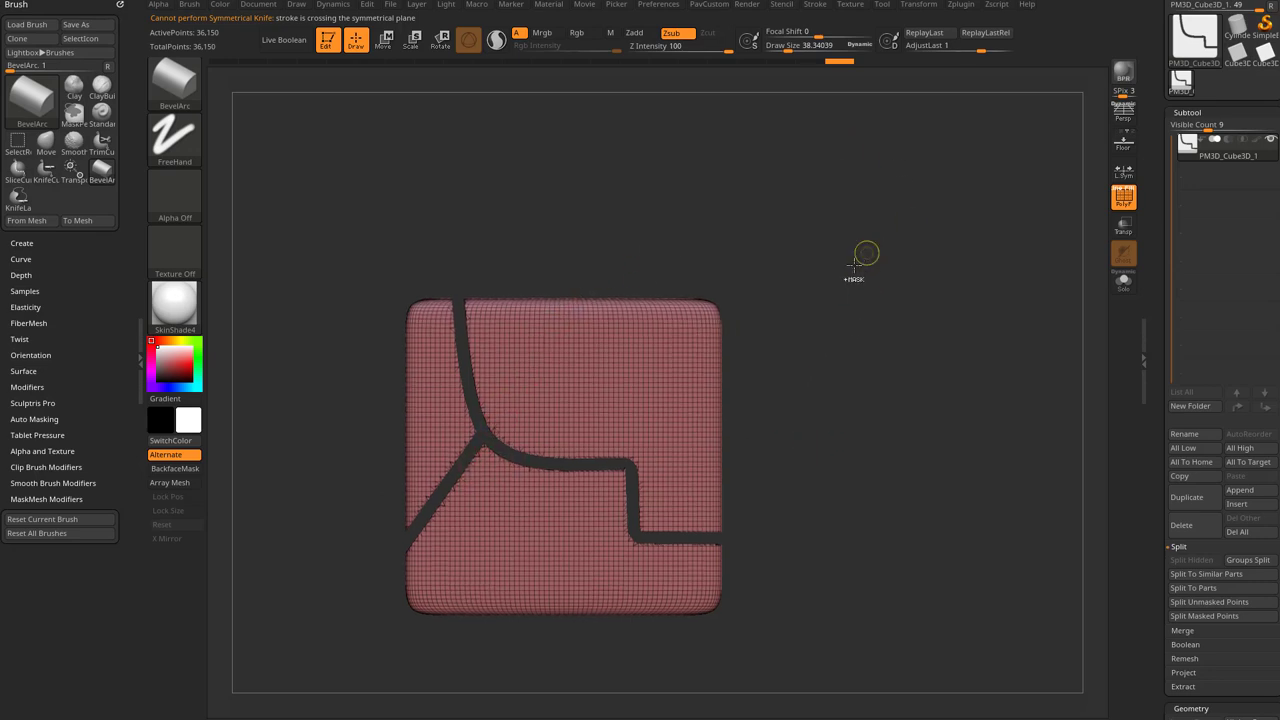
Divide the lower-left piece with four straight KnifeCurve cuts, each running from the slab's outer edge to the existing stepped gap.
ctrl+shift+drag(298, 515, 470, 398)
mouse_move(383, 672)
ctrl+shift+mouse_down()
mouse_move(480, 454)
mouse_move(497, 452)
ctrl+shift+mouse_up()
ctrl+shift+drag(568, 672, 565, 456)
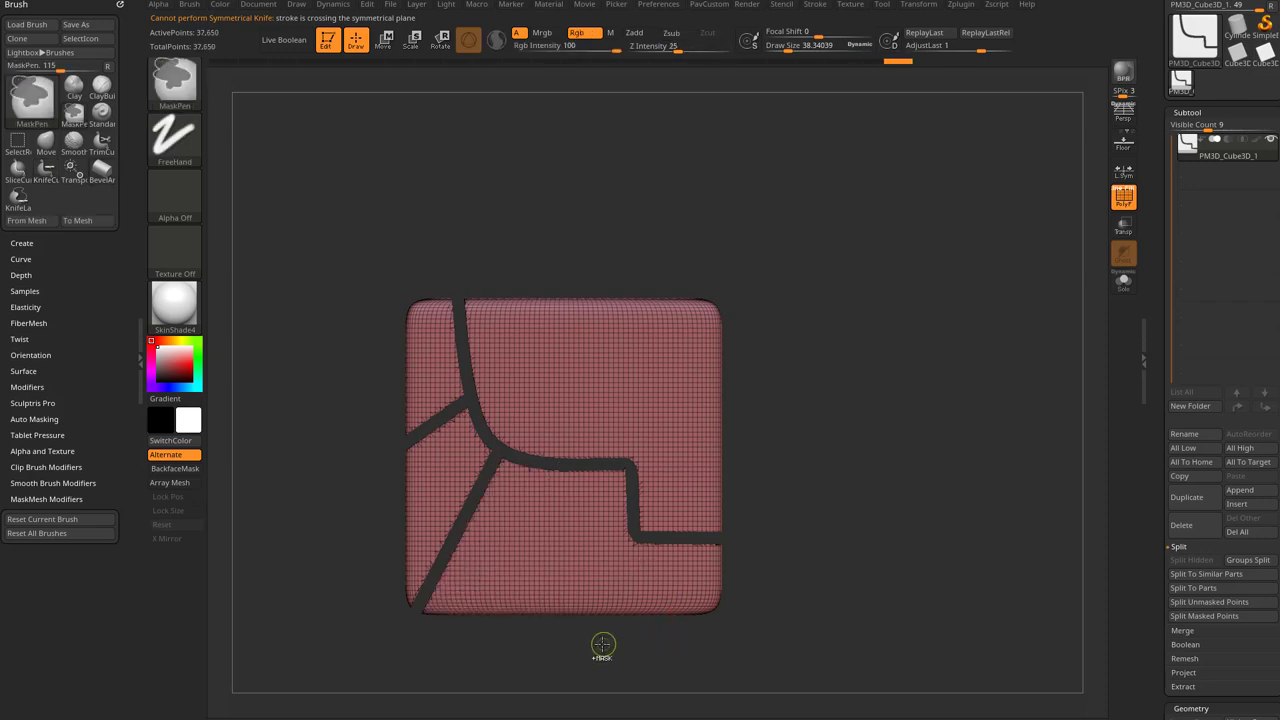
ctrl+shift+drag(548, 684, 565, 460)
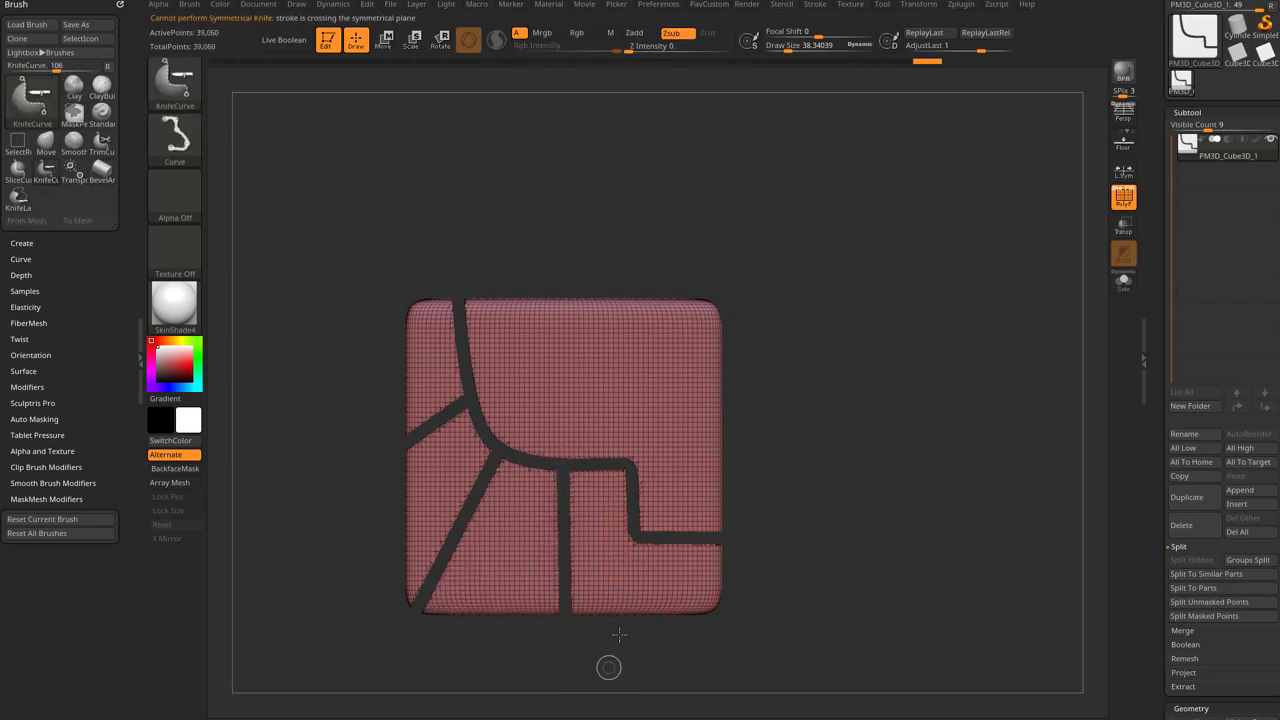
mouse_move(606, 666)
ctrl+shift+mouse_down()
mouse_move(630, 551)
mouse_move(603, 535)
mouse_move(637, 534)
ctrl+shift+mouse_up()
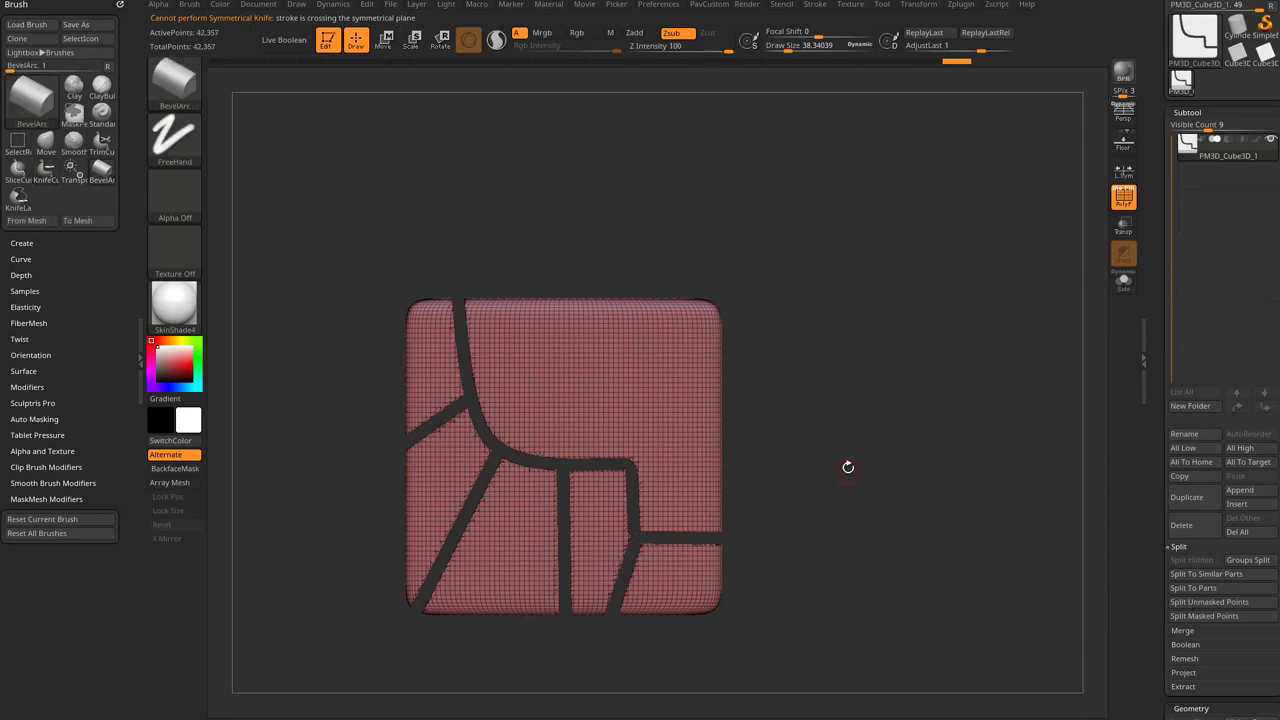
Configure ZRemesher with AdaptiveSize 0, the Half polygon count, KeepGroups enabled and SmoothGroups 0.
mouse_move(848, 467)
mouse_down()
mouse_move(806, 391)
mouse_move(749, 394)
mouse_move(889, 394)
mouse_move(898, 382)
mouse_up()
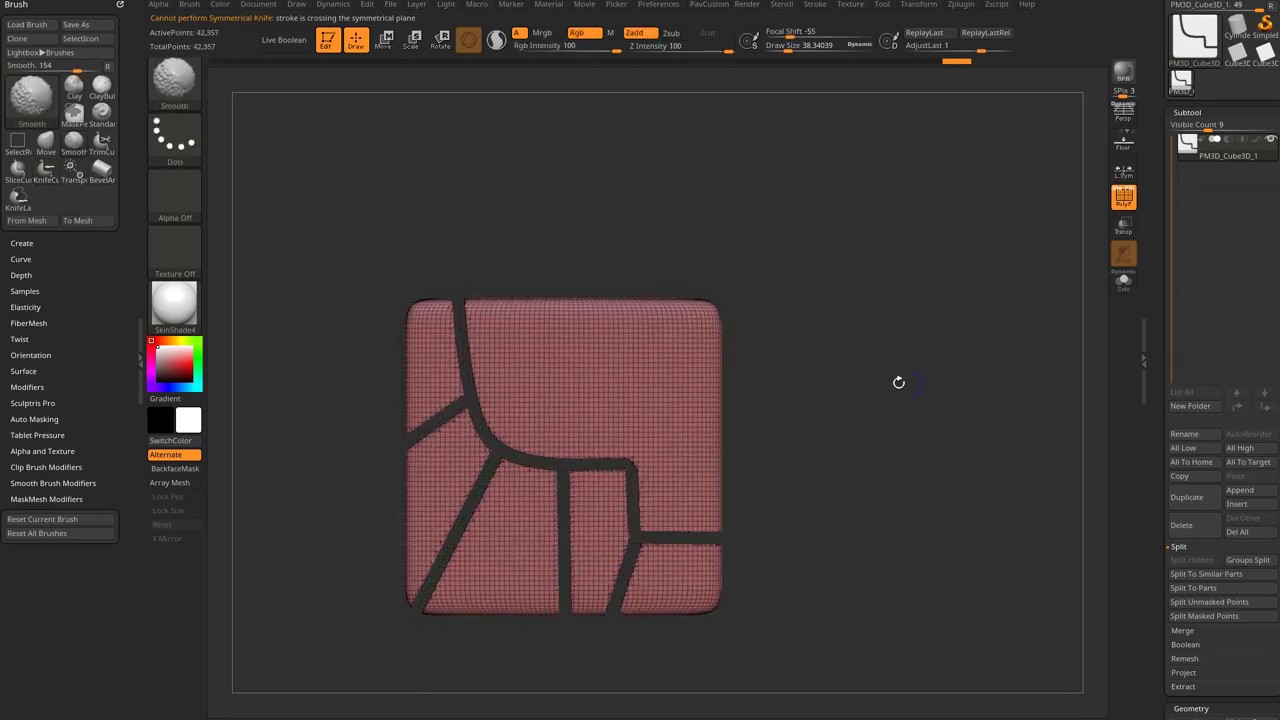
mouse_move(814, 406)
mouse_down()
mouse_move(880, 400)
mouse_move(891, 438)
mouse_move(906, 397)
mouse_move(889, 356)
mouse_up()
mouse_move(856, 399)
mouse_down()
mouse_move(897, 405)
mouse_move(860, 415)
mouse_up()
drag(1154, 450, 1159, 313)
scroll(1158, 314, down, 2)
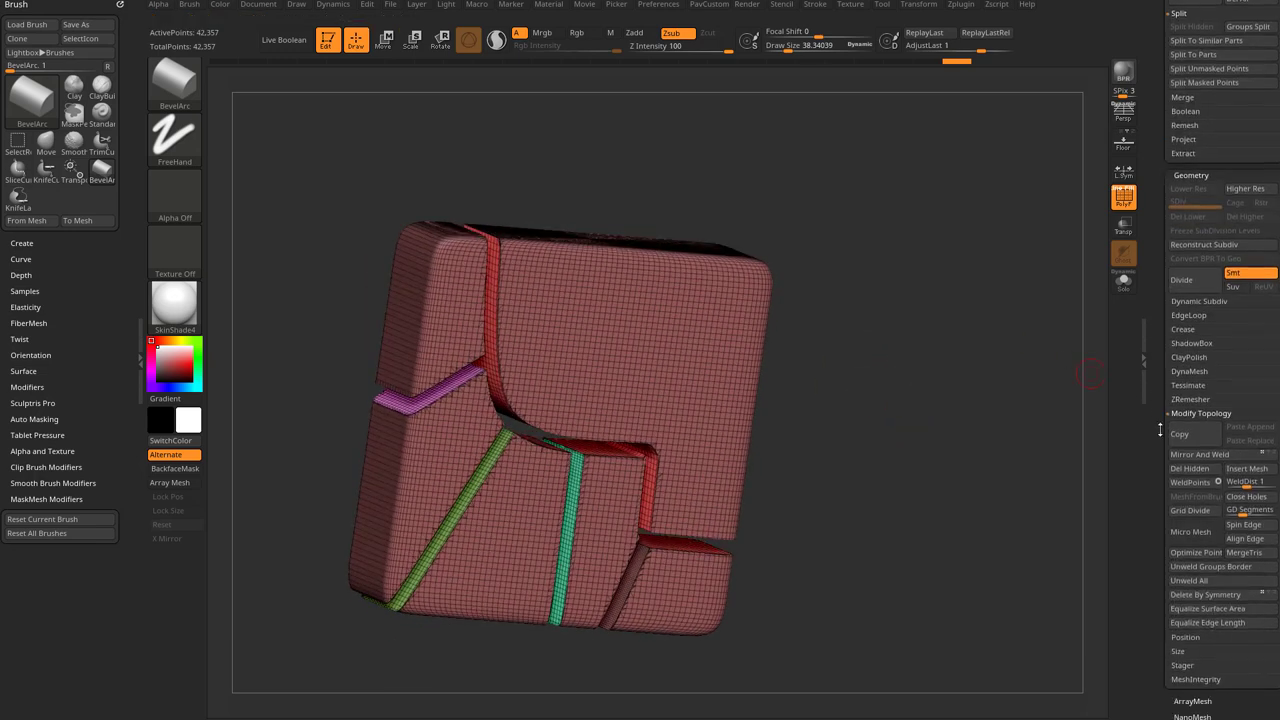
drag(811, 334, 673, 318)
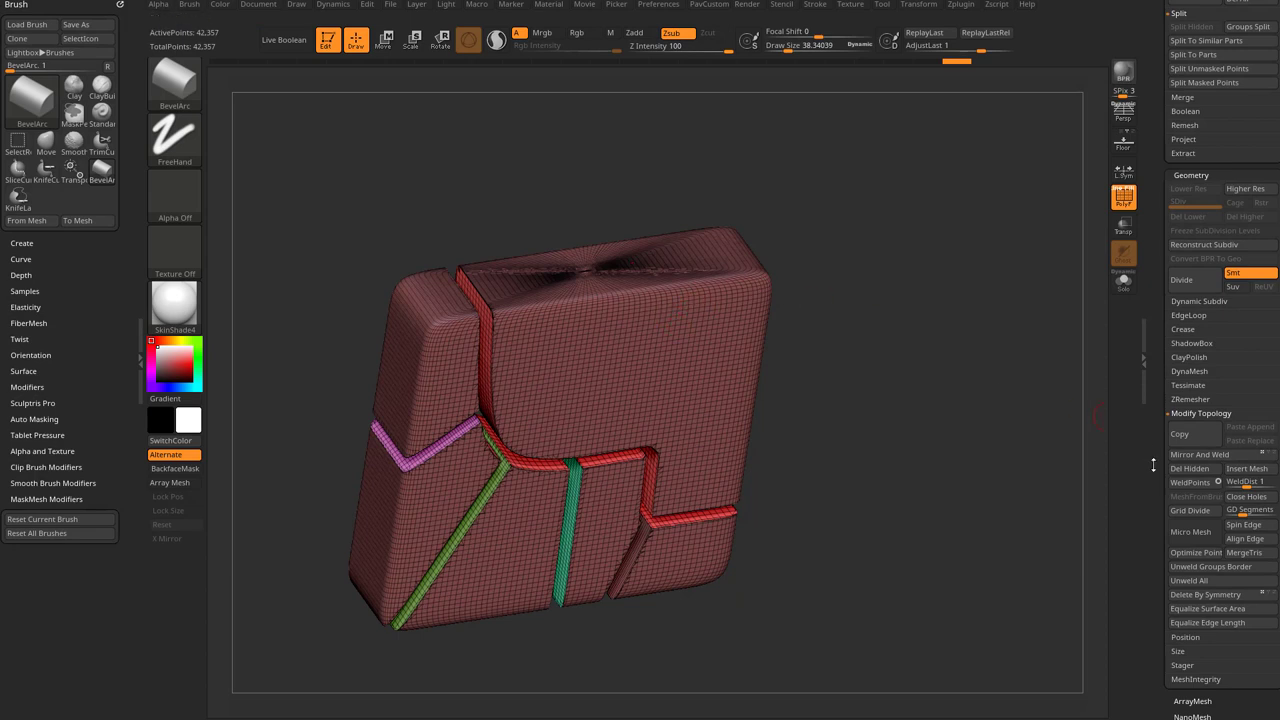
scroll(1153, 465, down, 7)
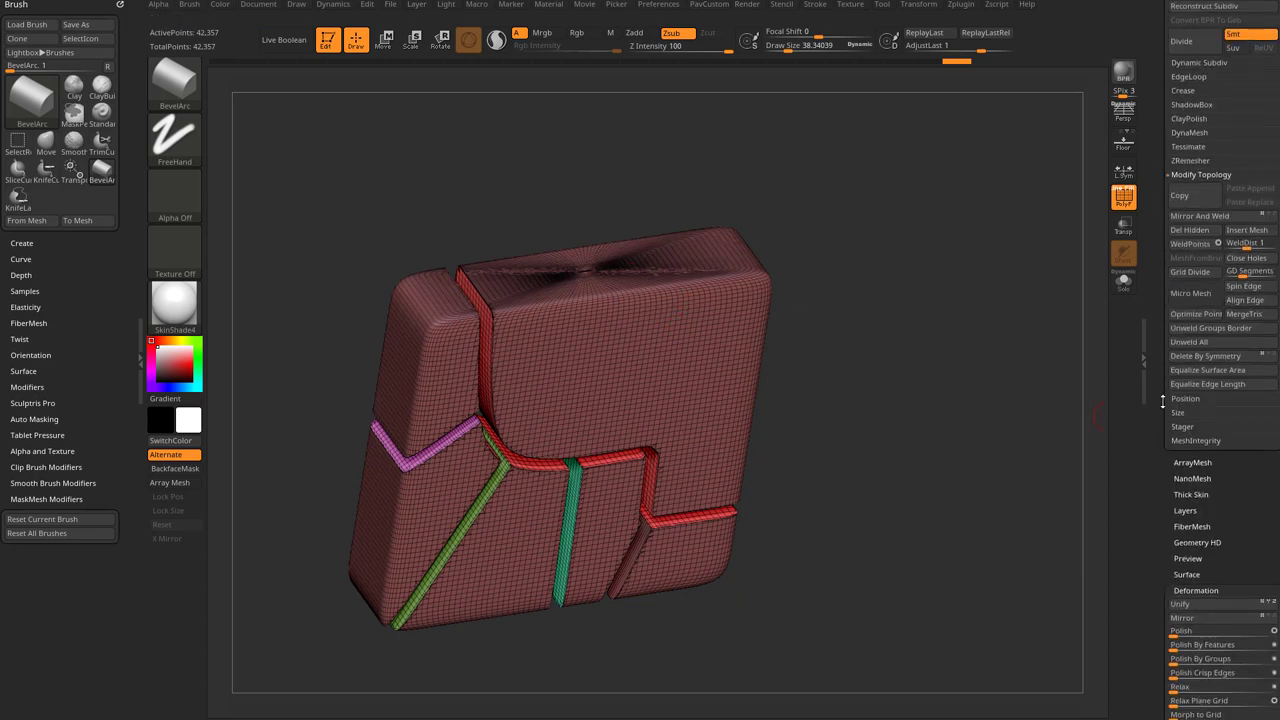
click(1190, 160)
drag(1210, 270, 1170, 271)
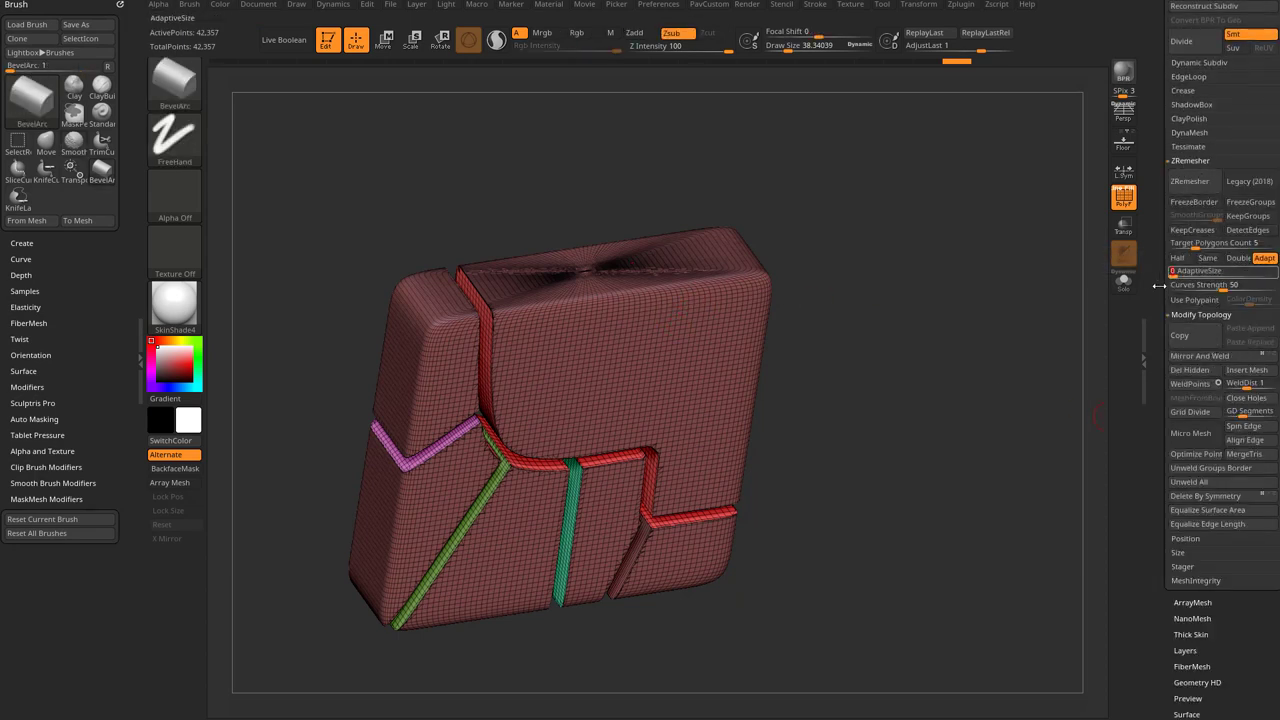
click(1190, 261)
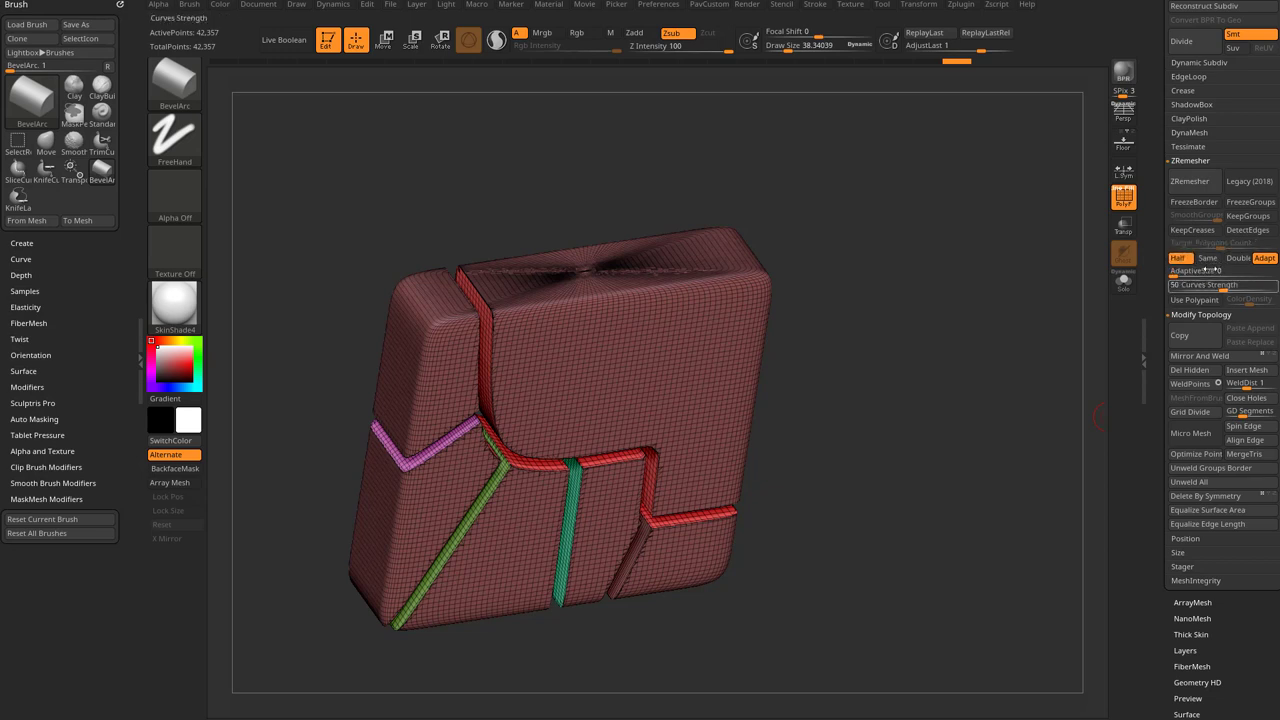
click(1242, 217)
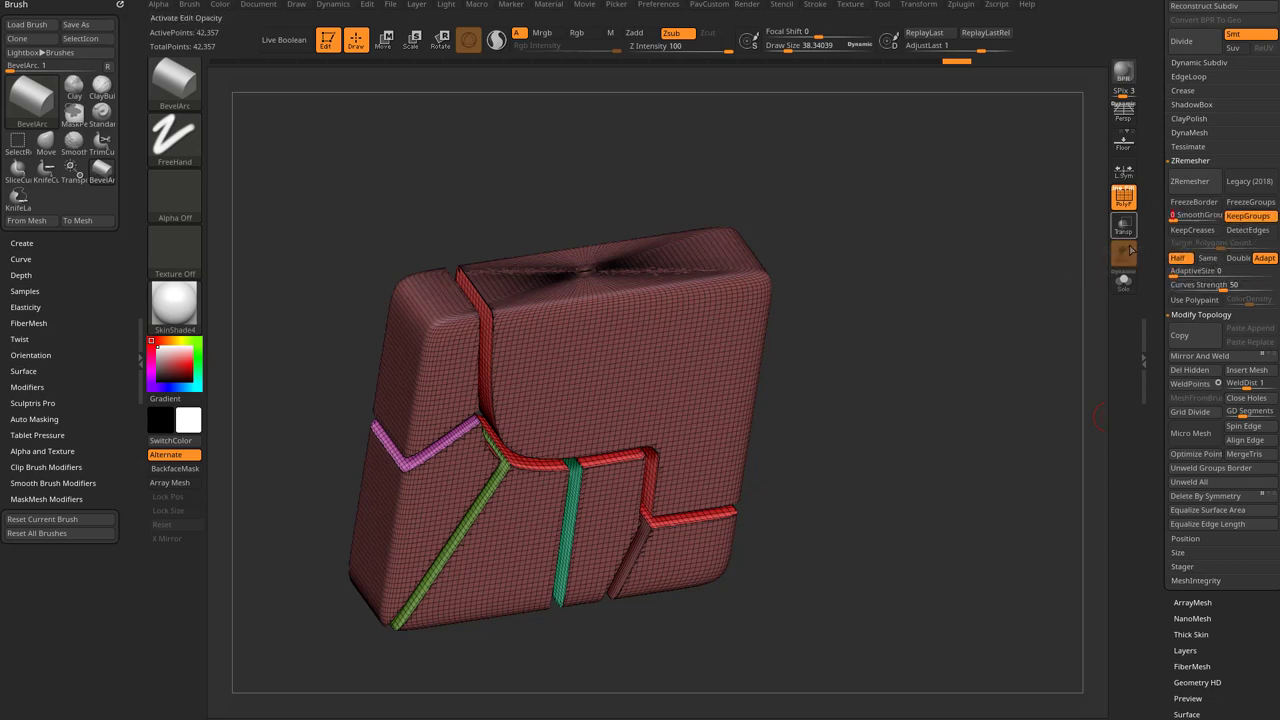
Run ZRemesher twice on the cut slab and inspect the remeshed pieces from different angles.
click(1189, 181)
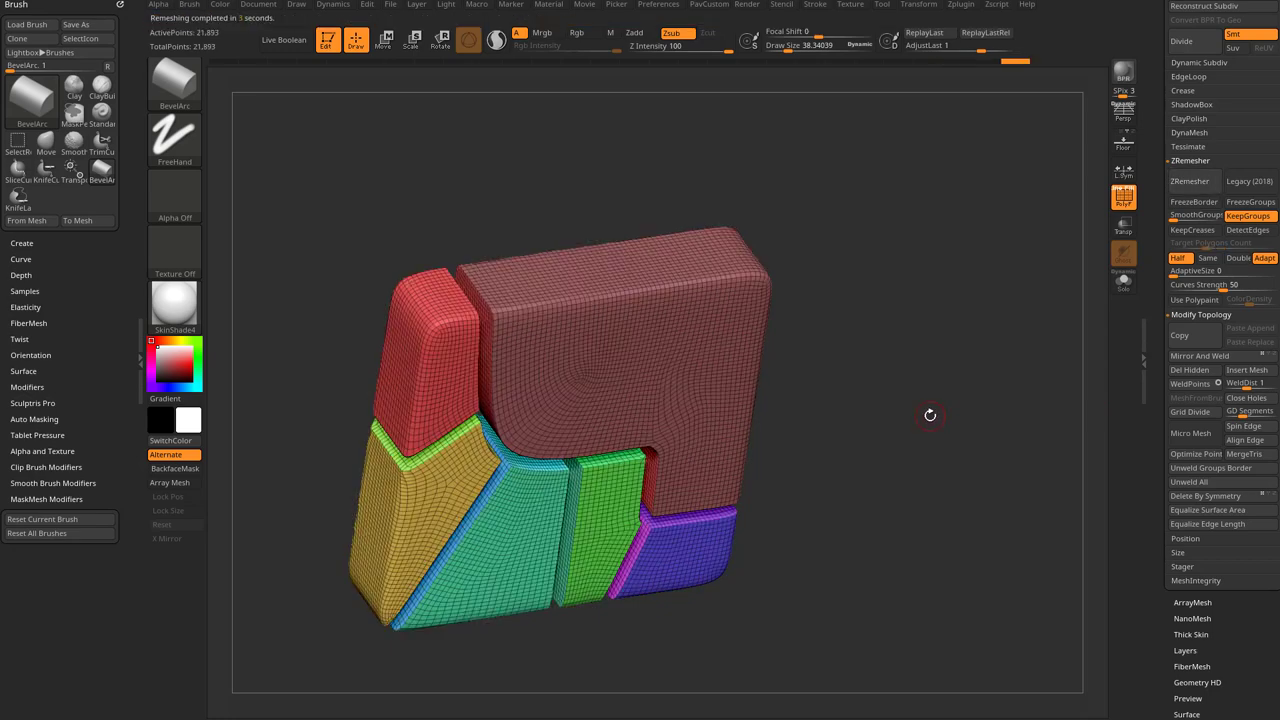
drag(928, 414, 961, 378)
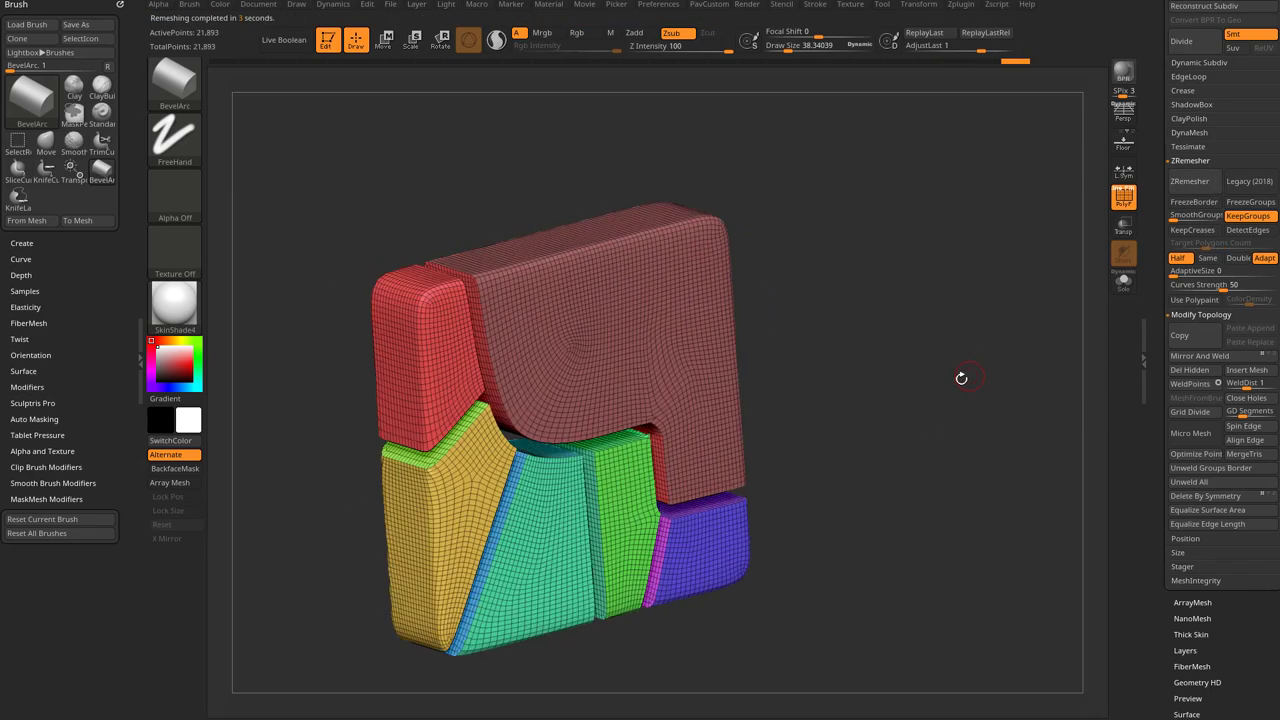
click(1190, 181)
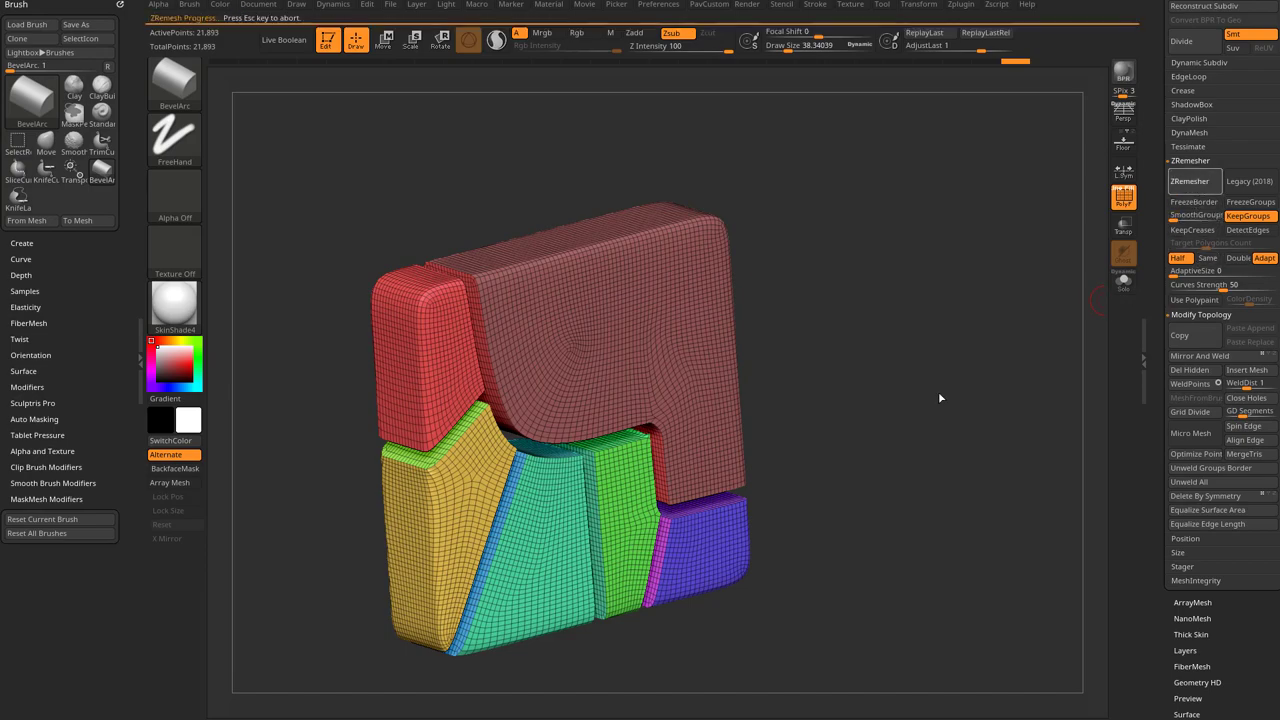
drag(933, 385, 889, 369)
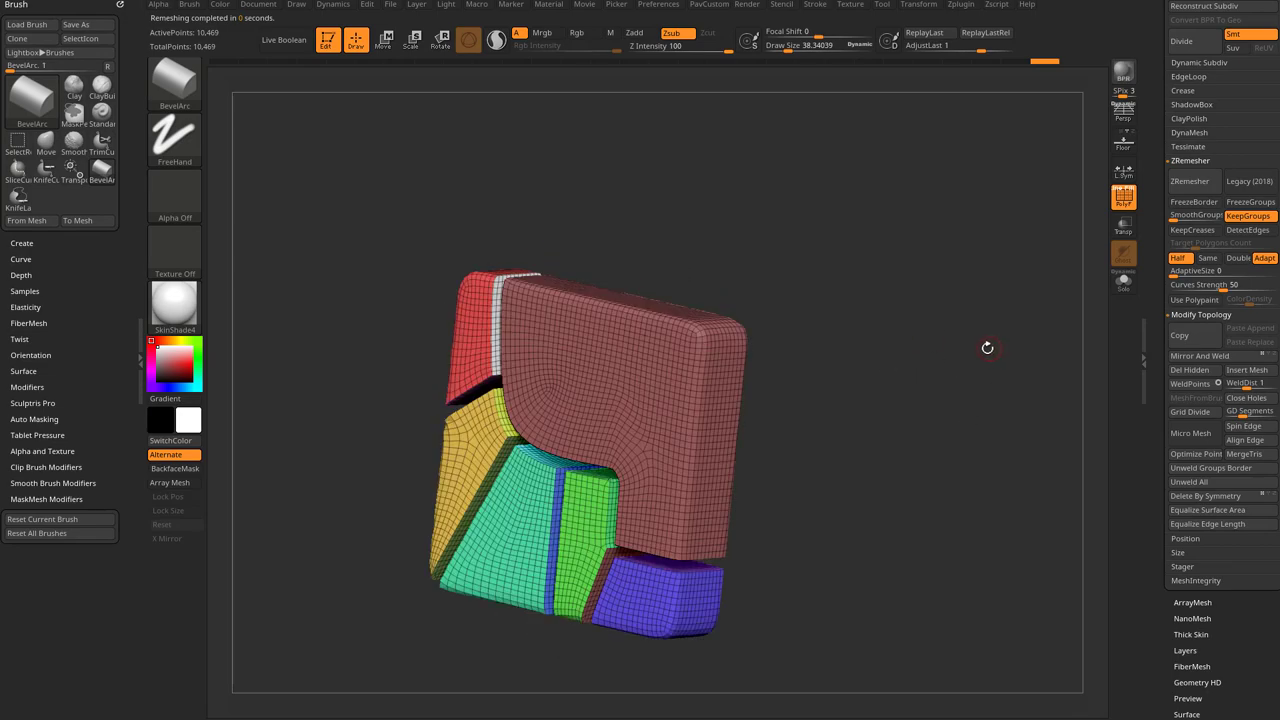